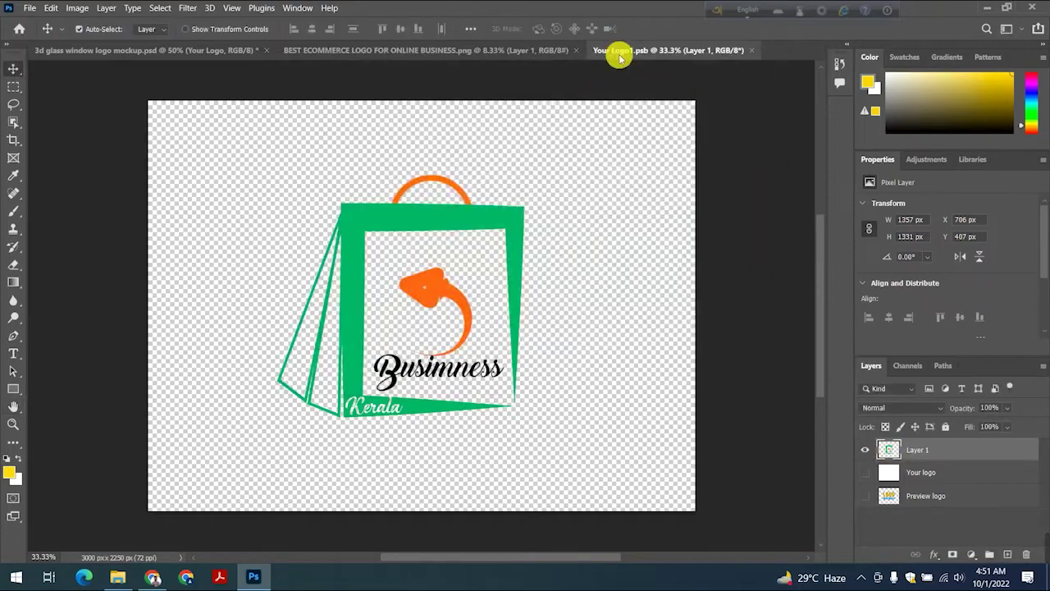
Step: Scale the orange cart logo in the BEST ECOMMERCE LOGO document to about 2368 × 1666 px and place it near the canvas's upper edge
{"action": "key", "text": "ctrl+t"}
{"action": "left_click_drag", "start_coordinate": [408, 80], "coordinate": [418, 427]}
{"action": "left_click_drag", "start_coordinate": [464, 452], "coordinate": [487, 239]}
{"action": "left_click_drag", "start_coordinate": [432, 198], "coordinate": [544, 110]}
{"action": "left_click", "coordinate": [675, 30]}
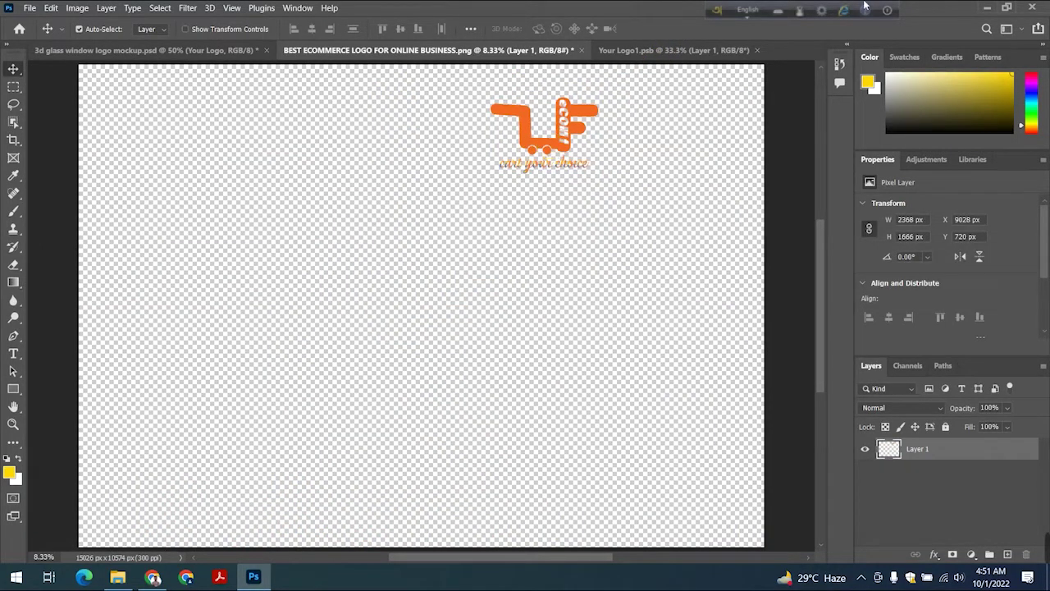
Step: Copy the cart logo into Your Logo1.psb, hide Layer 1 with the green bag logo, and reposition the cart logo on the canvas
{"action": "left_click_drag", "start_coordinate": [534, 113], "coordinate": [411, 290]}
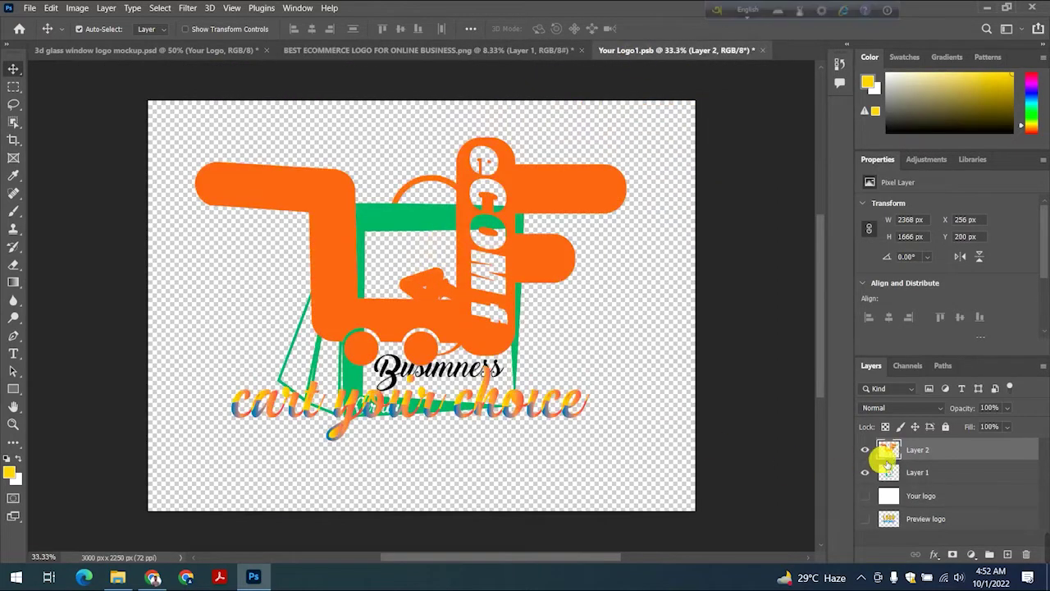
{"action": "left_click", "coordinate": [864, 472]}
{"action": "left_click_drag", "start_coordinate": [550, 183], "coordinate": [563, 206]}
Step: Save and close Your Logo1.psb and switch to the 3d glass window logo mockup document
{"action": "left_click", "coordinate": [762, 50]}
{"action": "key", "text": "Return"}
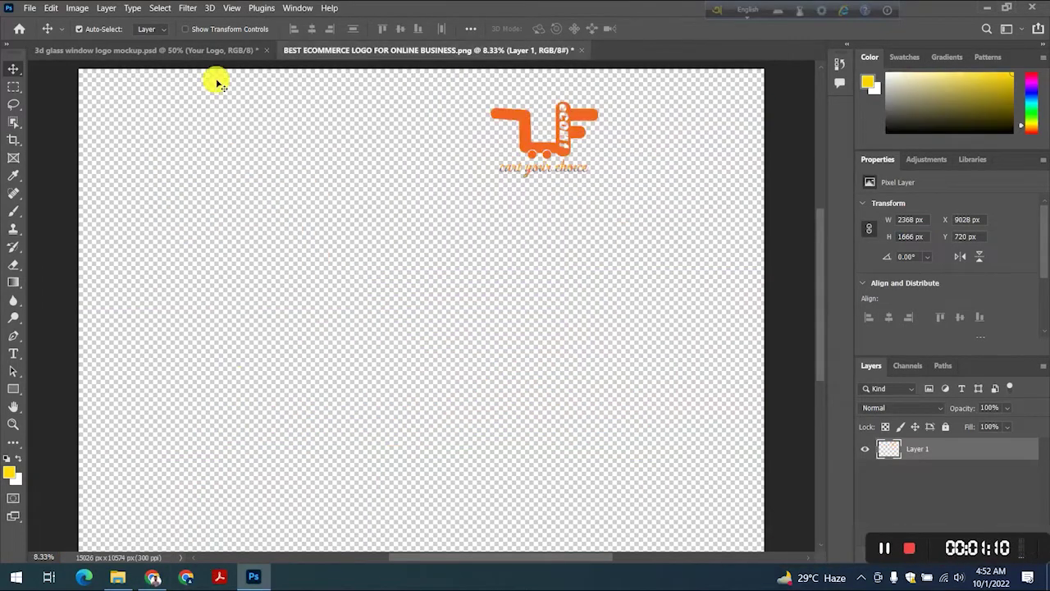
{"action": "left_click", "coordinate": [189, 50]}
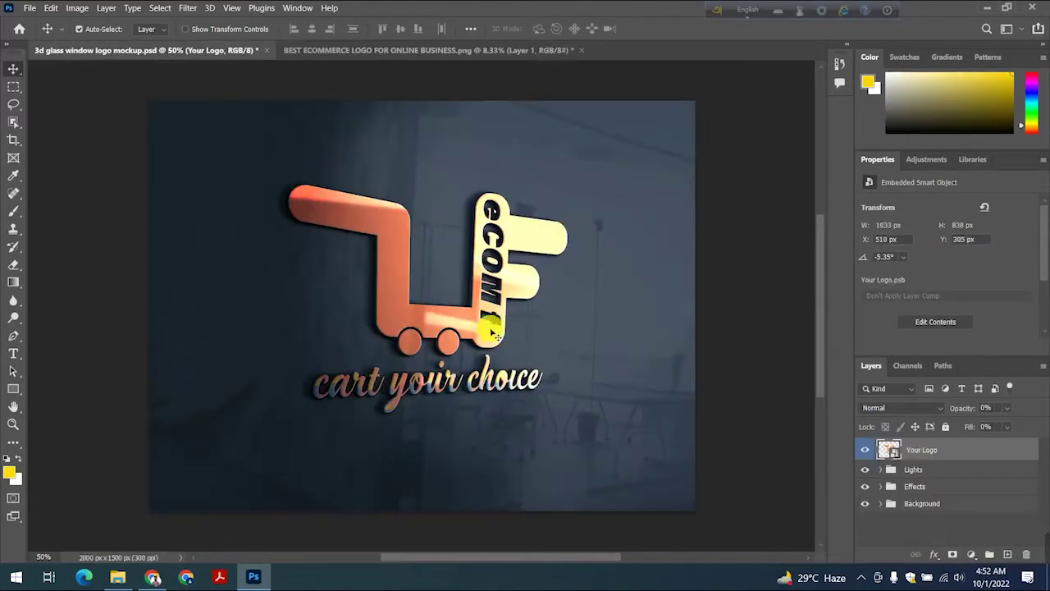
Step: Export the glass window mockup as a 2000 × 1500 px JPG named "Ecommmerce business logo 2" in the pngLOGO folder
{"action": "left_click", "coordinate": [29, 8]}
{"action": "mouse_move", "coordinate": [82, 211]}
{"action": "left_click", "coordinate": [251, 223]}
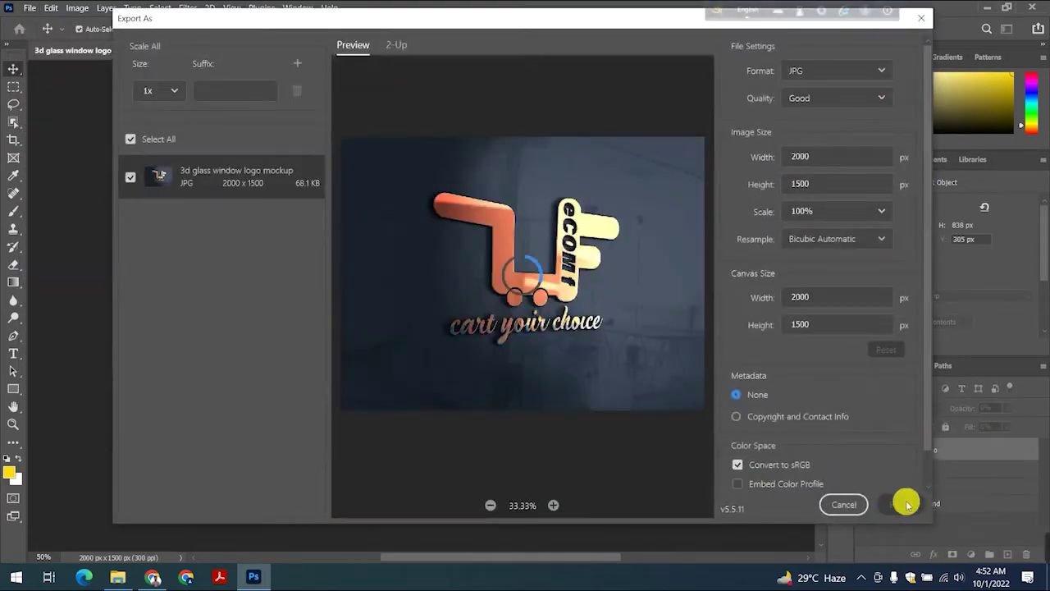
{"action": "left_click", "coordinate": [903, 502]}
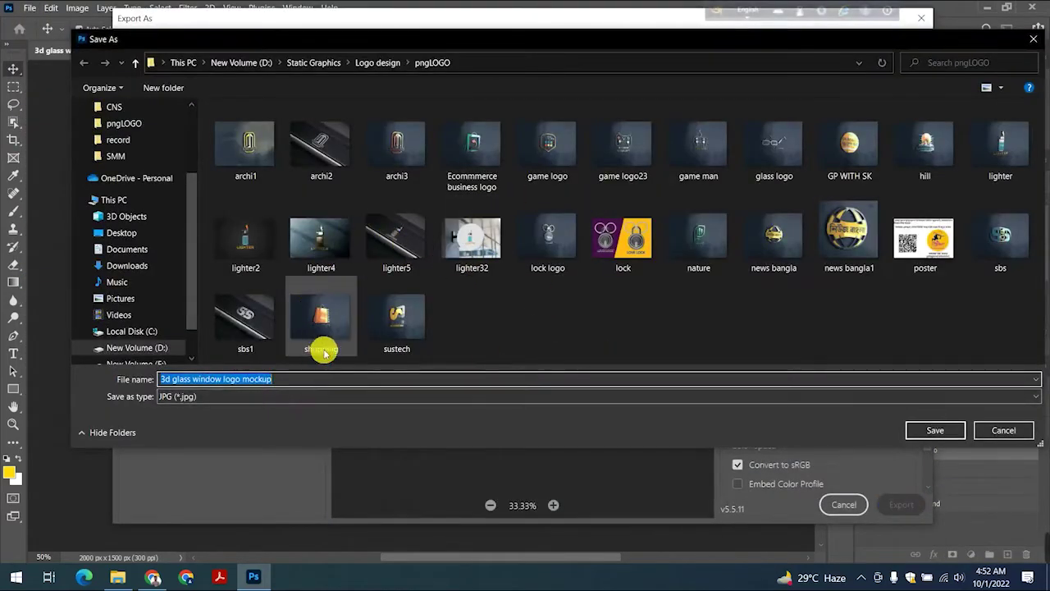
{"action": "left_click", "coordinate": [471, 147]}
{"action": "left_click", "coordinate": [277, 378]}
{"action": "left_click", "coordinate": [270, 379]}
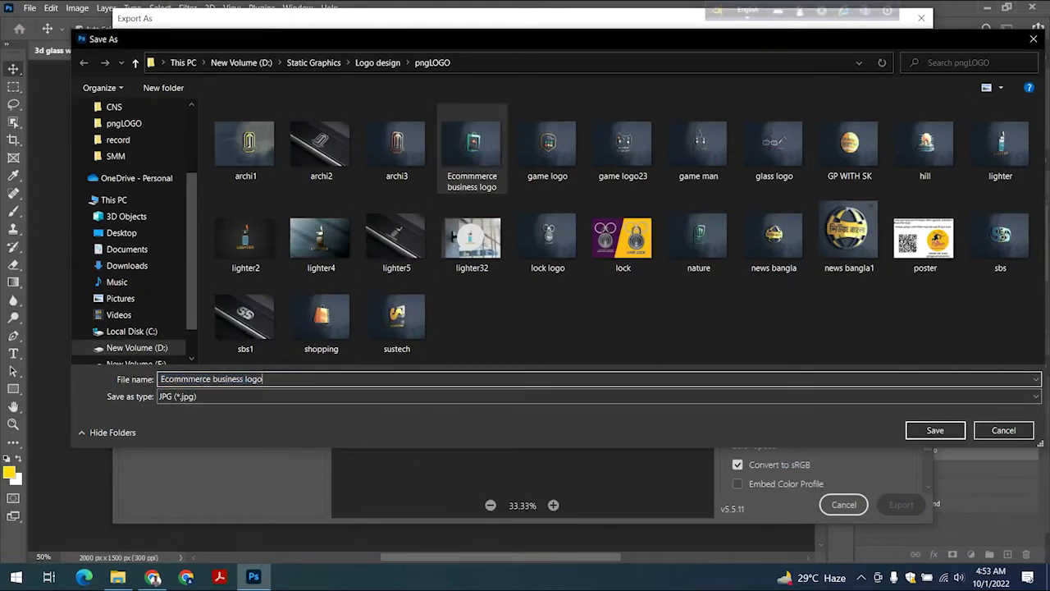
{"action": "type", "text": "3"}
{"action": "left_click", "coordinate": [909, 430]}
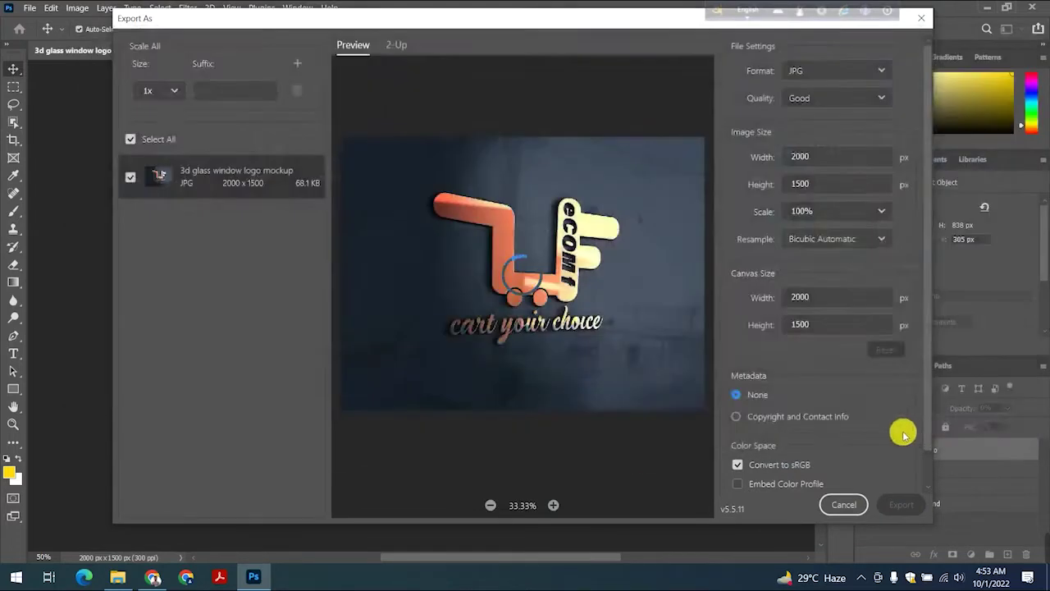
Step: Open mockup 2 (1).psd and copy the cart logo from the BEST ECOMMERCE LOGO document into its logo smart object
{"action": "left_click", "coordinate": [30, 7]}
{"action": "left_click", "coordinate": [49, 37]}
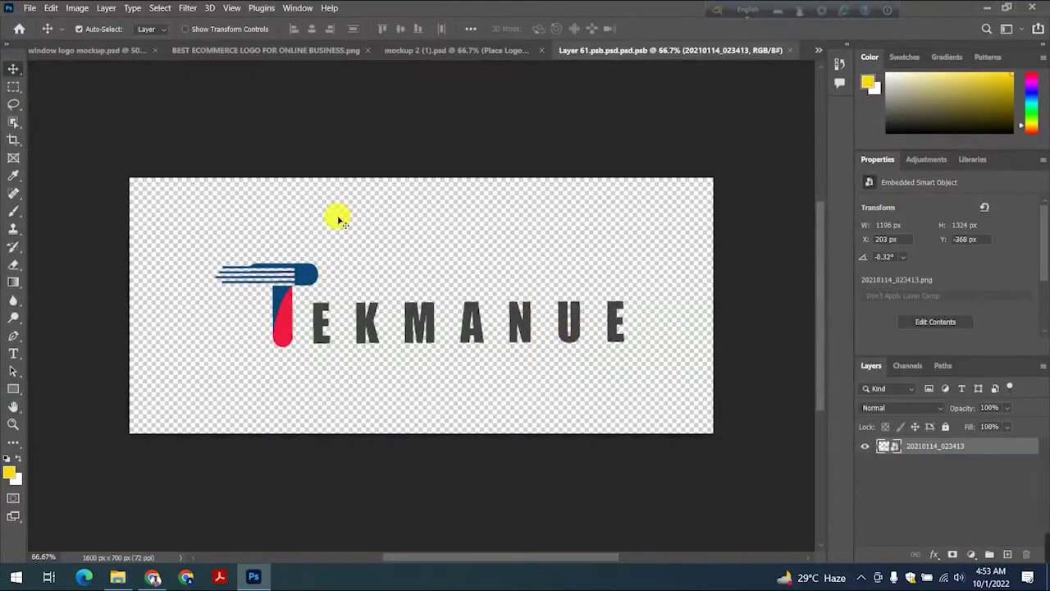
{"action": "left_click", "coordinate": [430, 51]}
{"action": "left_click", "coordinate": [386, 50]}
{"action": "left_click_drag", "start_coordinate": [546, 145], "coordinate": [375, 328]}
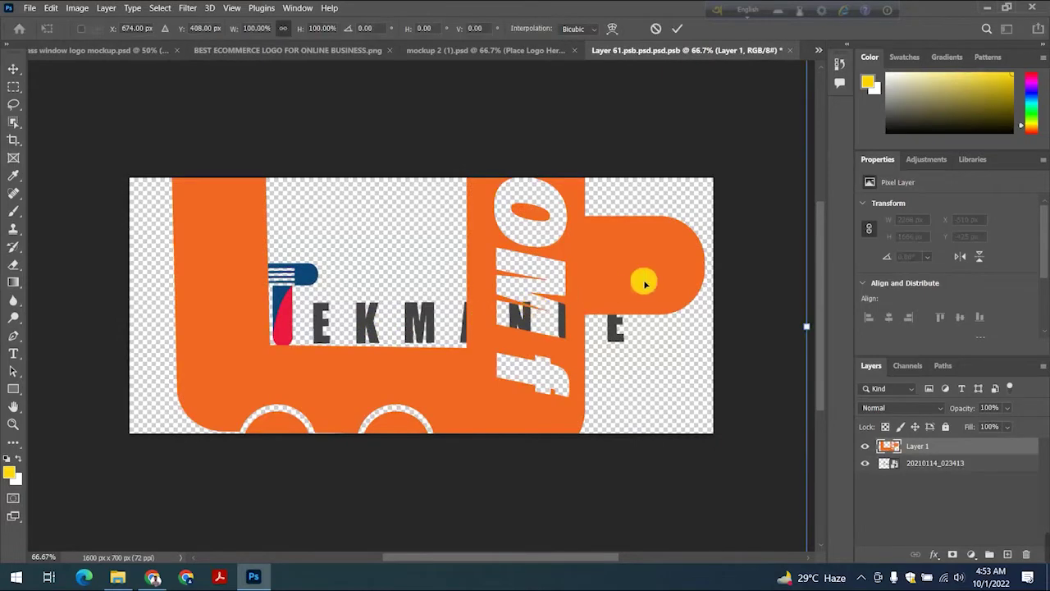
Step: Scale the cart logo to about 446 × 314 px, centre it, hide layer 20210114_023413, and save and close the smart object
{"action": "left_click_drag", "start_coordinate": [567, 358], "coordinate": [476, 269]}
{"action": "left_click", "coordinate": [864, 463]}
{"action": "key", "text": "ctrl+s"}
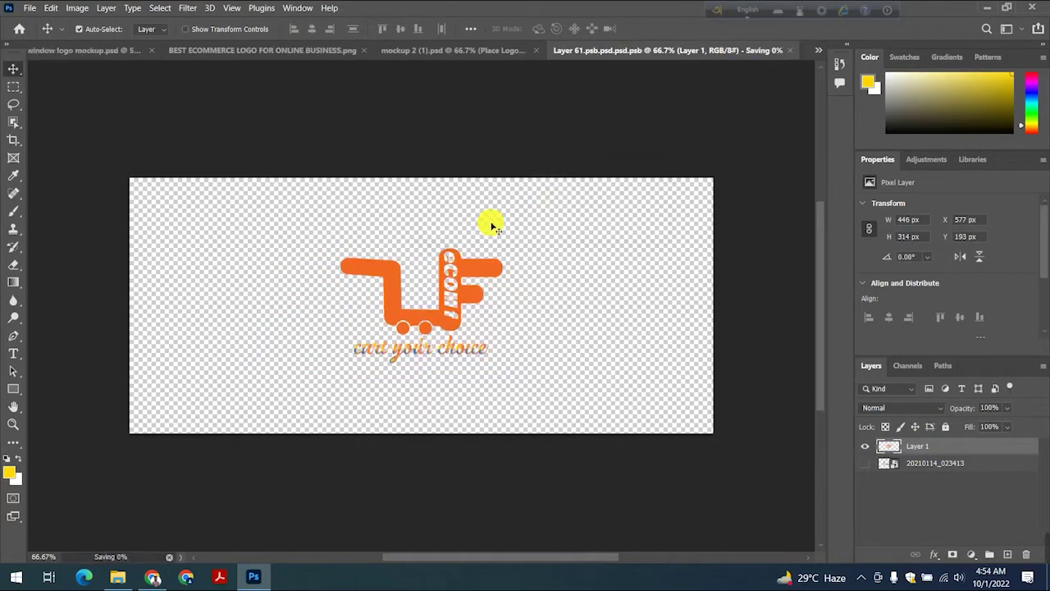
{"action": "key", "text": "ctrl+w"}
Step: Export mockup 2 (1) as a 1600 × 1200 px JPG named "Ecommmerce business logo professional" in the pngLOGO folder
{"action": "left_click", "coordinate": [30, 8]}
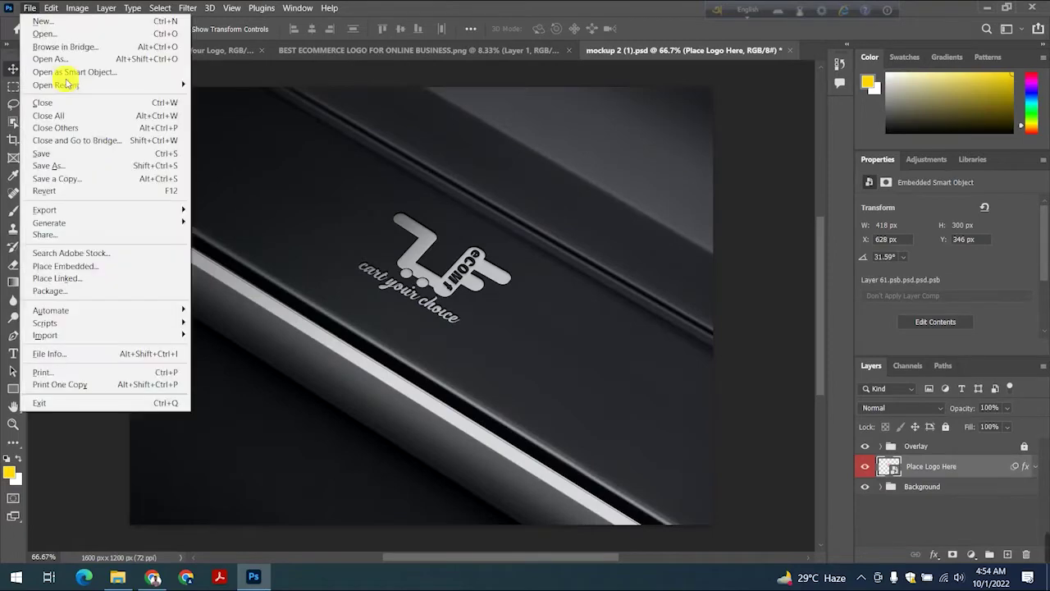
{"action": "left_click", "coordinate": [246, 223]}
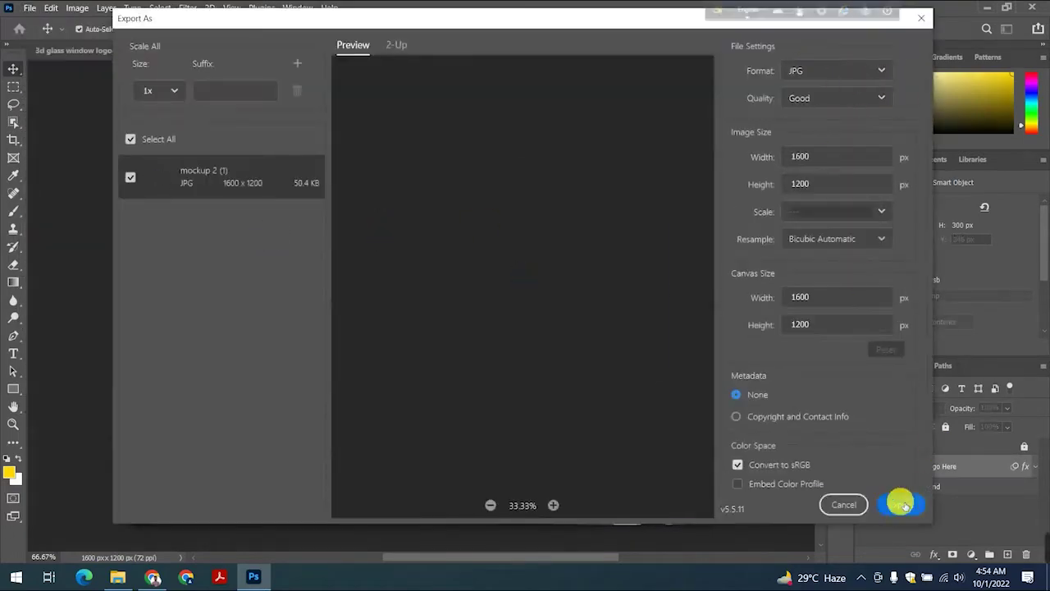
{"action": "left_click", "coordinate": [901, 504]}
{"action": "left_click", "coordinate": [472, 148]}
{"action": "left_click", "coordinate": [314, 375]}
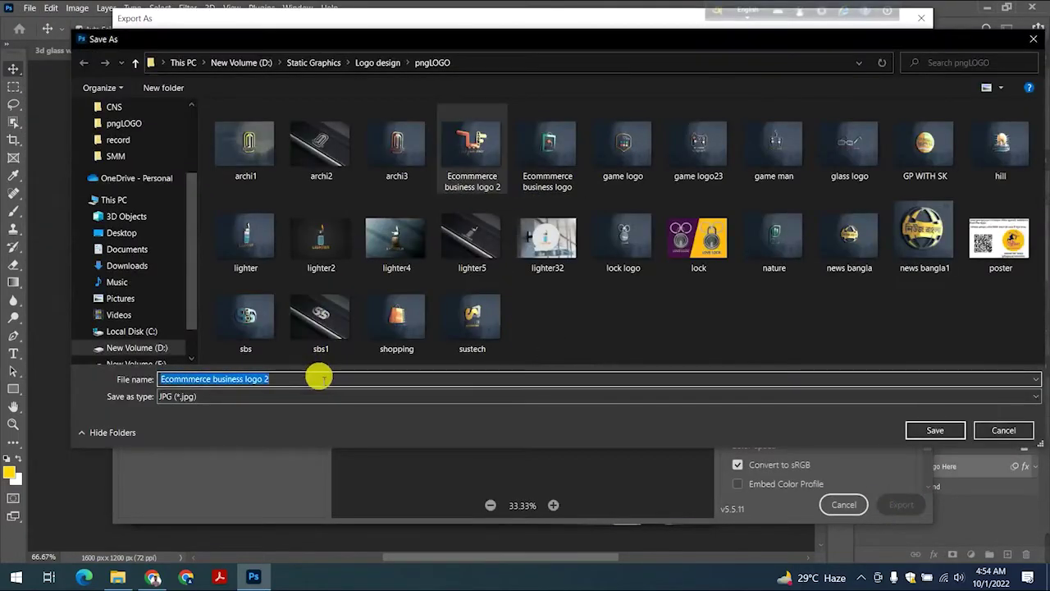
{"action": "key", "text": "BackSpace"}
{"action": "type", "text": "lo"}
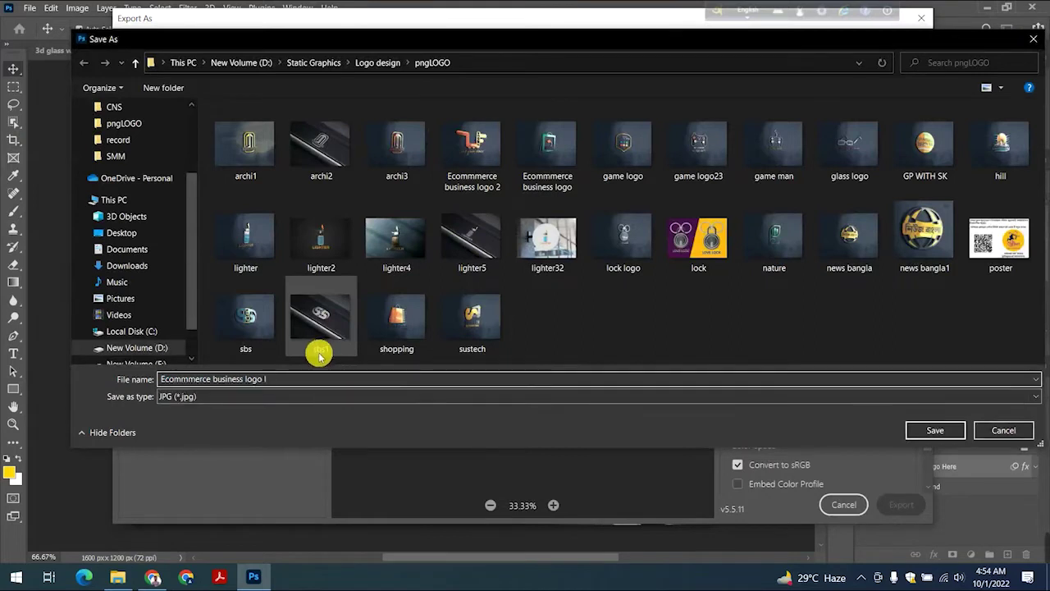
{"action": "key", "text": "BackSpace"}
{"action": "key", "text": "BackSpace"}
{"action": "type", "text": "profe"}
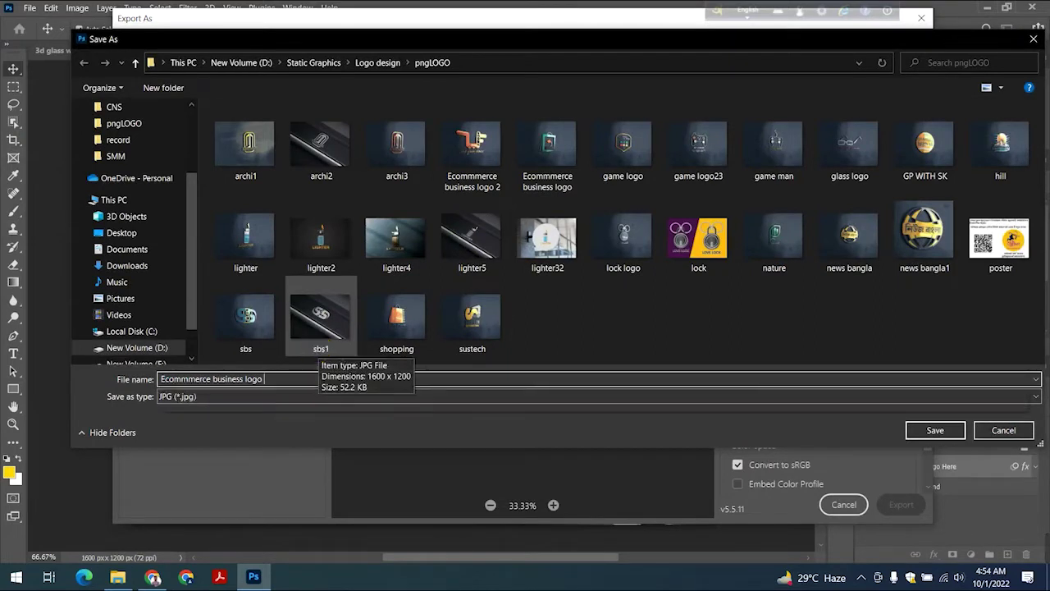
{"action": "type", "text": "ssional"}
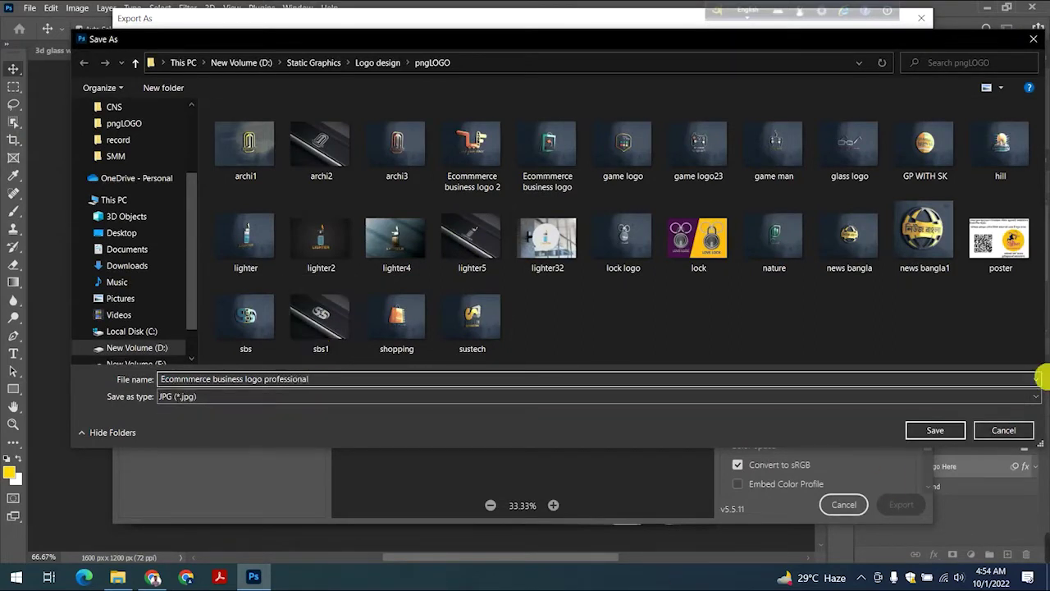
{"action": "left_click", "coordinate": [919, 430]}
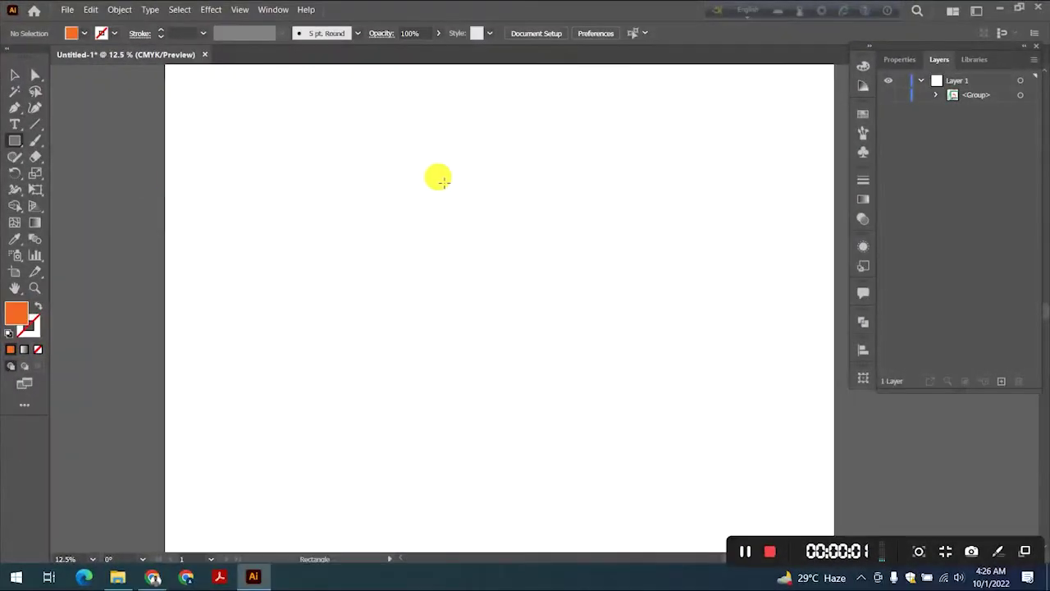
Step: Draw a horizontal orange rectangle on the Illustrator artboard and fully round its corners
{"action": "left_click_drag", "start_coordinate": [439, 178], "coordinate": [653, 250]}
{"action": "mouse_move", "coordinate": [642, 189]}
{"action": "left_mouse_down"}
{"action": "mouse_move", "coordinate": [598, 206]}
{"action": "mouse_move", "coordinate": [659, 222]}
{"action": "mouse_move", "coordinate": [599, 218]}
{"action": "left_mouse_up"}
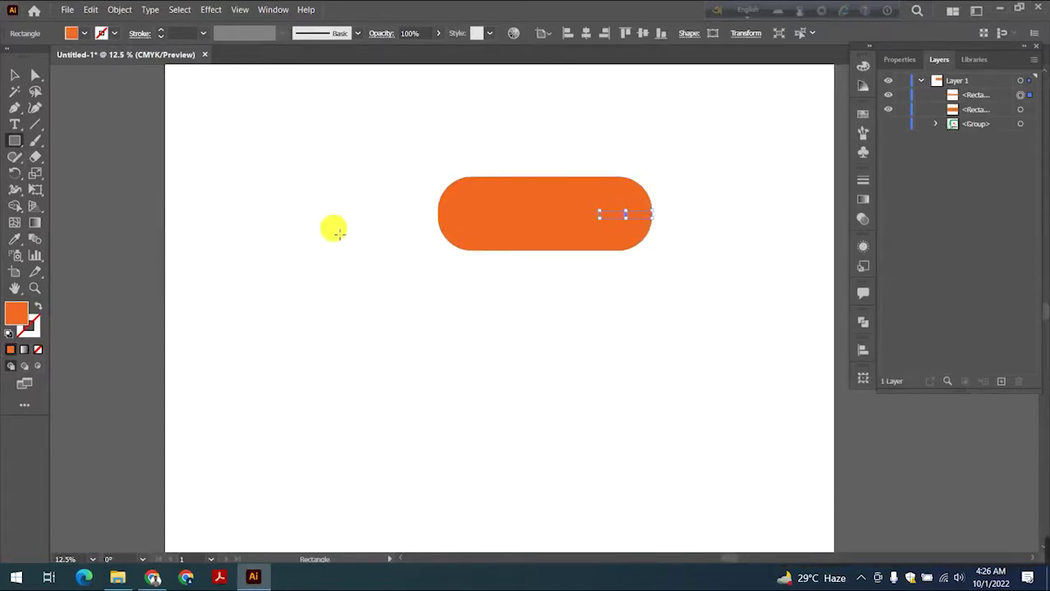
Step: Delete the stray small rectangle lying over the orange bar's end and move the bar slightly down
{"action": "left_click", "coordinate": [13, 76]}
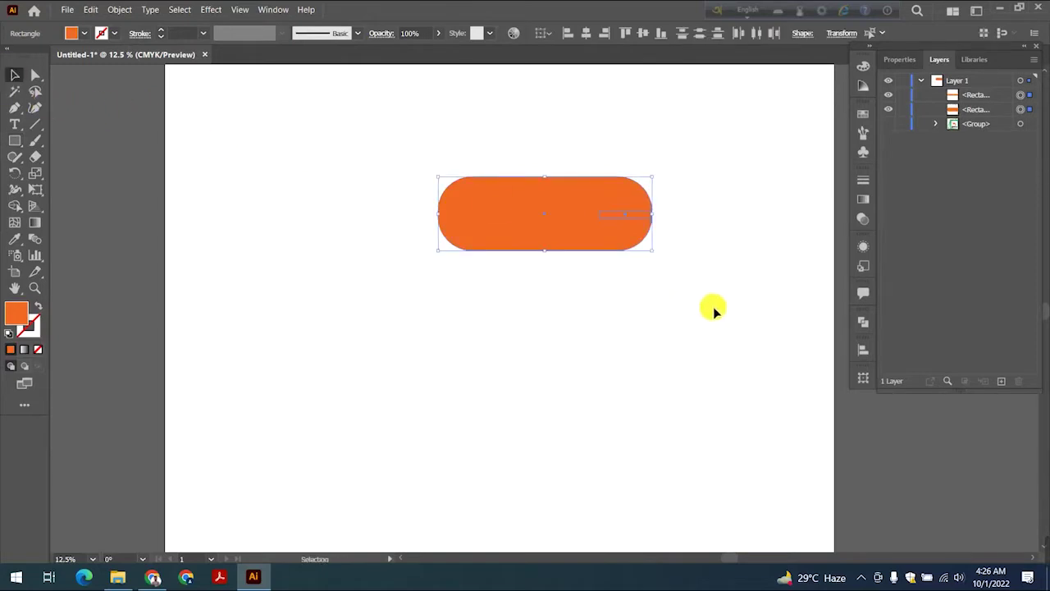
{"action": "left_click", "coordinate": [713, 307]}
{"action": "left_click", "coordinate": [644, 216]}
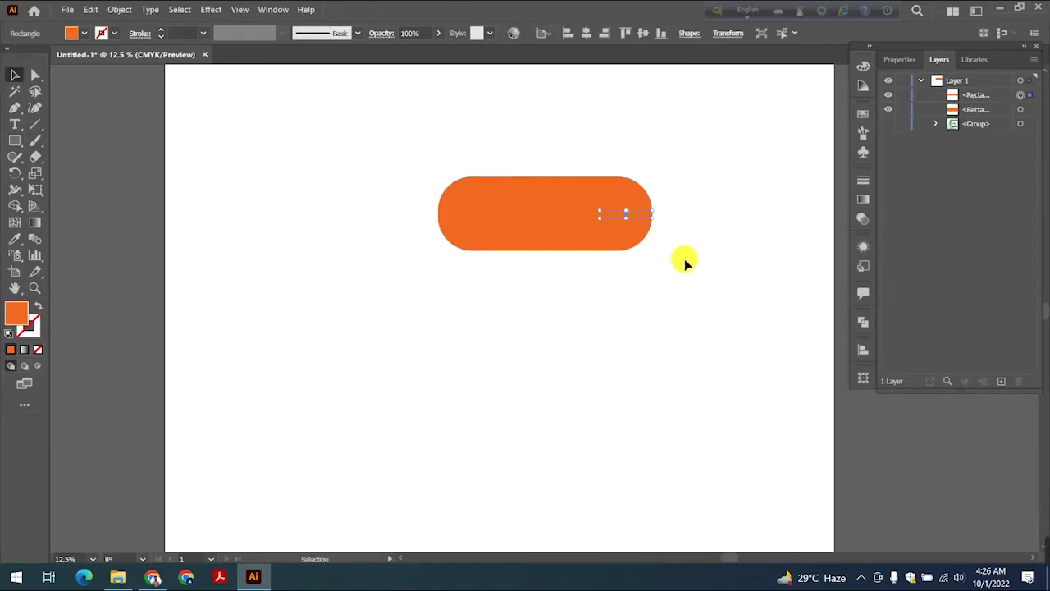
{"action": "key", "text": "Delete"}
{"action": "left_click_drag", "start_coordinate": [577, 213], "coordinate": [577, 276]}
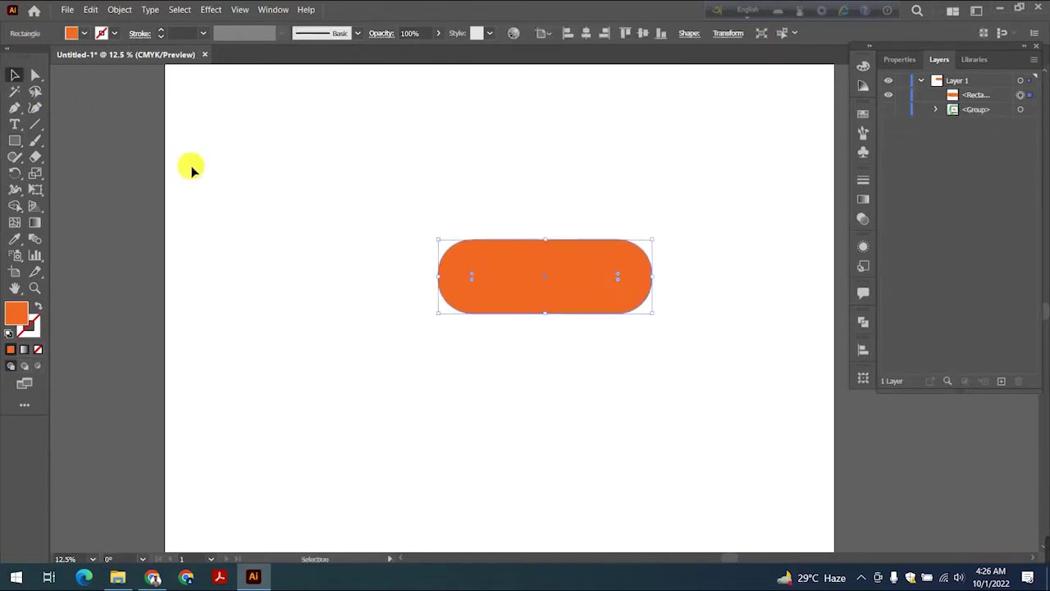
Step: Draw a tall vertical orange rectangle beside the horizontal bar and round its corners
{"action": "left_click", "coordinate": [18, 141]}
{"action": "mouse_move", "coordinate": [306, 142]}
{"action": "left_mouse_down"}
{"action": "mouse_move", "coordinate": [377, 447]}
{"action": "mouse_move", "coordinate": [396, 469]}
{"action": "left_mouse_up"}
{"action": "left_click_drag", "start_coordinate": [325, 161], "coordinate": [337, 197]}
Step: Arrange the horizontal bar and a copy of it as two arms on the vertical bar to form an F, and shift the letter right
{"action": "left_click", "coordinate": [15, 75]}
{"action": "left_click_drag", "start_coordinate": [530, 276], "coordinate": [480, 220]}
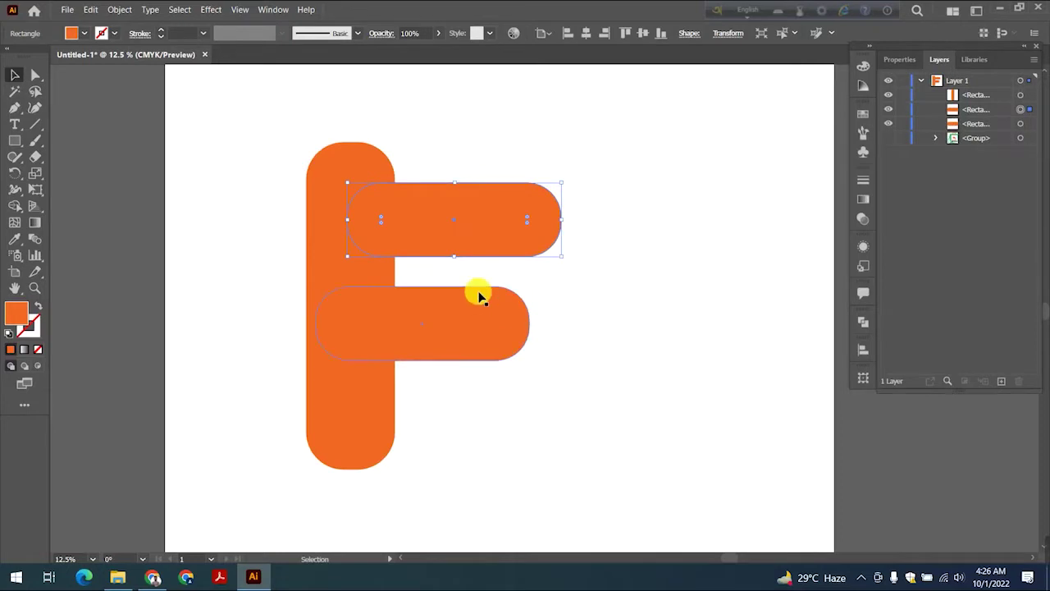
{"action": "scroll", "coordinate": [478, 295], "scroll_direction": "left", "scroll_amount": 1}
{"action": "left_click_drag", "start_coordinate": [314, 159], "coordinate": [653, 415]}
{"action": "left_click_drag", "start_coordinate": [568, 338], "coordinate": [726, 338]}
Step: Shorten the lower arm of the F from its outer end
{"action": "left_click", "coordinate": [796, 415]}
{"action": "left_click", "coordinate": [711, 340]}
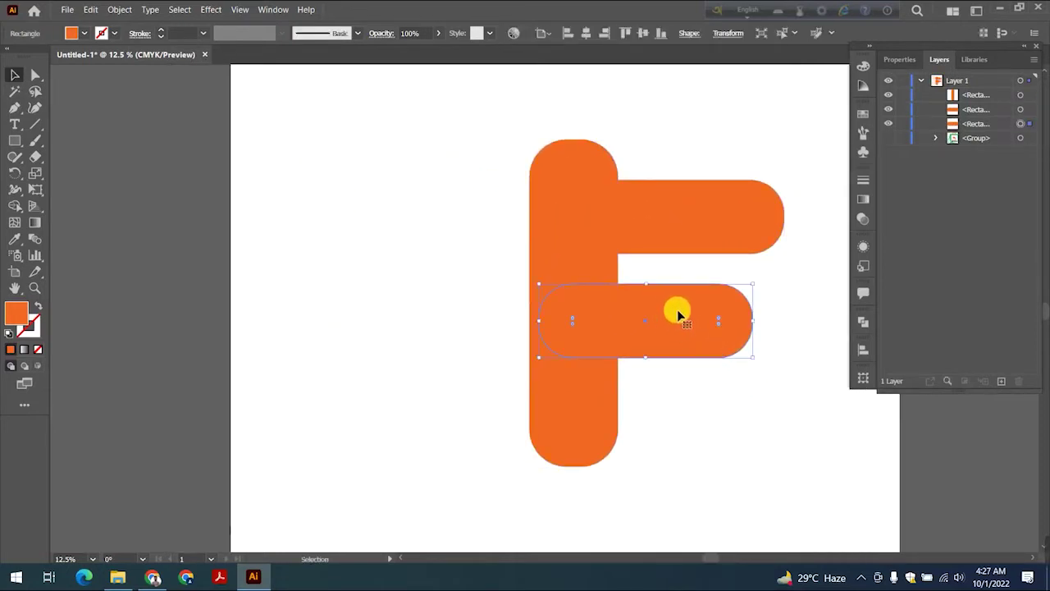
{"action": "left_click_drag", "start_coordinate": [756, 325], "coordinate": [708, 326]}
{"action": "left_click", "coordinate": [763, 370]}
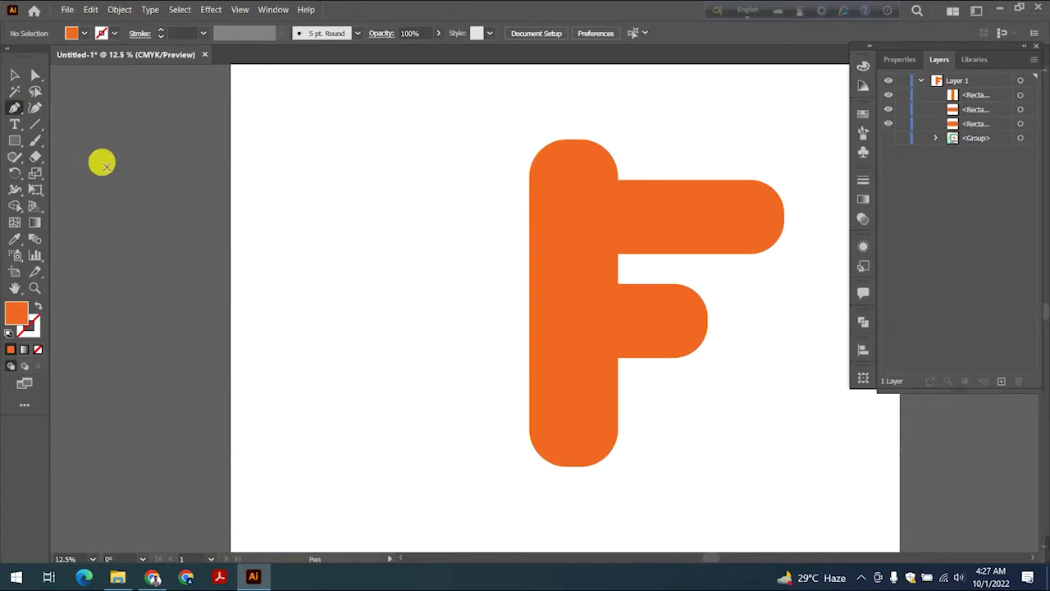
Step: Draw a stepped open path with the Pen tool ending at the F's stem, and give it an orange stroke with no fill
{"action": "left_click", "coordinate": [259, 189]}
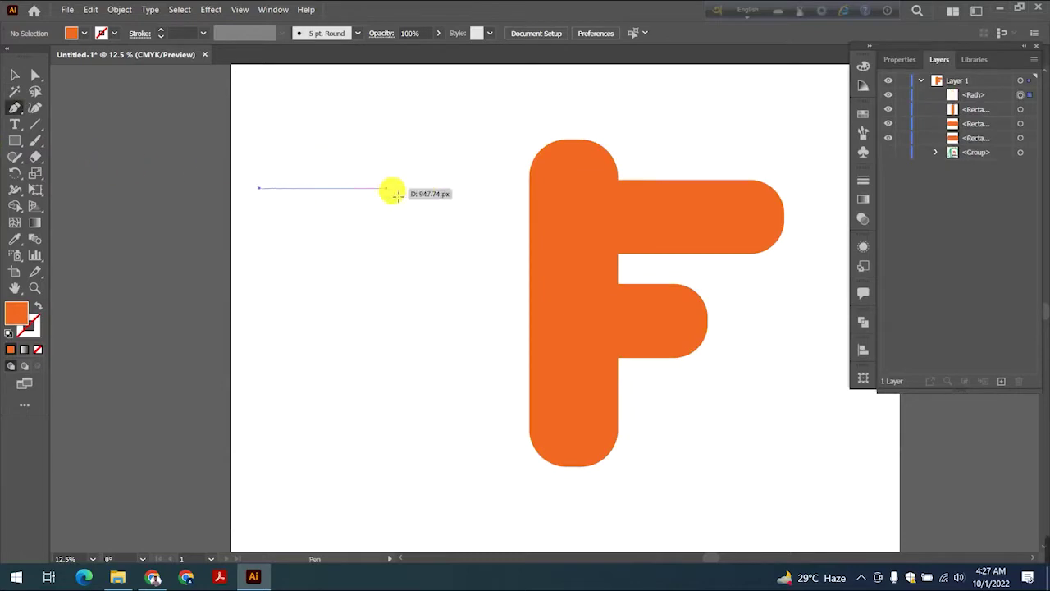
{"action": "left_click", "coordinate": [392, 189]}
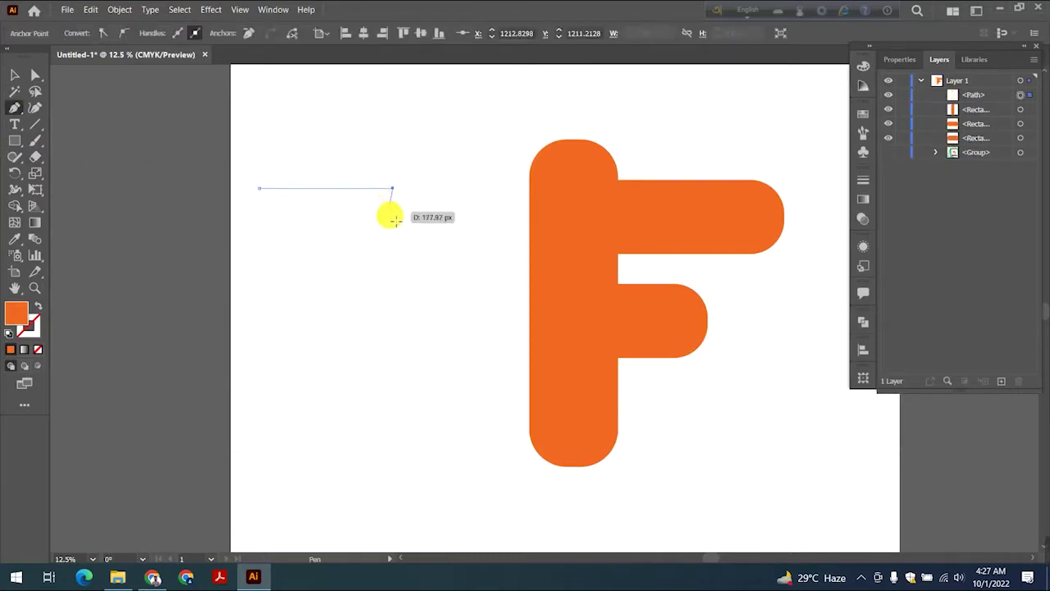
{"action": "left_click", "coordinate": [395, 380]}
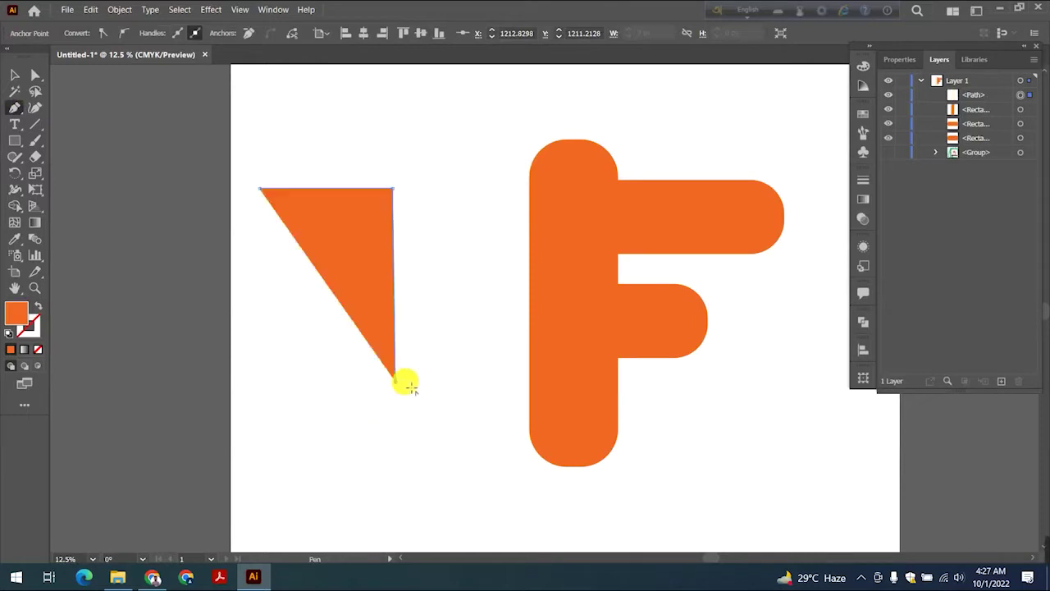
{"action": "left_click", "coordinate": [528, 383]}
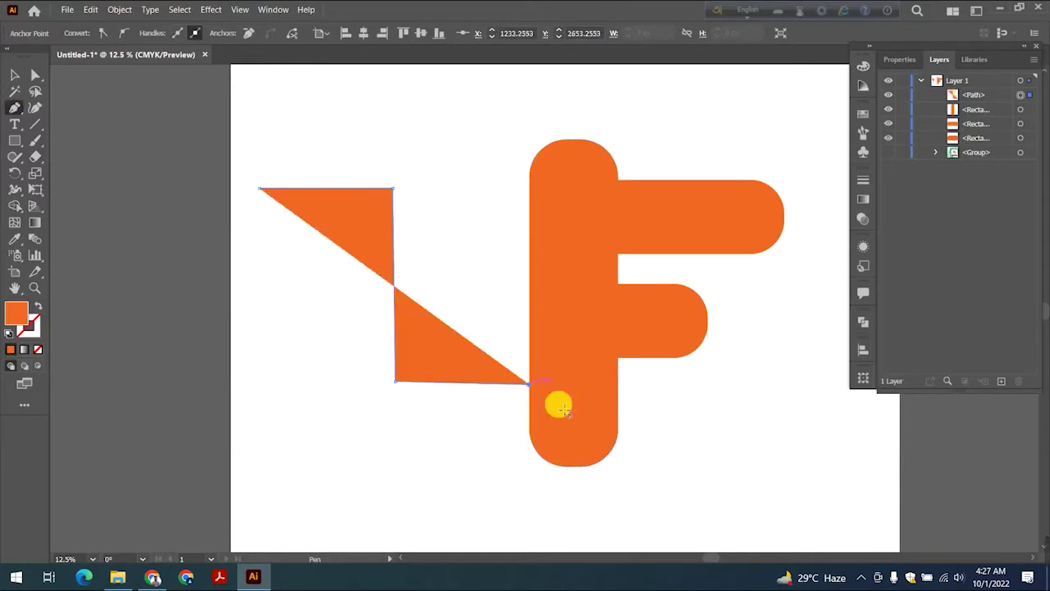
{"action": "left_click", "coordinate": [14, 76]}
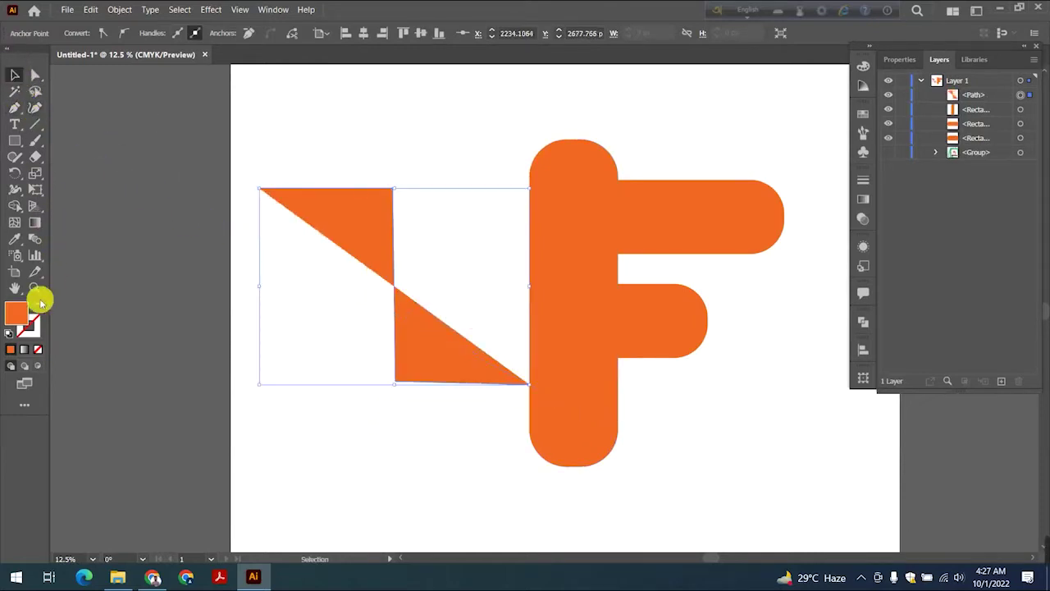
{"action": "left_click", "coordinate": [38, 305]}
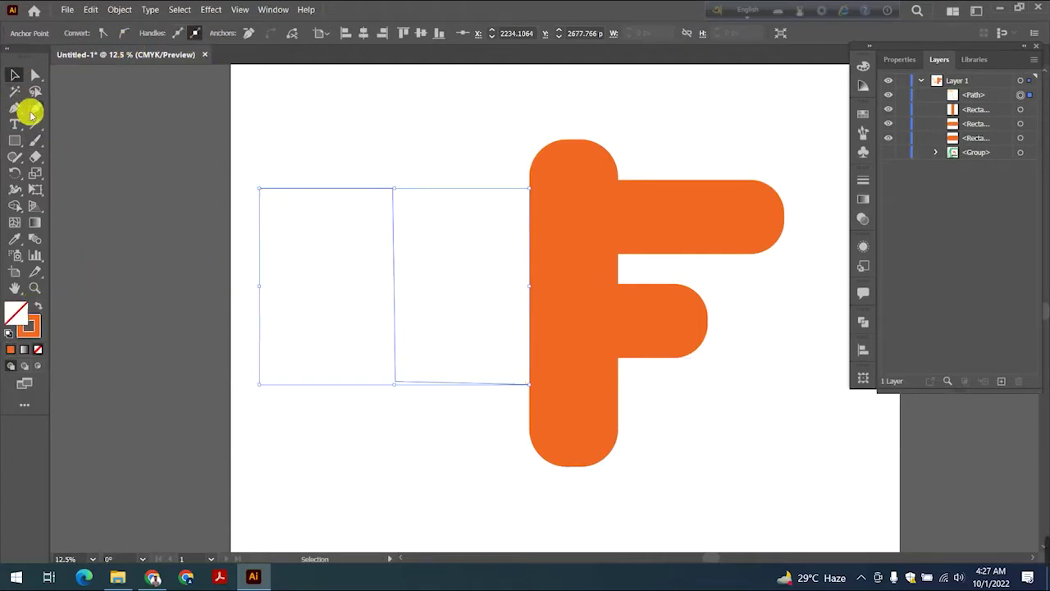
Step: Select the stepped path and set its stroke weight to 414 pt
{"action": "double_click", "coordinate": [17, 72]}
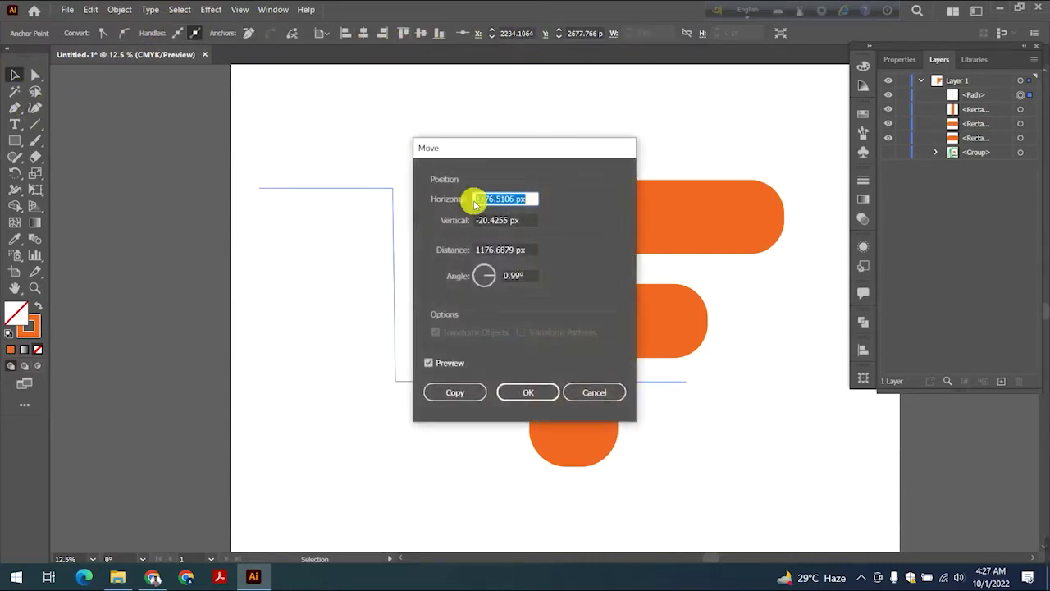
{"action": "left_click", "coordinate": [596, 393]}
{"action": "left_click", "coordinate": [368, 187]}
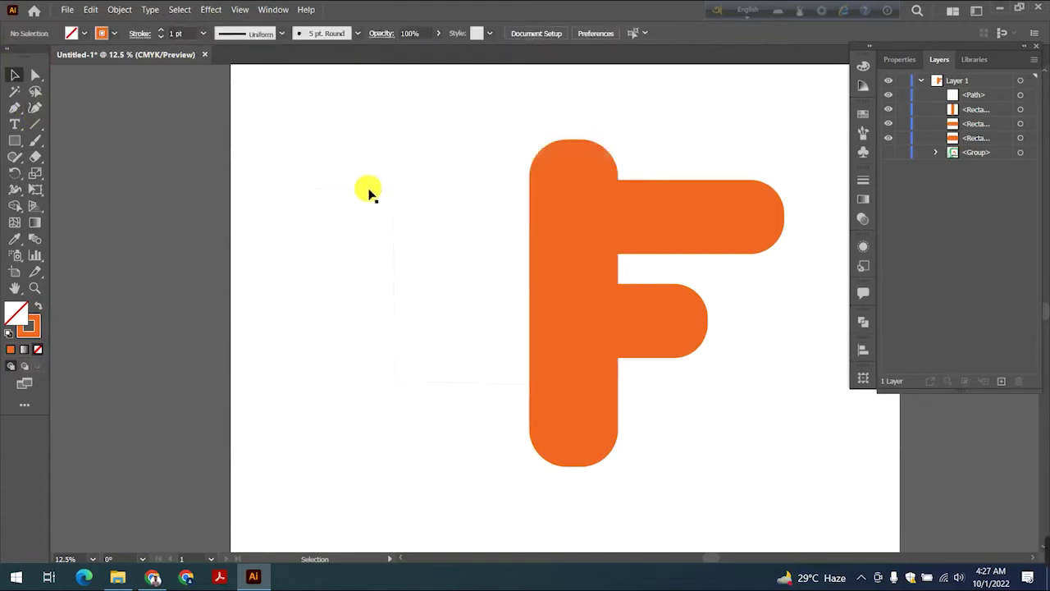
{"action": "left_click", "coordinate": [370, 189]}
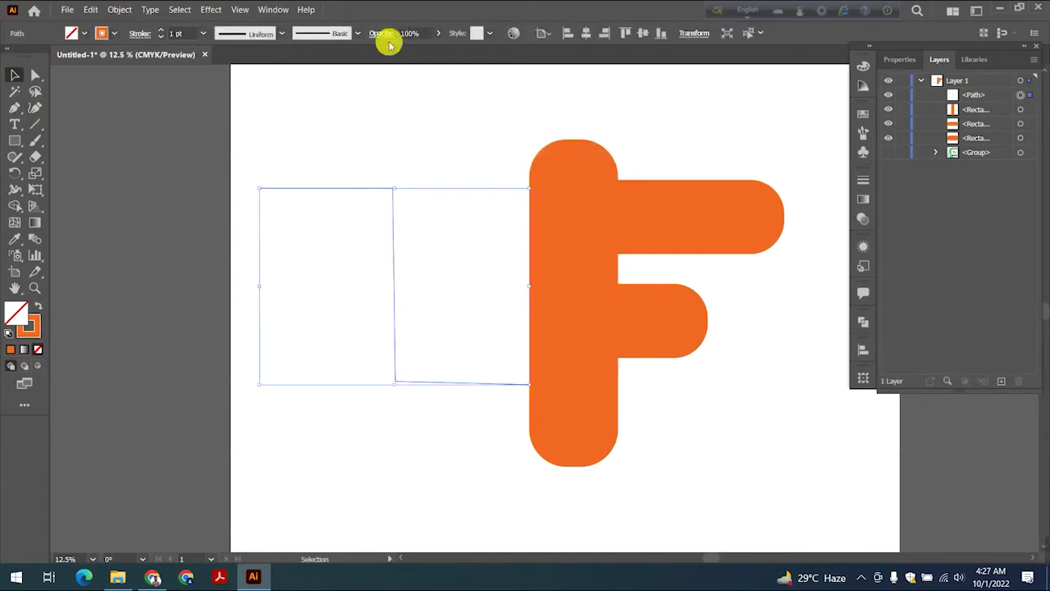
{"action": "left_click", "coordinate": [190, 35]}
{"action": "scroll", "coordinate": [192, 36], "scroll_direction": "up", "scroll_amount": 10}
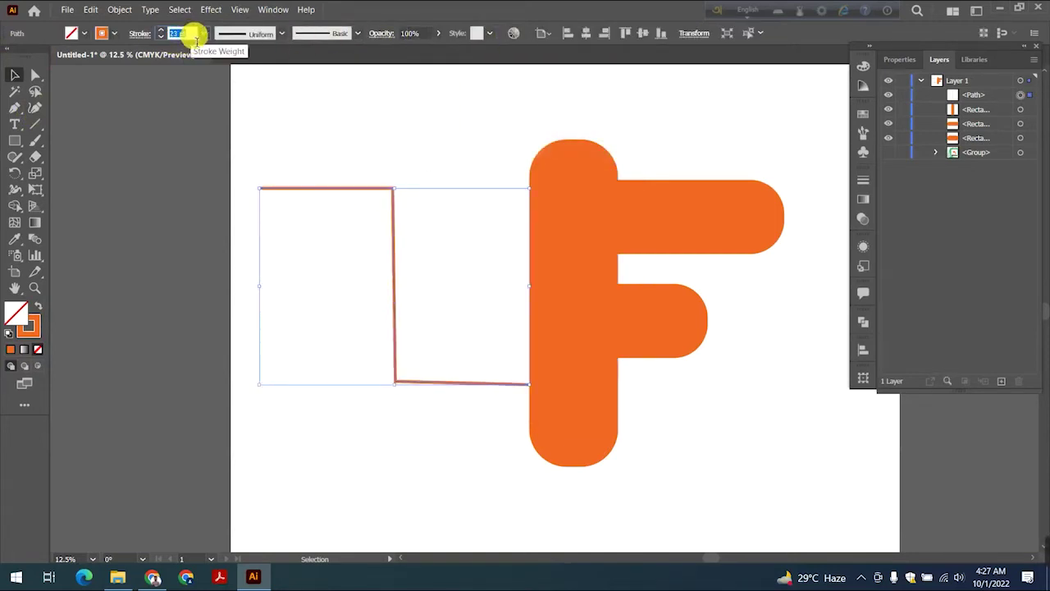
{"action": "scroll", "coordinate": [192, 38], "scroll_direction": "up", "scroll_amount": 5}
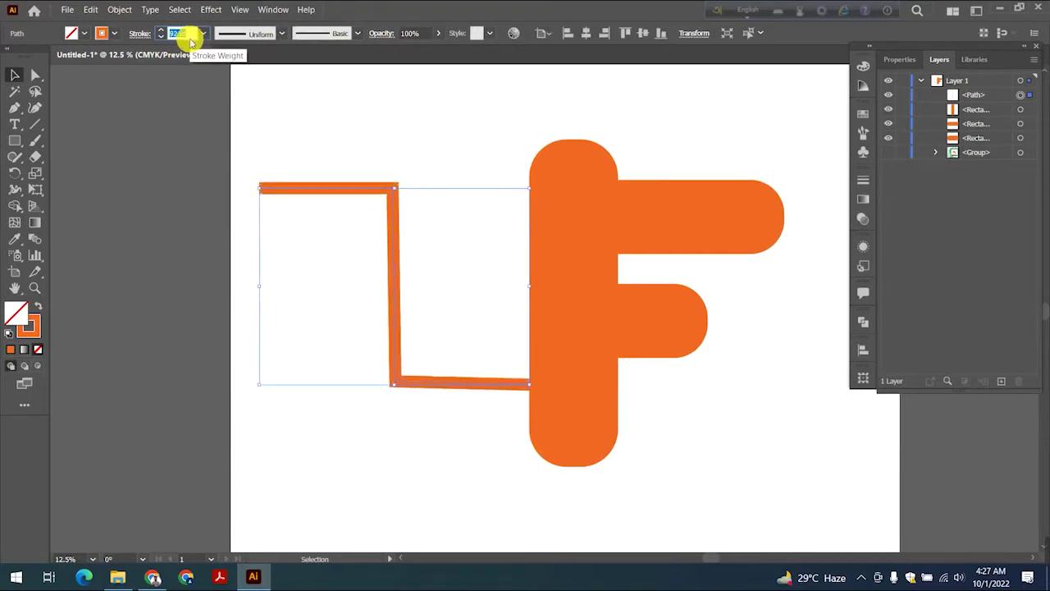
{"action": "scroll", "coordinate": [189, 43], "scroll_direction": "up", "scroll_amount": 2}
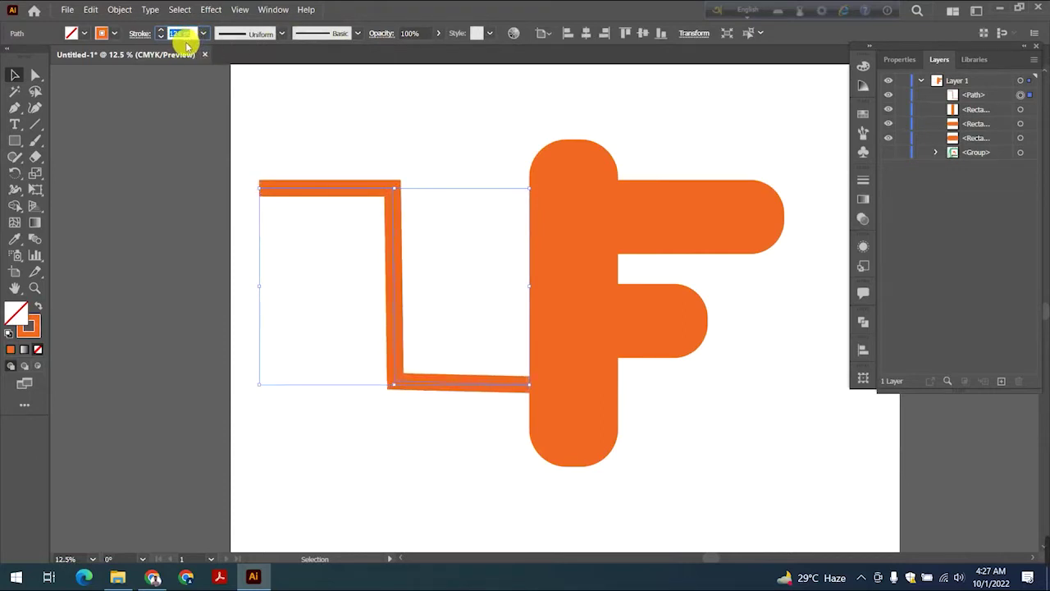
{"action": "scroll", "coordinate": [185, 43], "scroll_direction": "up", "scroll_amount": 8}
{"action": "scroll", "coordinate": [294, 128], "scroll_direction": "down", "scroll_amount": 2}
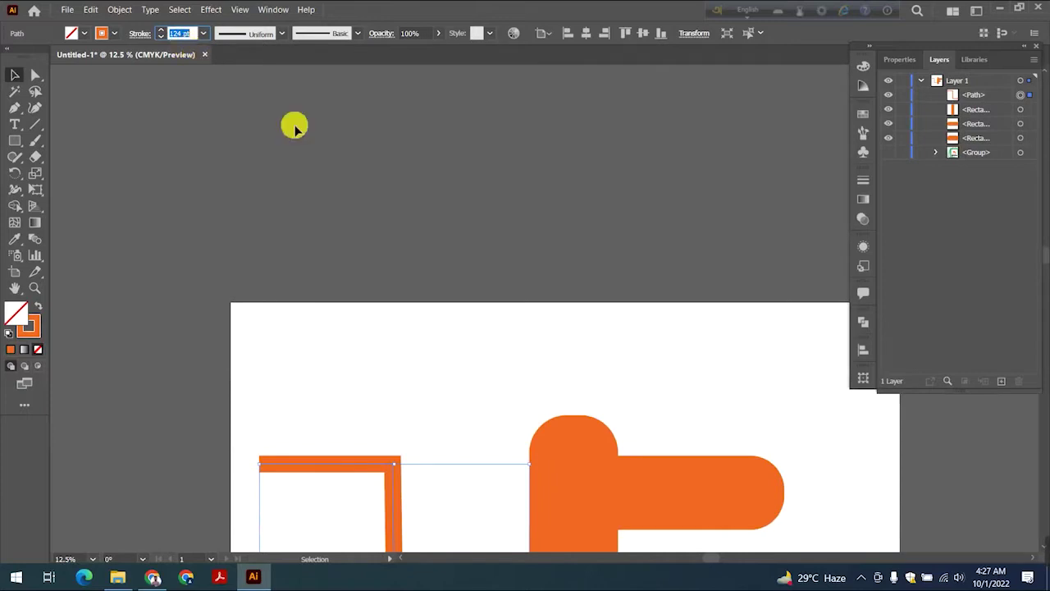
{"action": "scroll", "coordinate": [295, 127], "scroll_direction": "down", "scroll_amount": 4}
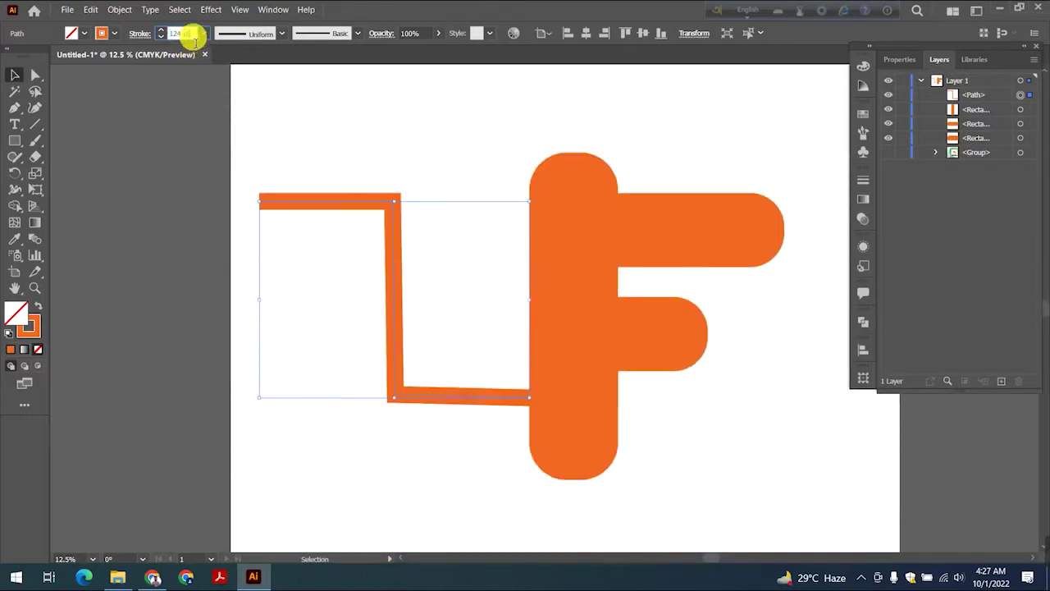
{"action": "scroll", "coordinate": [194, 39], "scroll_direction": "up", "scroll_amount": 1}
{"action": "scroll", "coordinate": [194, 39], "scroll_direction": "up", "scroll_amount": 5}
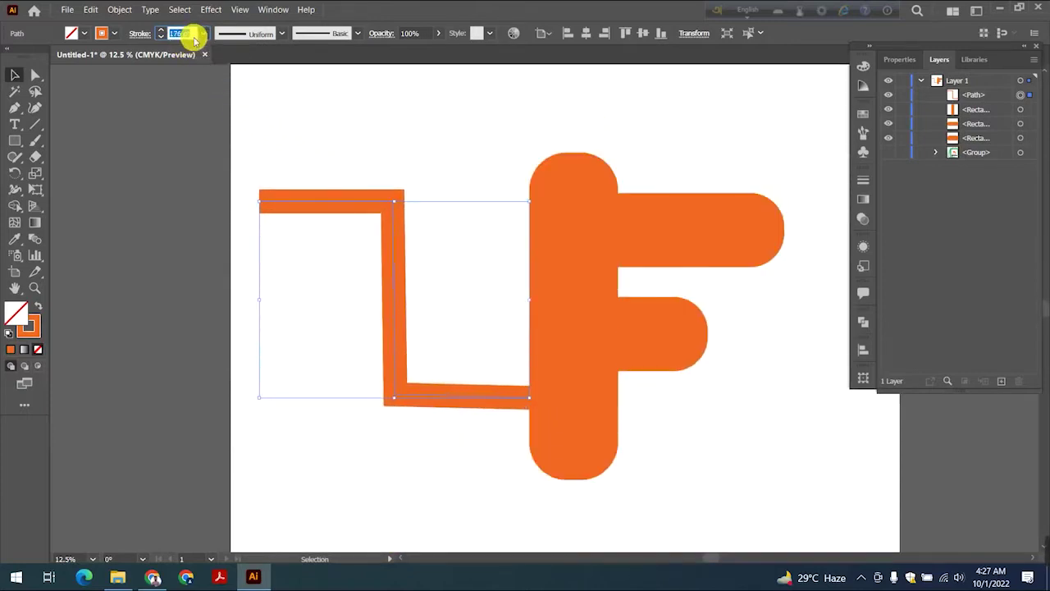
{"action": "scroll", "coordinate": [189, 39], "scroll_direction": "up", "scroll_amount": 4}
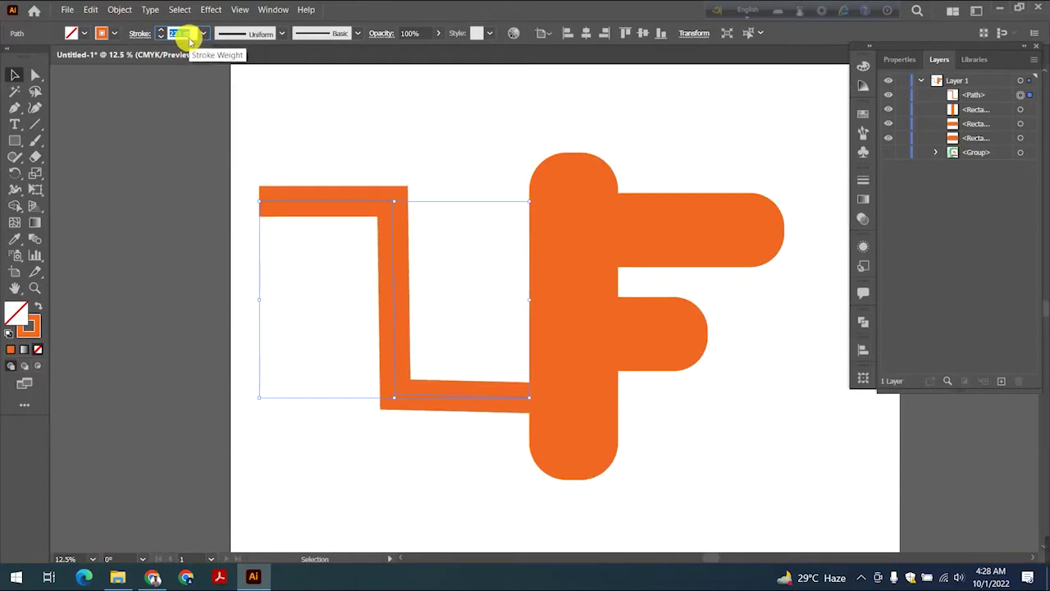
{"action": "scroll", "coordinate": [189, 39], "scroll_direction": "up", "scroll_amount": 4}
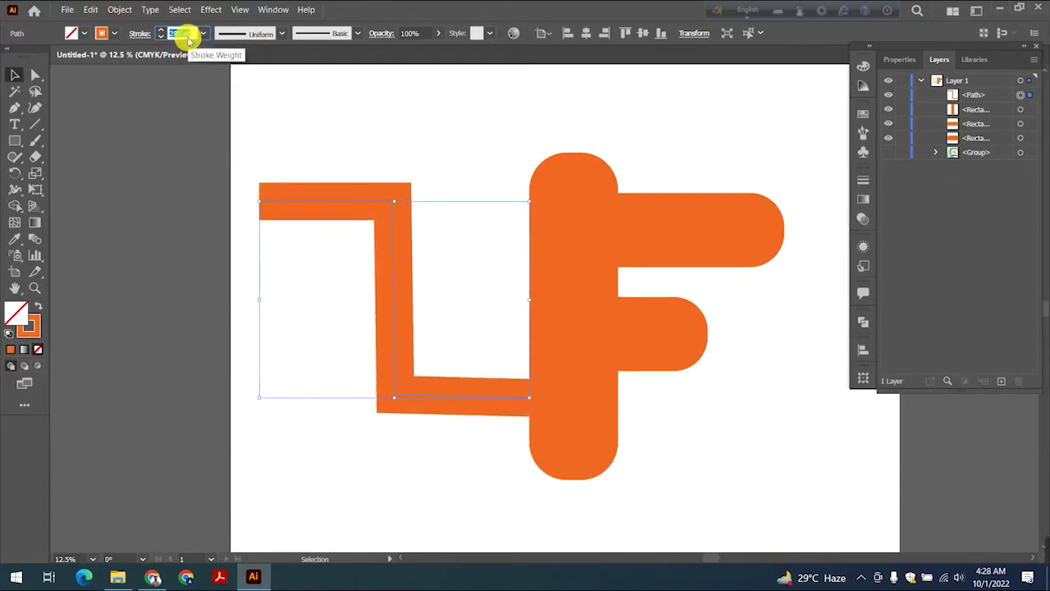
{"action": "scroll", "coordinate": [192, 39], "scroll_direction": "up", "scroll_amount": 4}
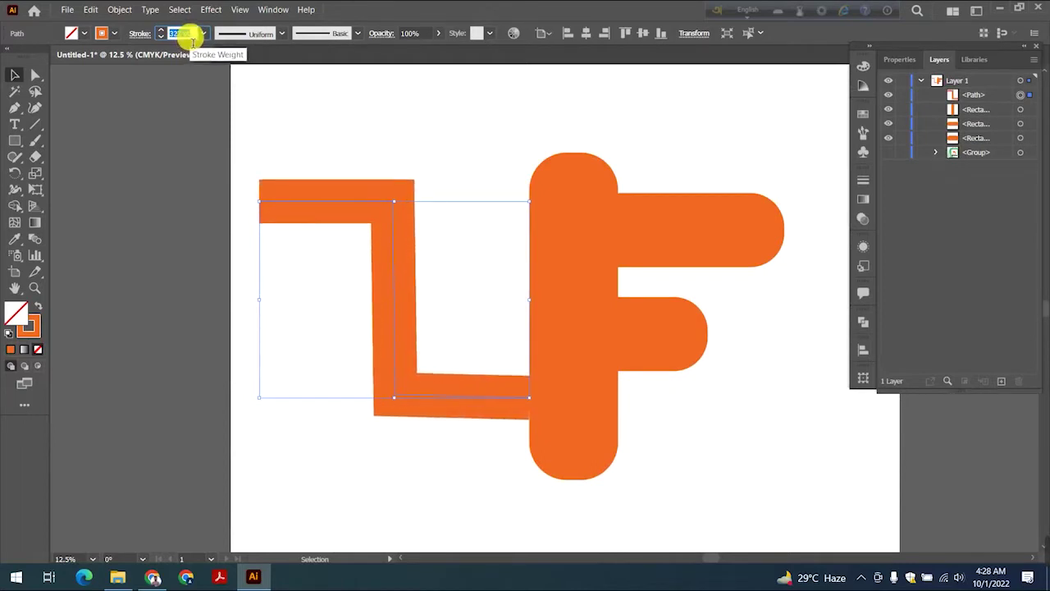
{"action": "scroll", "coordinate": [193, 40], "scroll_direction": "up", "scroll_amount": 4}
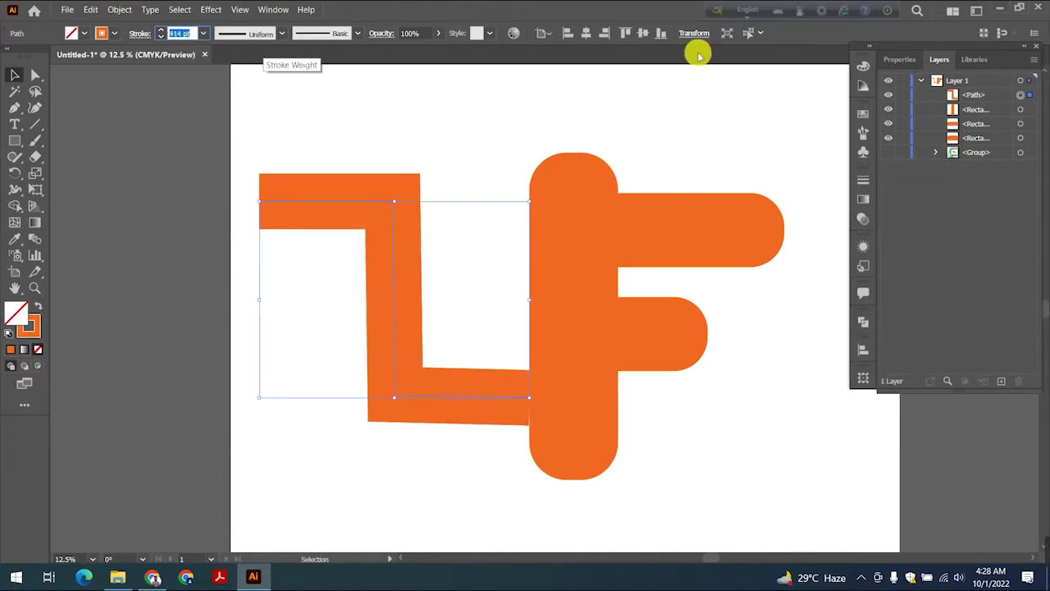
Step: Give the stepped path's stroke round corners and round caps
{"action": "left_click", "coordinate": [861, 182]}
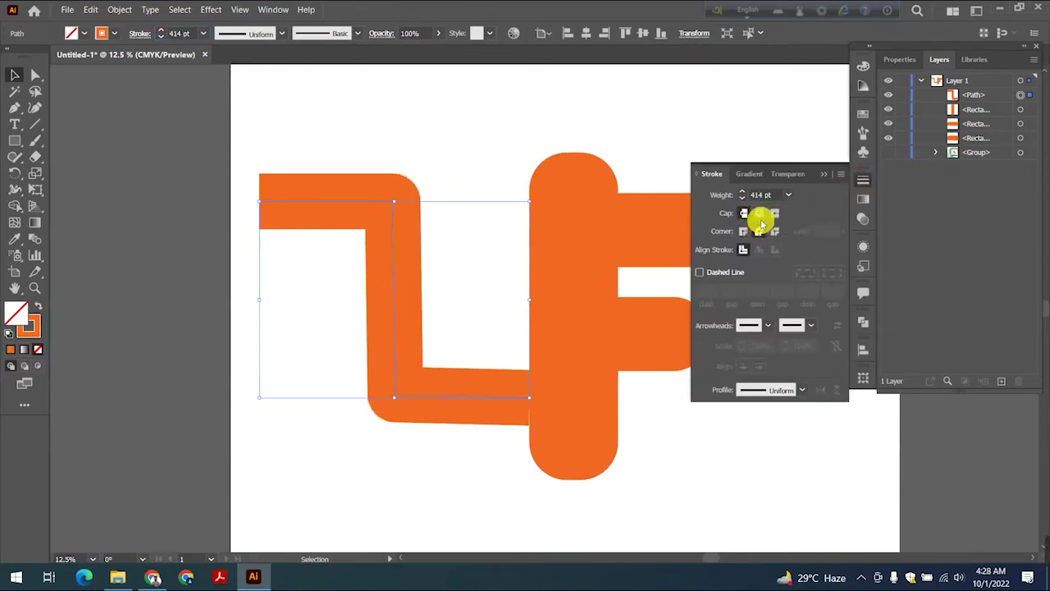
{"action": "left_click", "coordinate": [759, 213]}
{"action": "left_click", "coordinate": [862, 180]}
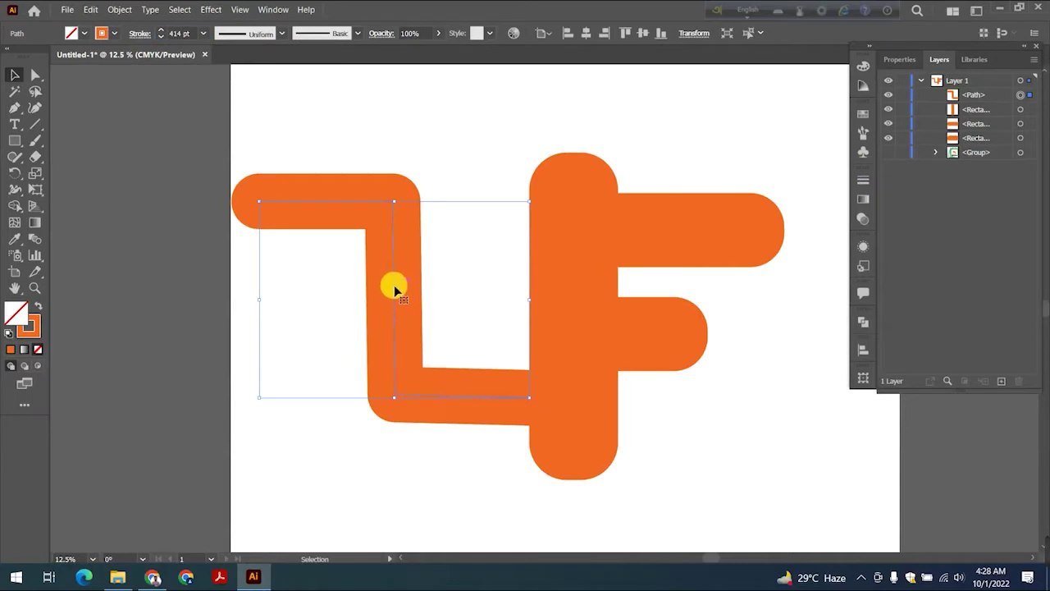
Step: Stretch the stepped path wider at its free end and raise its stroke weight to 487 pt
{"action": "left_click_drag", "start_coordinate": [261, 300], "coordinate": [104, 295]}
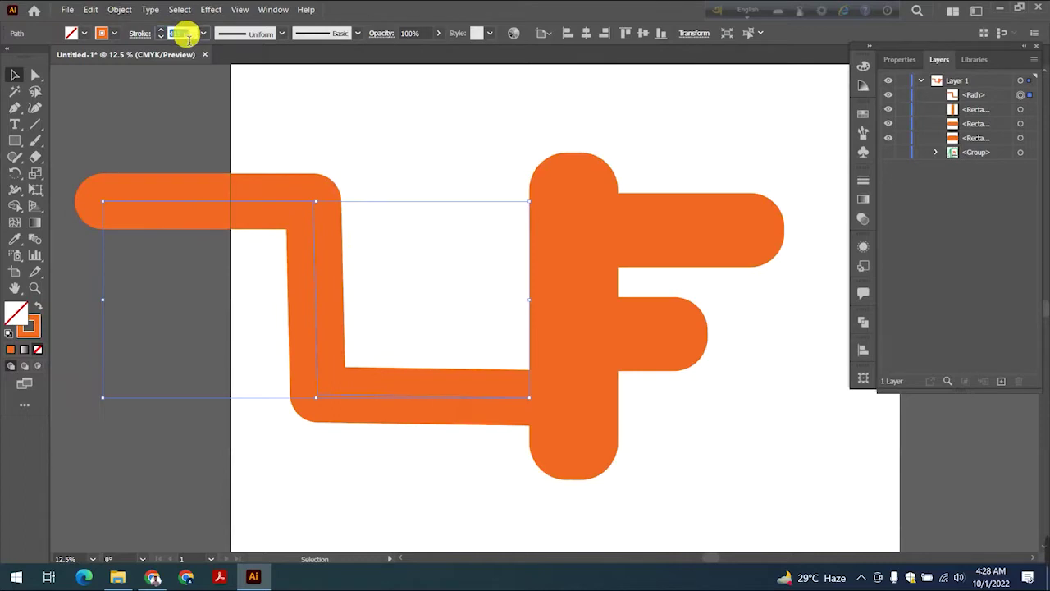
{"action": "scroll", "coordinate": [187, 37], "scroll_direction": "up", "scroll_amount": 4}
{"action": "scroll", "coordinate": [187, 37], "scroll_direction": "up", "scroll_amount": 4}
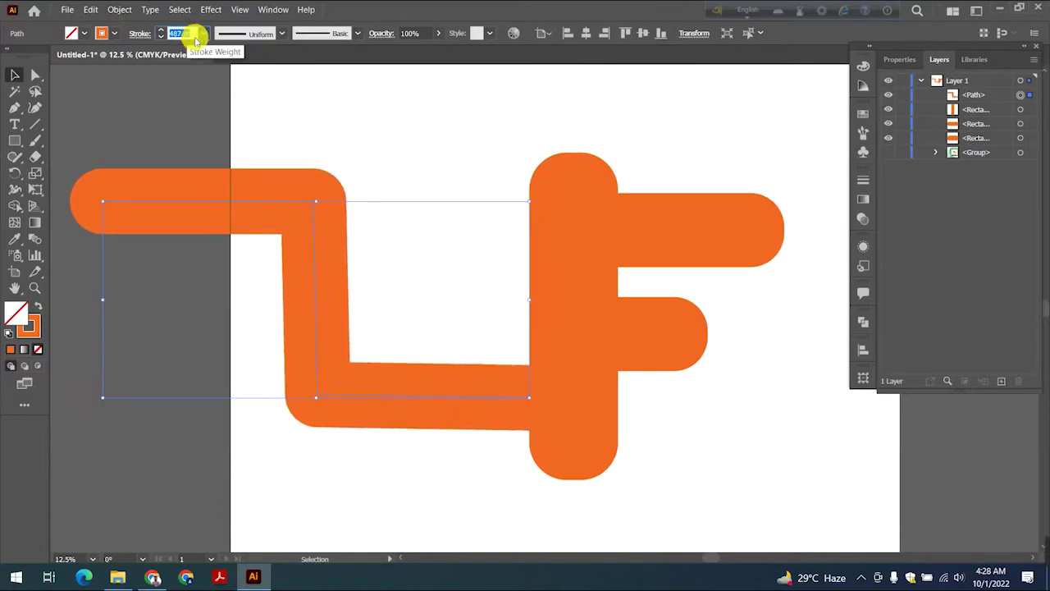
{"action": "left_click", "coordinate": [520, 232]}
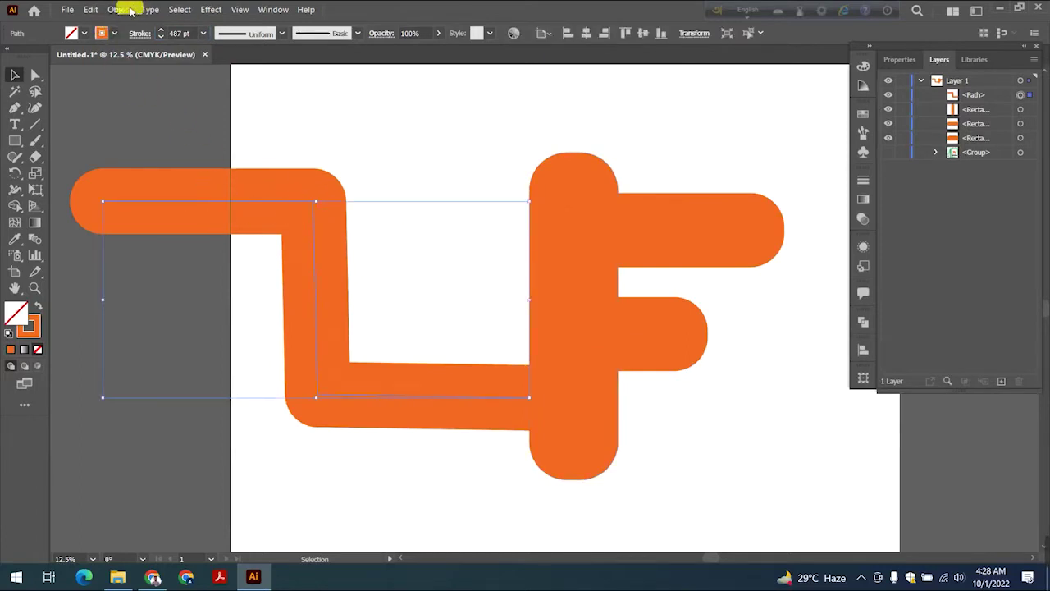
Step: Expand the stepped path into a filled shape and stretch it slightly wider, away from the F's stem
{"action": "left_click", "coordinate": [131, 10]}
{"action": "left_click", "coordinate": [147, 148]}
{"action": "left_click", "coordinate": [490, 366]}
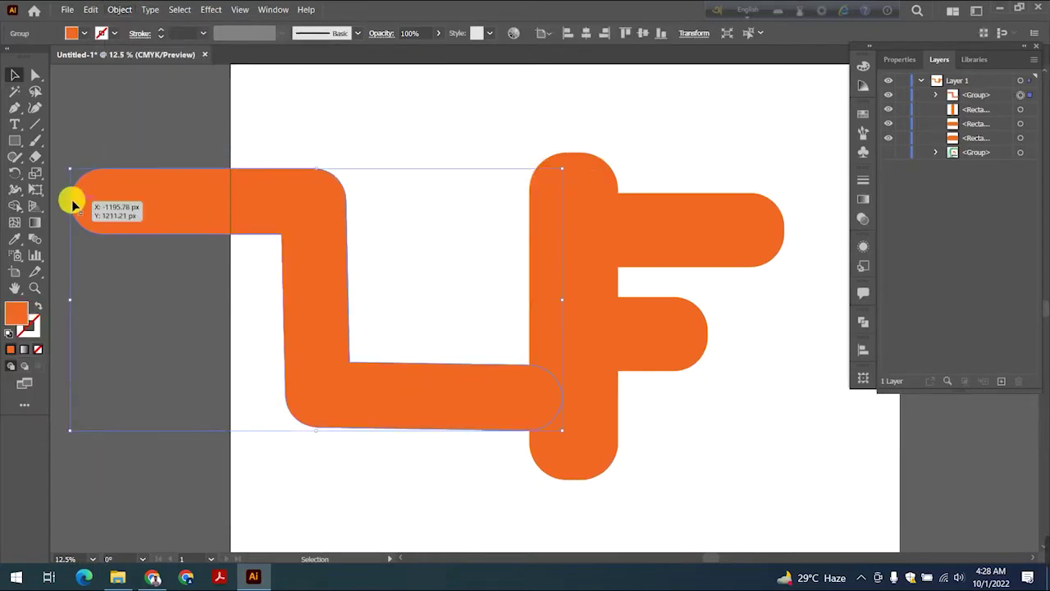
{"action": "left_click_drag", "start_coordinate": [71, 300], "coordinate": [128, 284]}
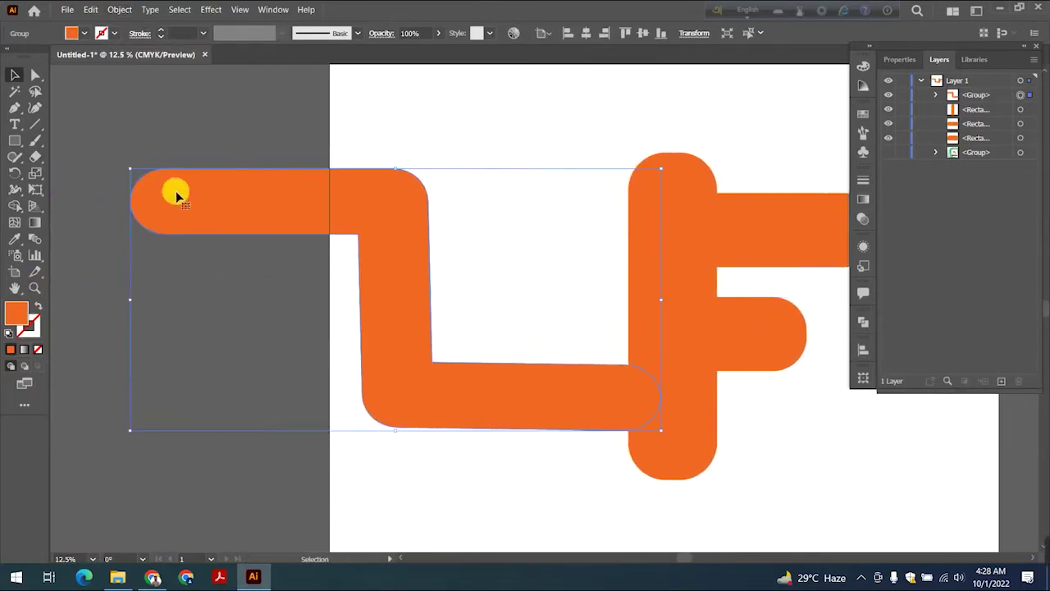
Step: Remove the anchor point at the tip of the stepped shape's free end with the Pen tool
{"action": "left_click", "coordinate": [18, 107]}
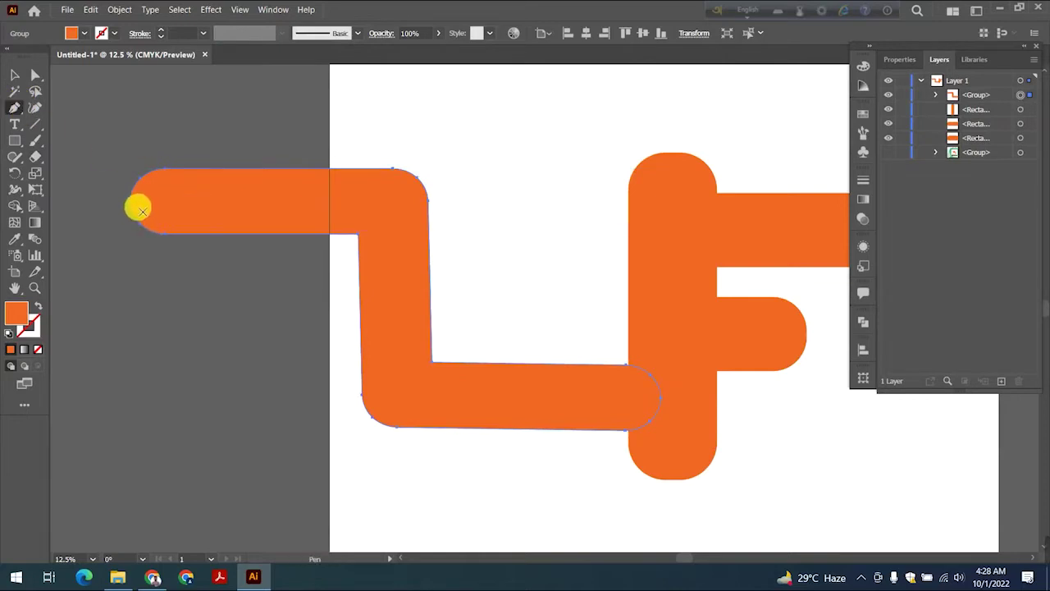
{"action": "left_click", "coordinate": [131, 201]}
{"action": "left_click_drag", "start_coordinate": [135, 188], "coordinate": [12, 75]}
{"action": "left_click", "coordinate": [14, 75]}
{"action": "key", "text": "Delete"}
{"action": "left_click", "coordinate": [226, 218]}
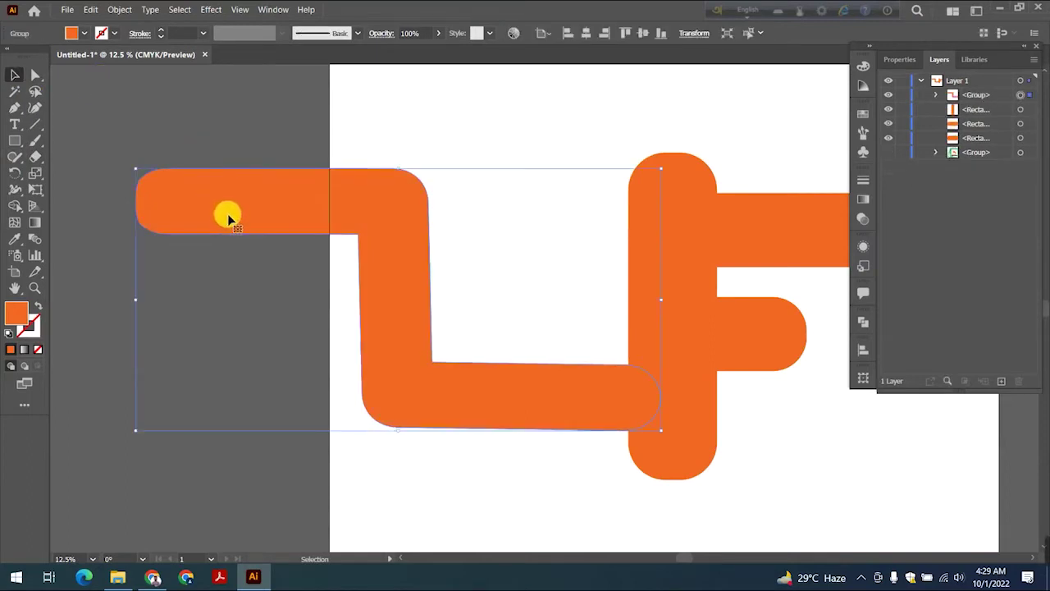
Step: Move the whole stepped shape right so its lower arm crosses the F's stem
{"action": "left_click", "coordinate": [33, 78]}
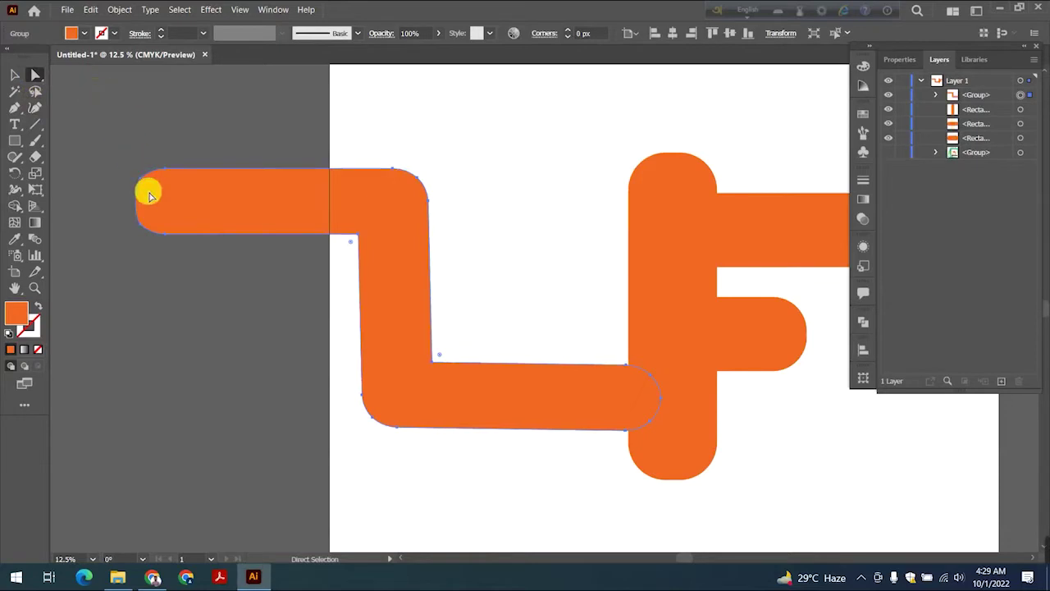
{"action": "left_click_drag", "start_coordinate": [138, 199], "coordinate": [162, 199]}
{"action": "left_click_drag", "start_coordinate": [35, 77], "coordinate": [82, 89]}
{"action": "left_click_drag", "start_coordinate": [164, 204], "coordinate": [224, 202]}
{"action": "left_click", "coordinate": [16, 78]}
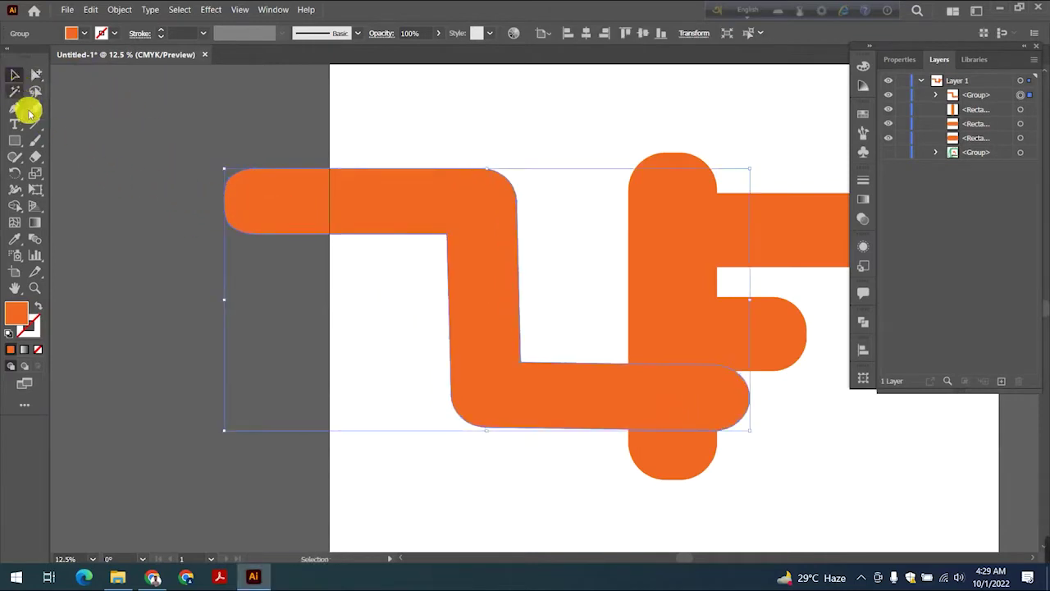
Step: Reshape the stepped shape's free end with the Curvature tool into a shorter rounded handle that slants slightly upward
{"action": "left_click", "coordinate": [36, 107]}
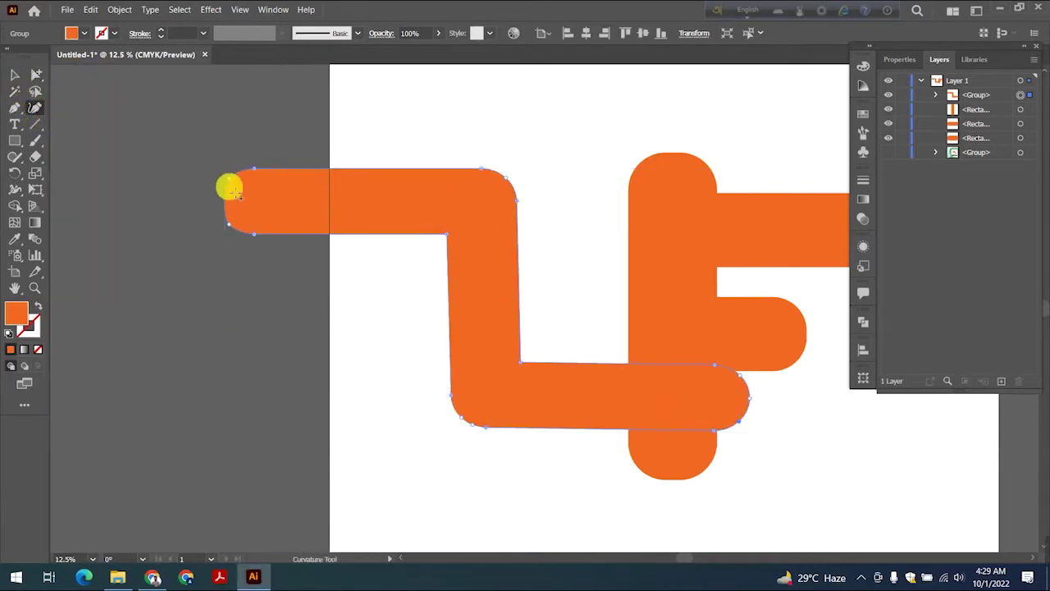
{"action": "left_click_drag", "start_coordinate": [261, 173], "coordinate": [310, 162]}
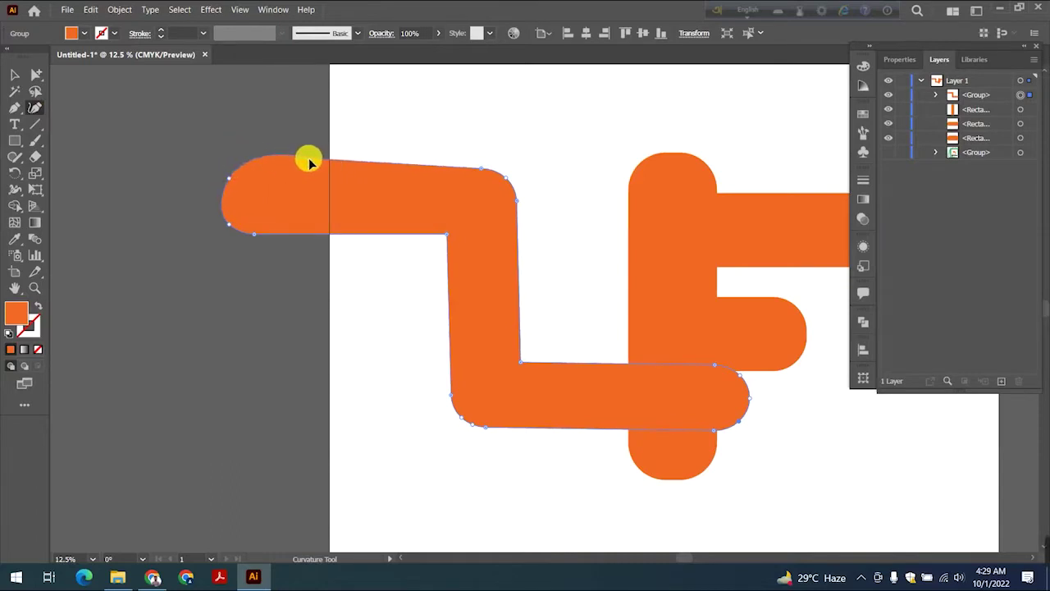
{"action": "left_click_drag", "start_coordinate": [227, 177], "coordinate": [286, 221]}
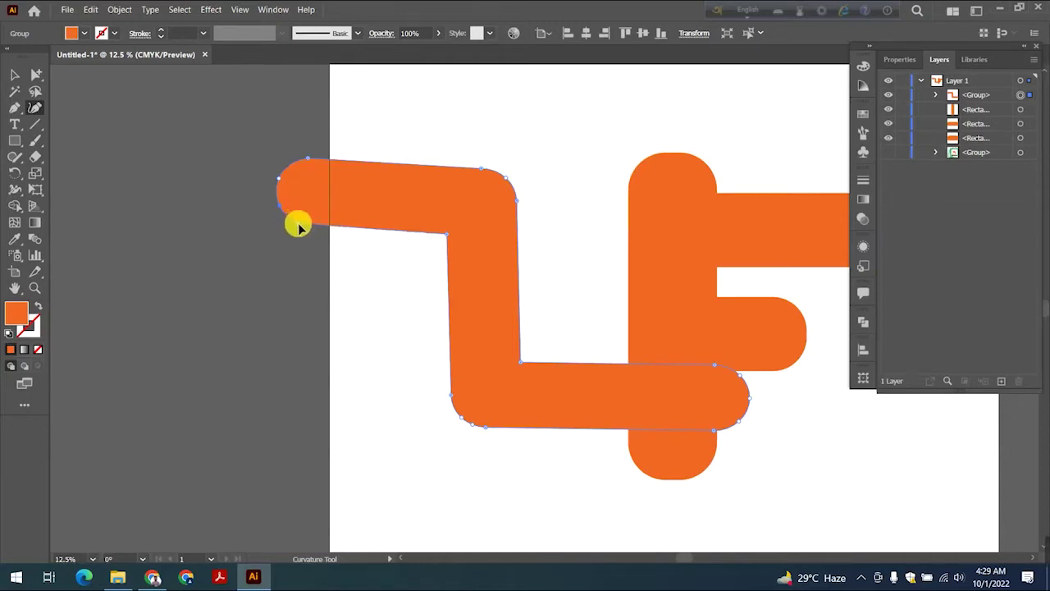
{"action": "left_click", "coordinate": [15, 75]}
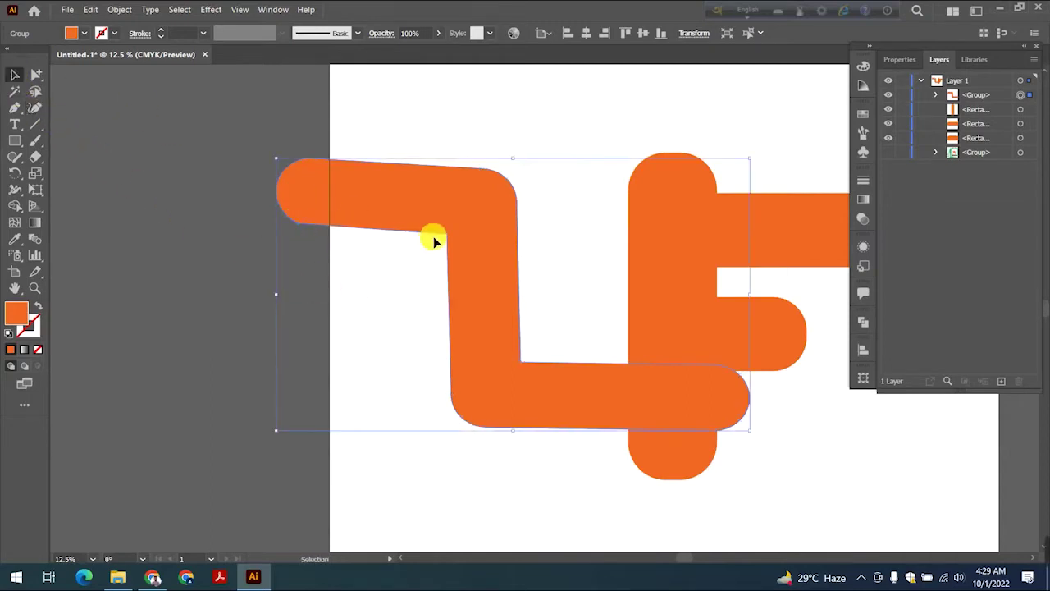
Step: Reposition the stepped shape so its lower arm ends inside the foot of the F's stem
{"action": "left_click_drag", "start_coordinate": [484, 238], "coordinate": [428, 248]}
{"action": "left_click", "coordinate": [347, 147]}
{"action": "left_click_drag", "start_coordinate": [609, 402], "coordinate": [630, 433]}
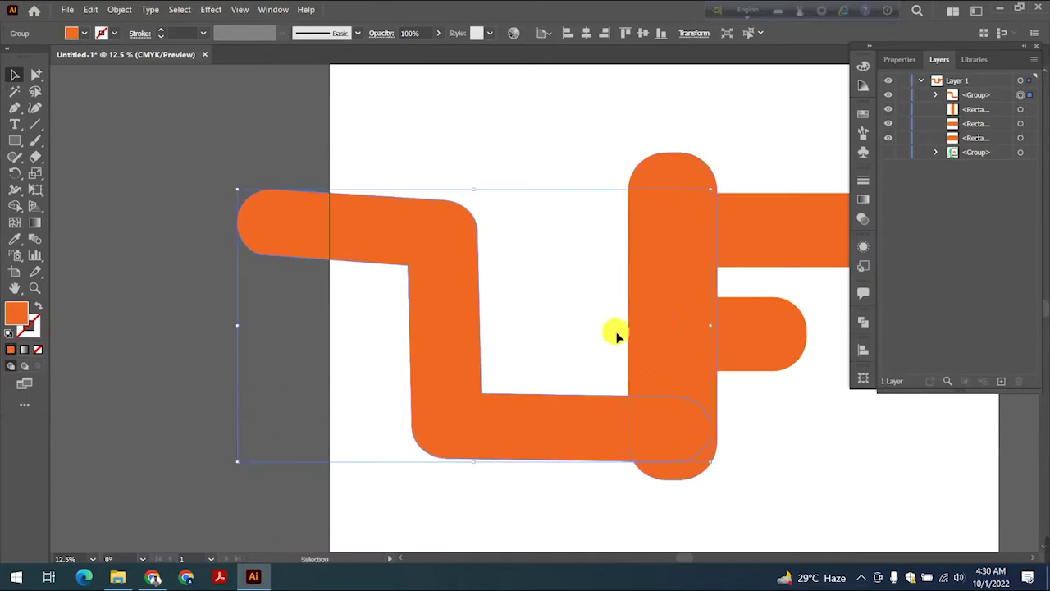
Step: Draw an orange circle about 601 px across and move it onto the underside of the cart's lower arm
{"action": "scroll", "coordinate": [642, 356], "scroll_direction": "down", "scroll_amount": 1}
{"action": "left_click_drag", "start_coordinate": [16, 143], "coordinate": [58, 171]}
{"action": "mouse_move", "coordinate": [353, 133]}
{"action": "left_mouse_down"}
{"action": "mouse_move", "coordinate": [424, 178]}
{"action": "mouse_move", "coordinate": [437, 206]}
{"action": "left_mouse_up"}
{"action": "left_click", "coordinate": [13, 72]}
{"action": "left_click_drag", "start_coordinate": [404, 171], "coordinate": [510, 450]}
Step: Scale the wheel circle down to about 436 px across
{"action": "left_click", "coordinate": [510, 491]}
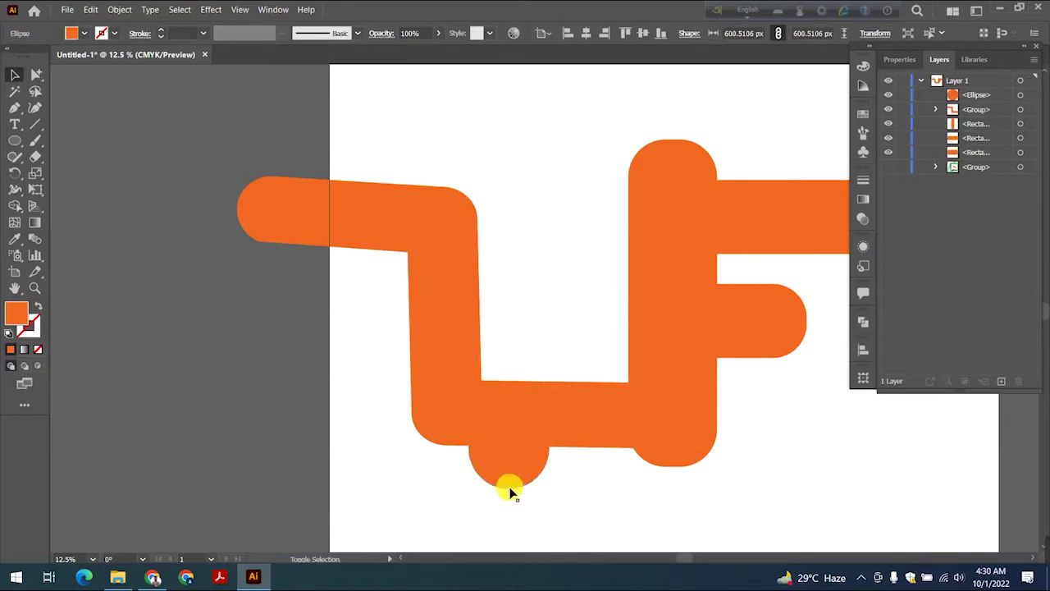
{"action": "left_click", "coordinate": [515, 471]}
{"action": "left_click_drag", "start_coordinate": [510, 491], "coordinate": [514, 472]}
Step: Place a copy of the wheel beside it and align the pair level under the cart's lower arm
{"action": "left_click_drag", "start_coordinate": [508, 439], "coordinate": [489, 465]}
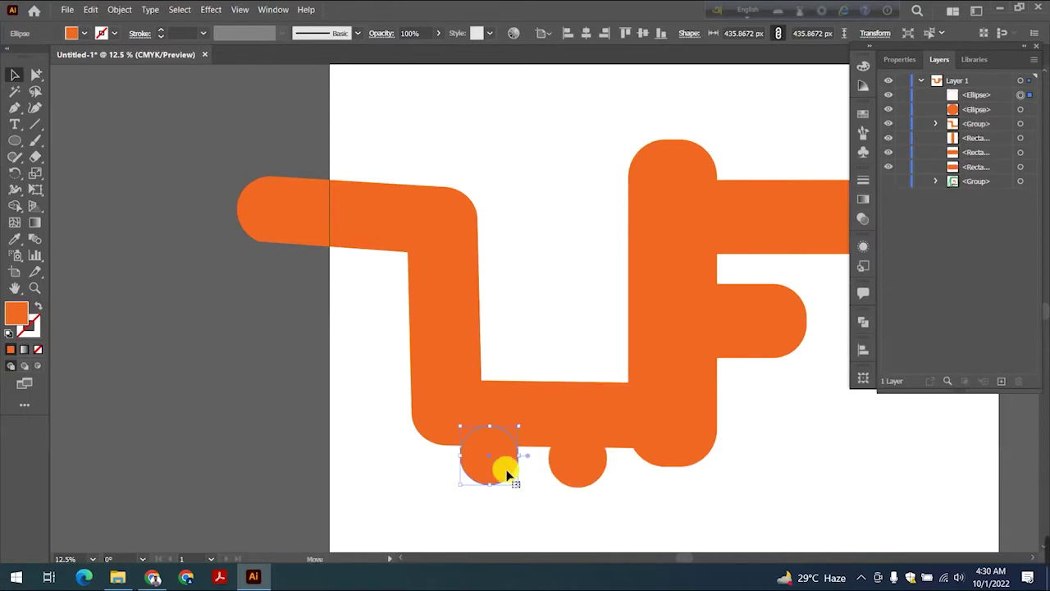
{"action": "left_click", "coordinate": [572, 469], "text": "shift"}
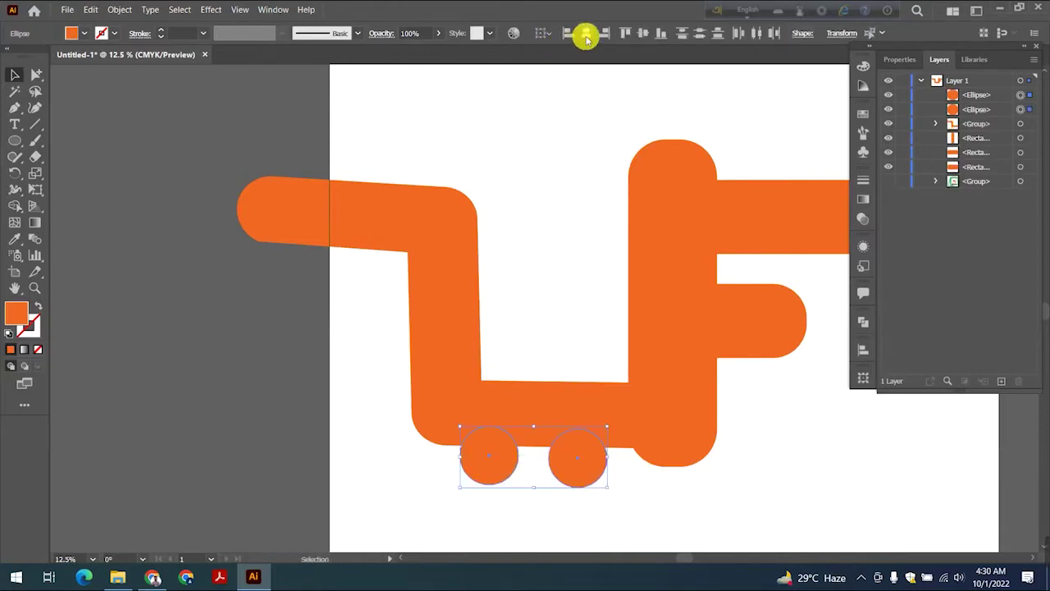
{"action": "left_click_drag", "start_coordinate": [576, 449], "coordinate": [575, 447]}
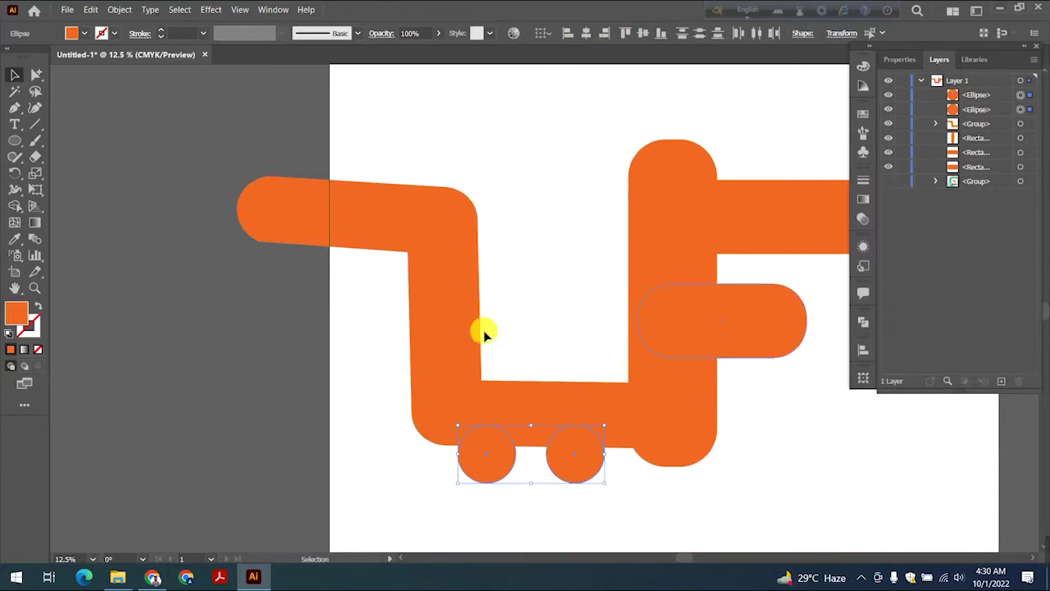
Step: Try to divide the cart's stepped shape and the two wheel circles with Pathfinder
{"action": "left_click", "coordinate": [484, 443], "text": "shift"}
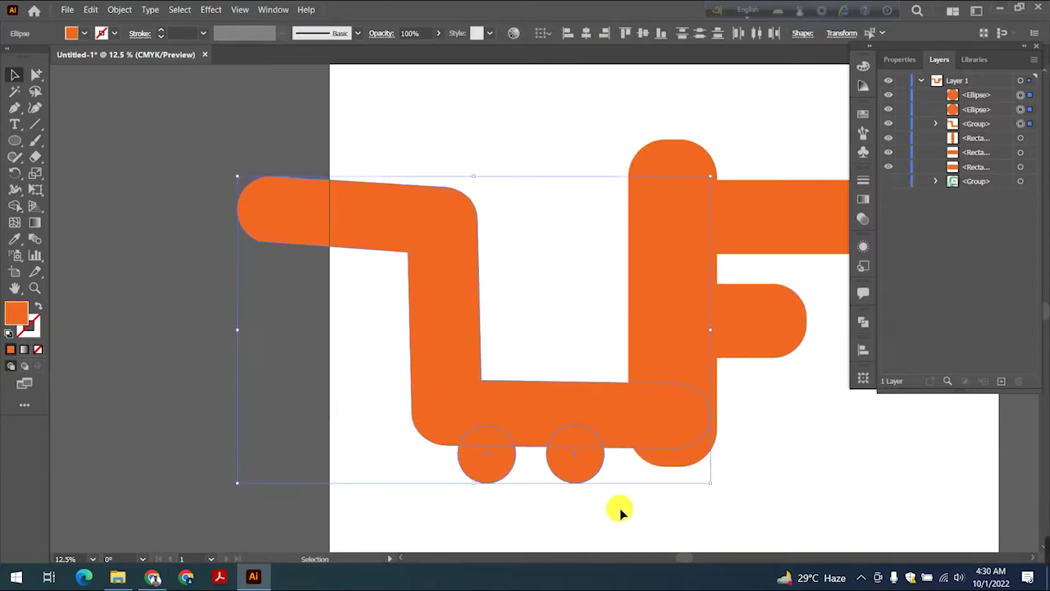
{"action": "left_click", "coordinate": [120, 12]}
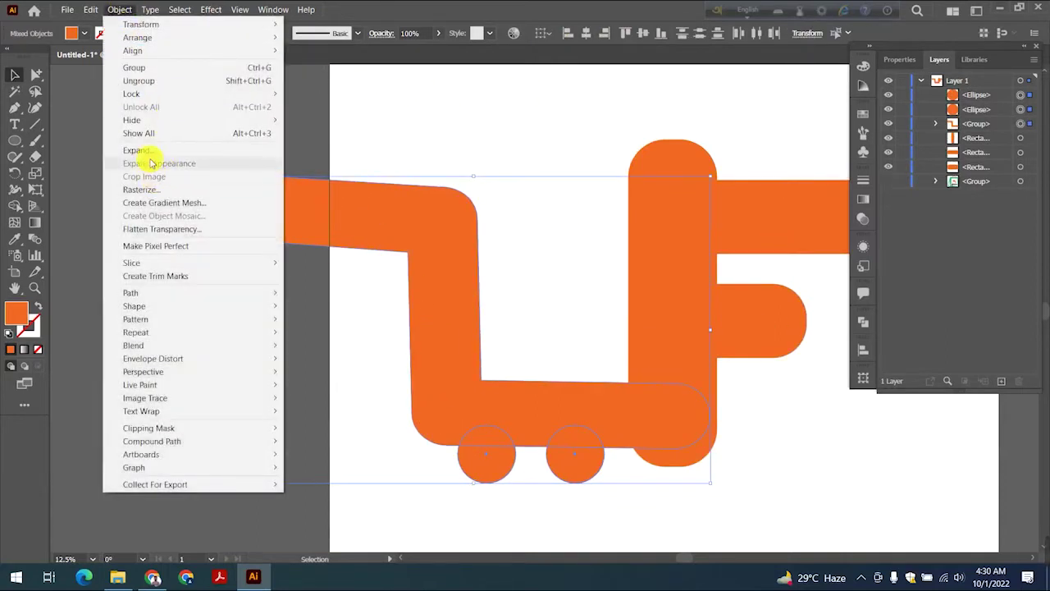
{"action": "left_click", "coordinate": [150, 150]}
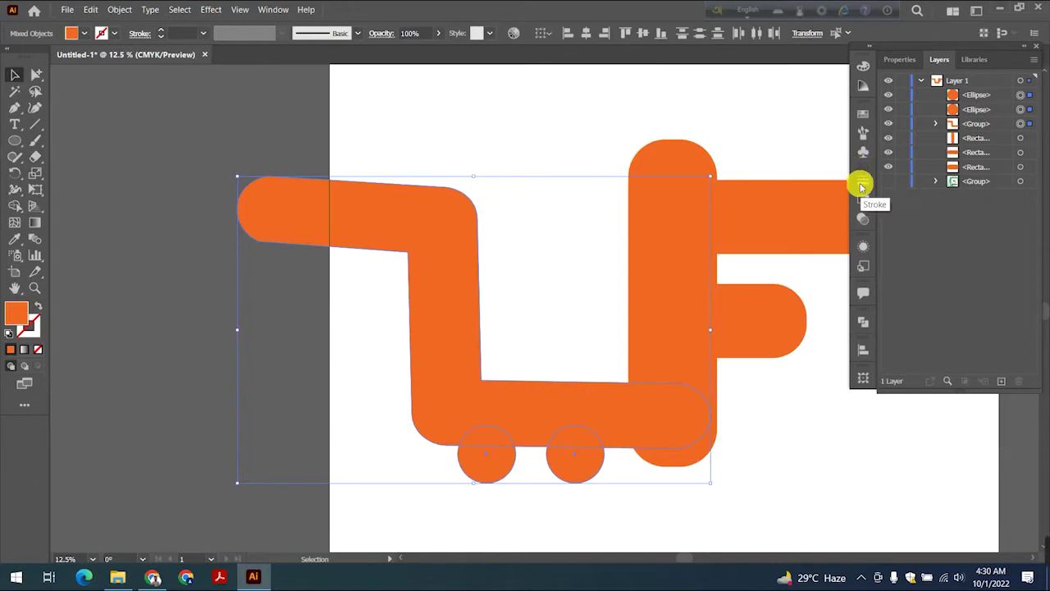
{"action": "left_click", "coordinate": [862, 322]}
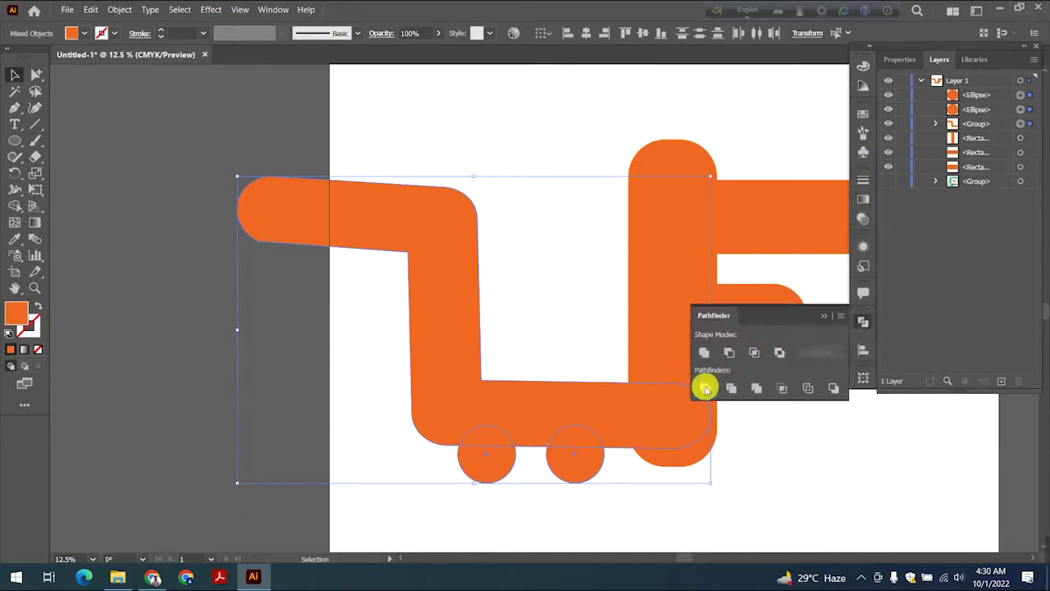
{"action": "left_click", "coordinate": [705, 389]}
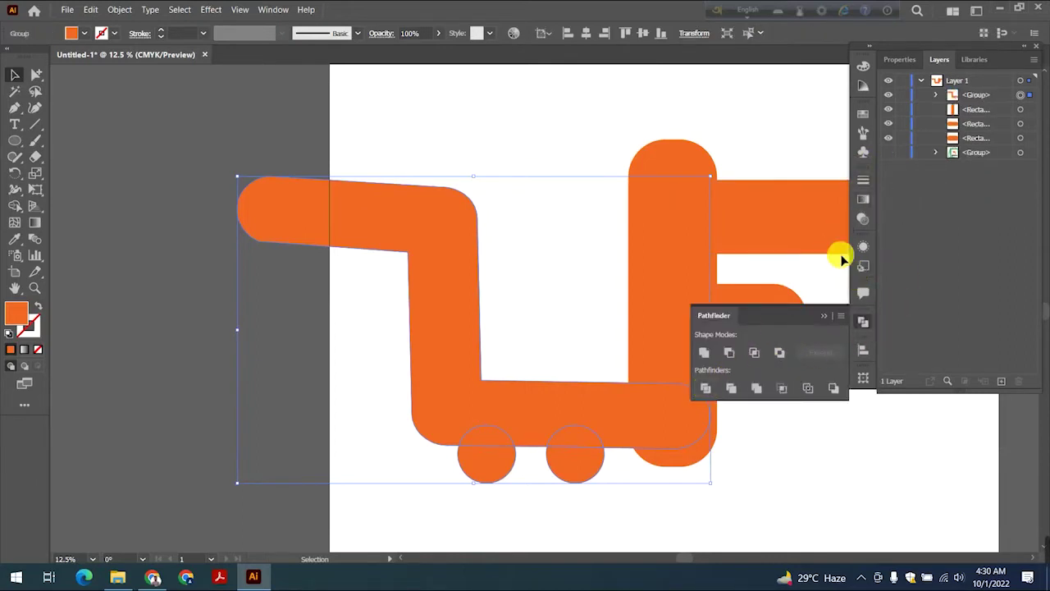
{"action": "scroll", "coordinate": [762, 187], "scroll_direction": "right", "scroll_amount": 5}
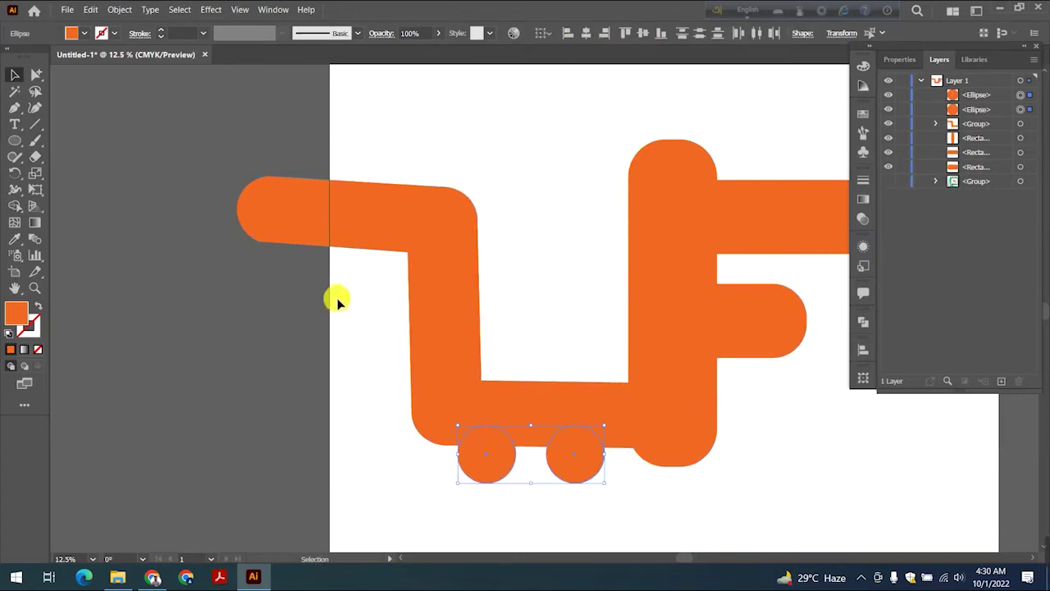
Step: Apply Pathfinder Divide to the stepped cart shape together with both overlapping wheel circles, and deselect the result
{"action": "left_click_drag", "start_coordinate": [572, 504], "coordinate": [610, 511]}
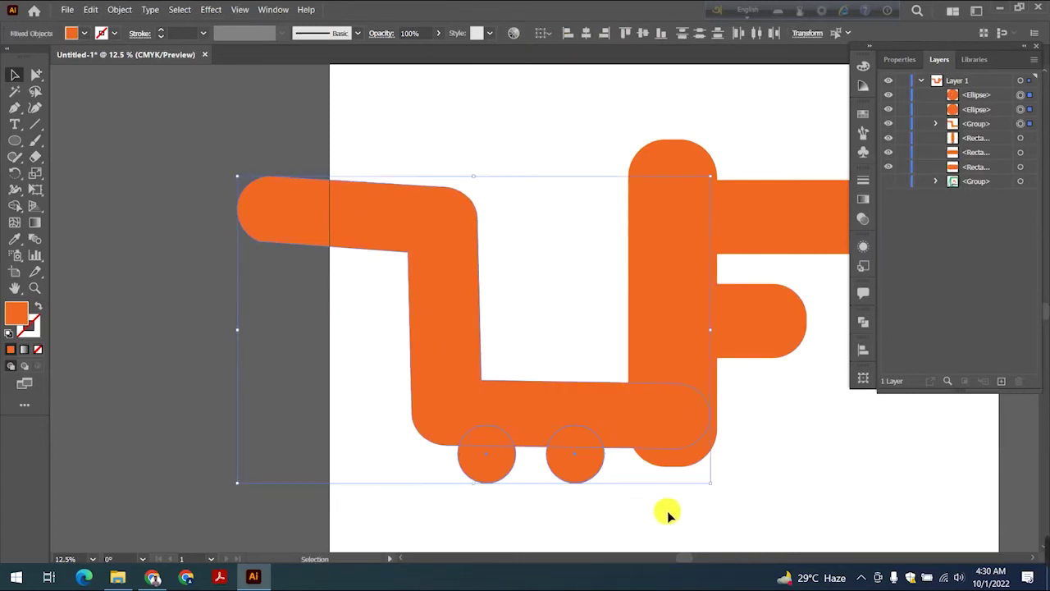
{"action": "left_click", "coordinate": [131, 11]}
{"action": "left_click", "coordinate": [144, 148]}
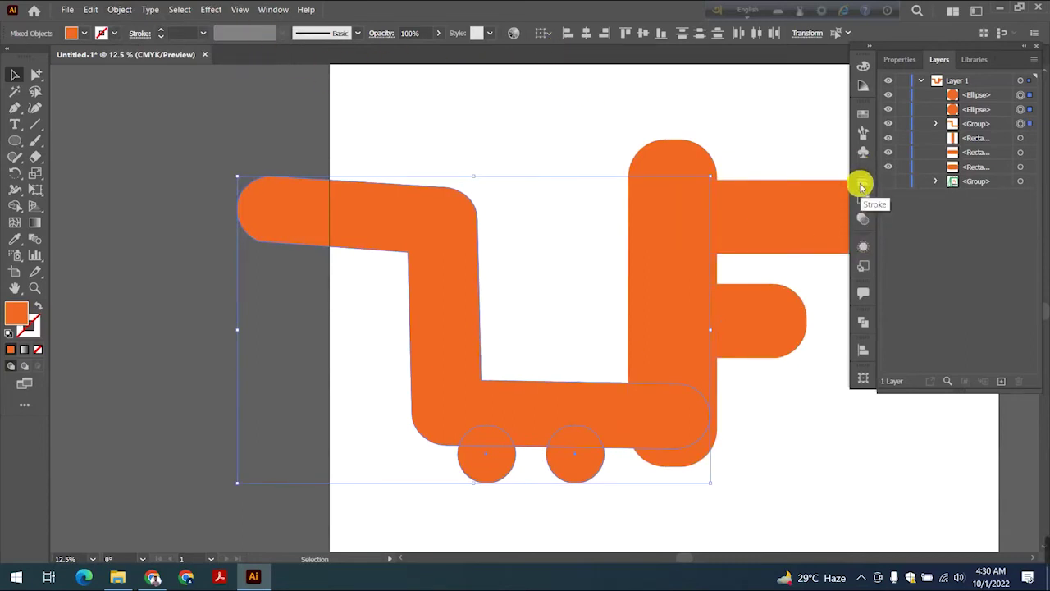
{"action": "left_click", "coordinate": [863, 320]}
{"action": "left_click", "coordinate": [705, 388]}
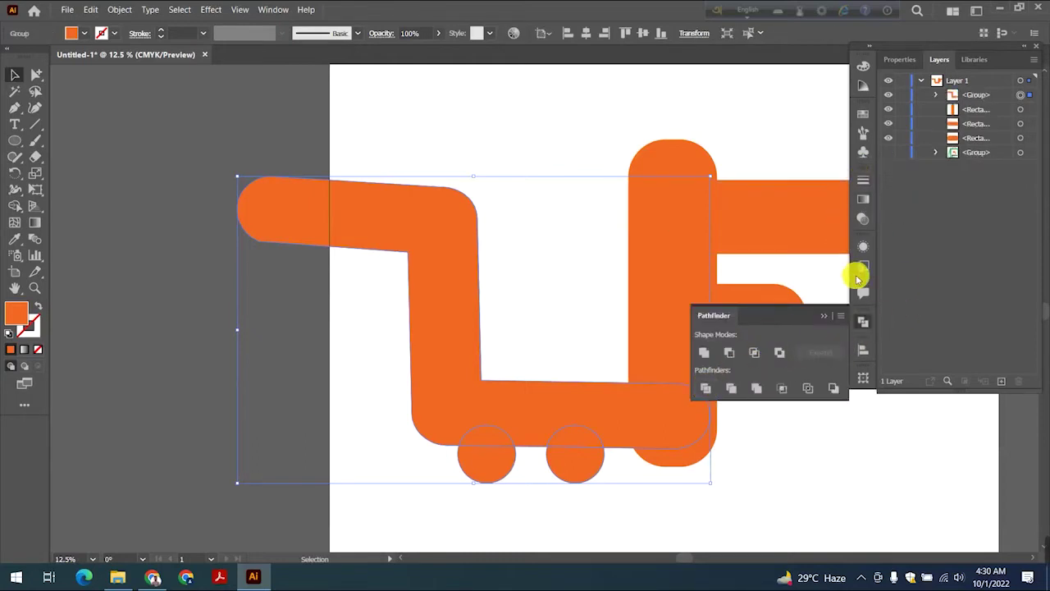
{"action": "scroll", "coordinate": [816, 230], "scroll_direction": "right", "scroll_amount": 5}
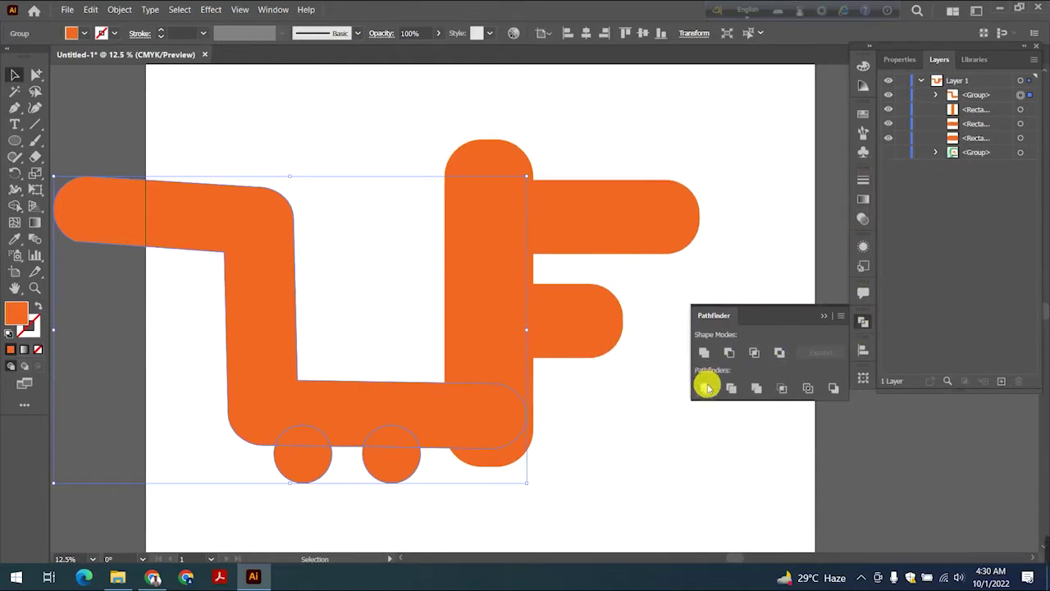
{"action": "left_click", "coordinate": [824, 315]}
{"action": "left_click", "coordinate": [613, 417]}
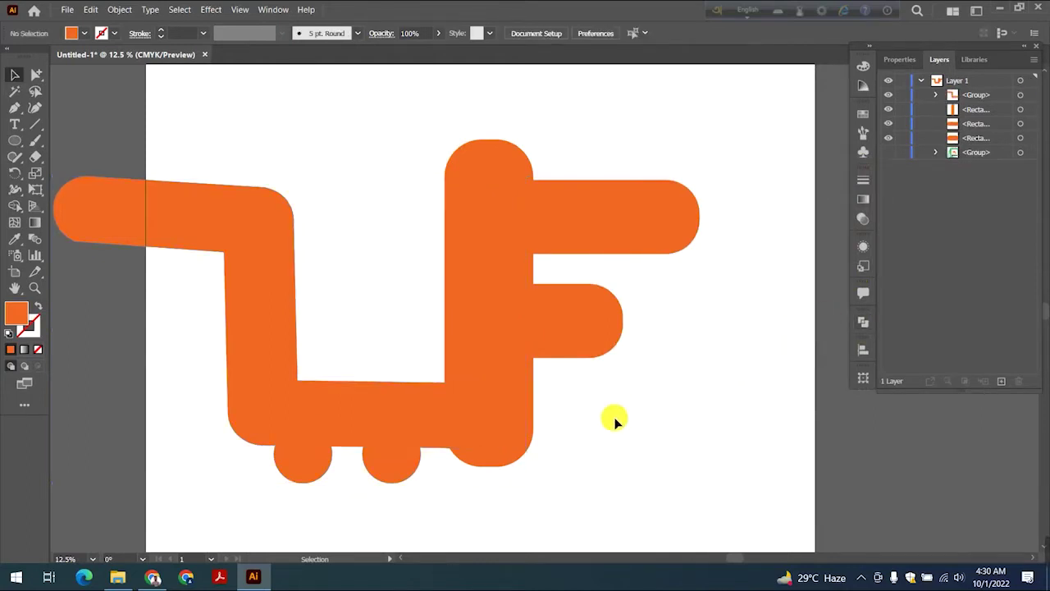
Step: Ungroup the divided cart and wheel pieces into separate paths
{"action": "right_click", "coordinate": [408, 445]}
{"action": "left_click", "coordinate": [118, 9]}
{"action": "left_click", "coordinate": [118, 9]}
{"action": "left_click", "coordinate": [348, 316]}
{"action": "left_click", "coordinate": [300, 399]}
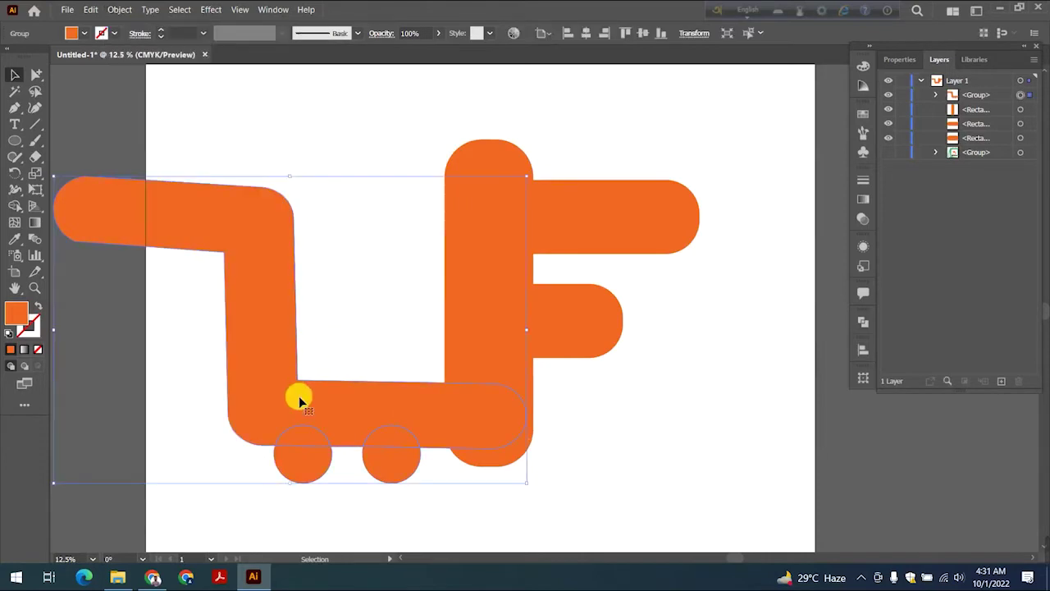
{"action": "right_click", "coordinate": [300, 397]}
{"action": "left_click", "coordinate": [341, 291]}
{"action": "left_click", "coordinate": [339, 173]}
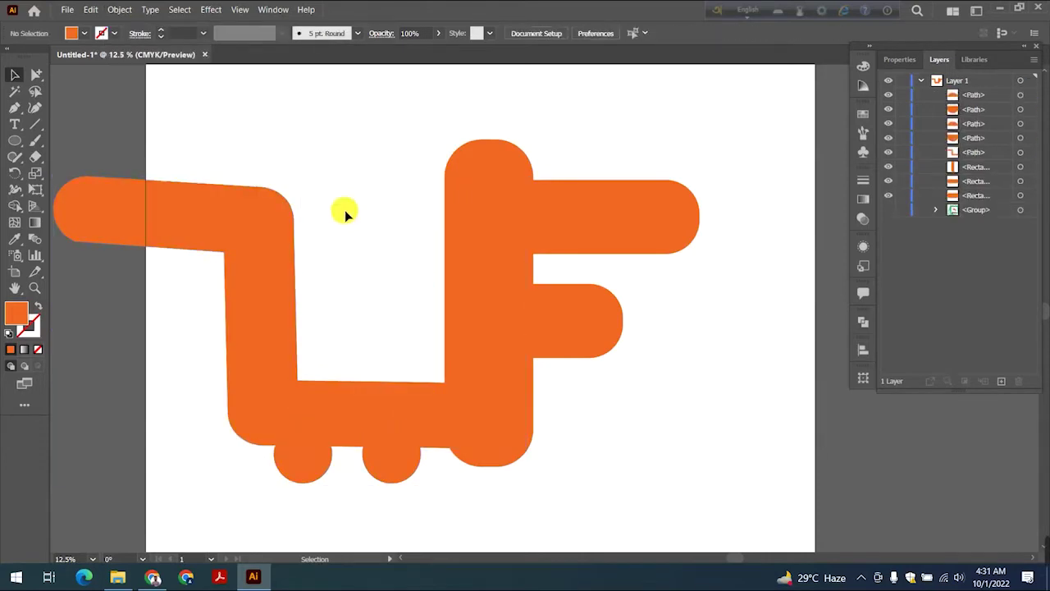
Step: Select the upper and lower pieces of both wheels and nudge them slightly down, opening a white gap beneath the cart's lower arm
{"action": "left_click", "coordinate": [298, 464]}
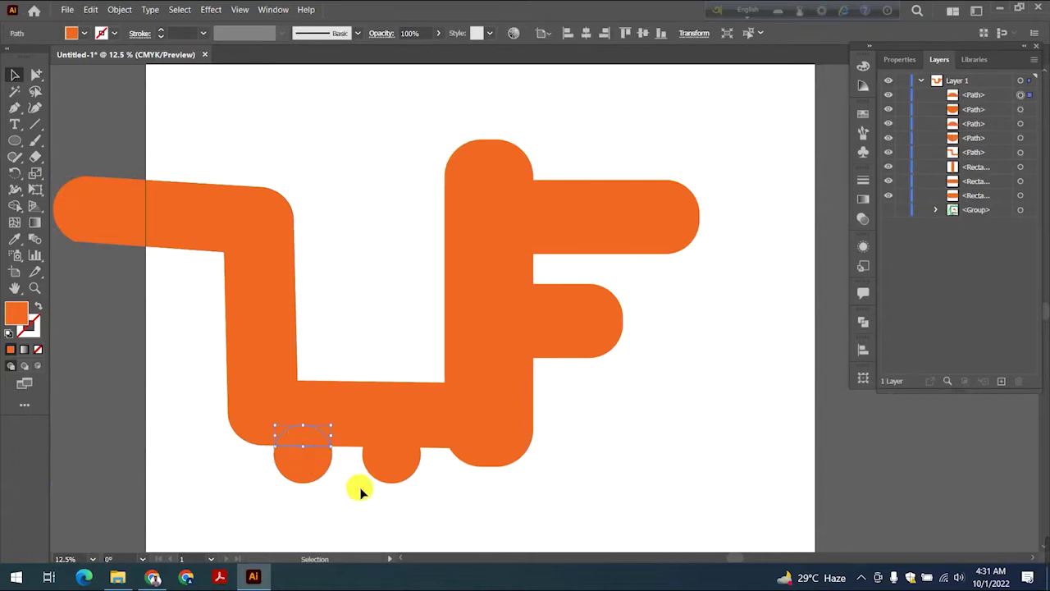
{"action": "left_click", "coordinate": [338, 510]}
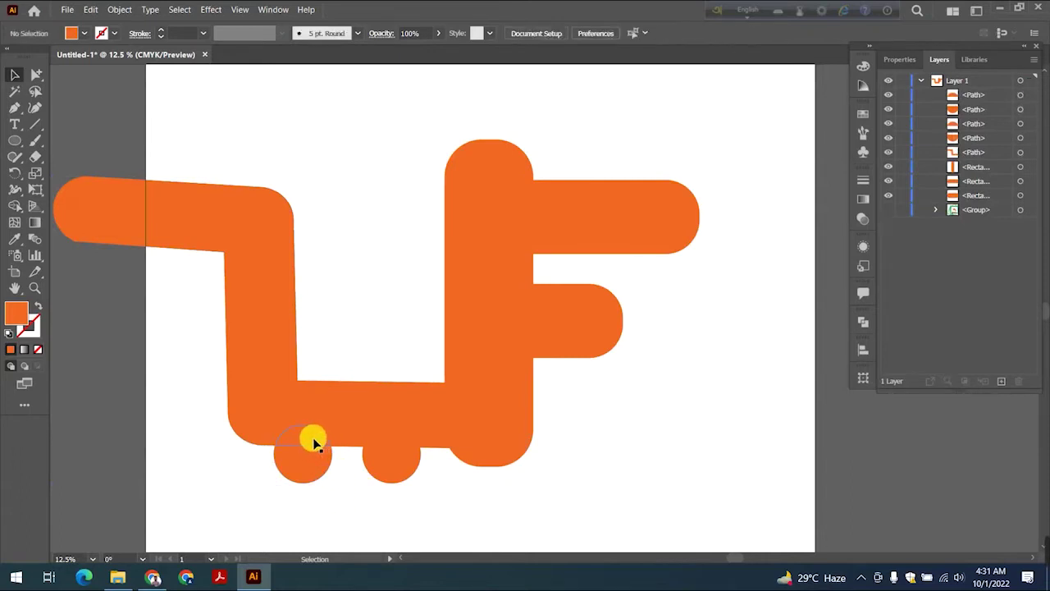
{"action": "left_click", "coordinate": [311, 448], "text": "shift"}
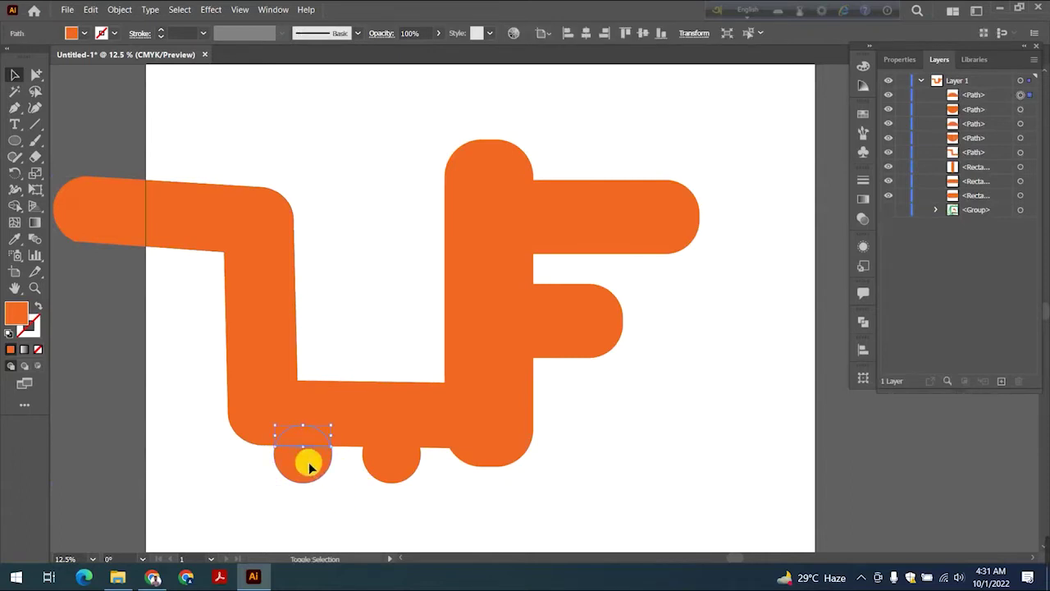
{"action": "left_click", "coordinate": [390, 465], "text": "shift"}
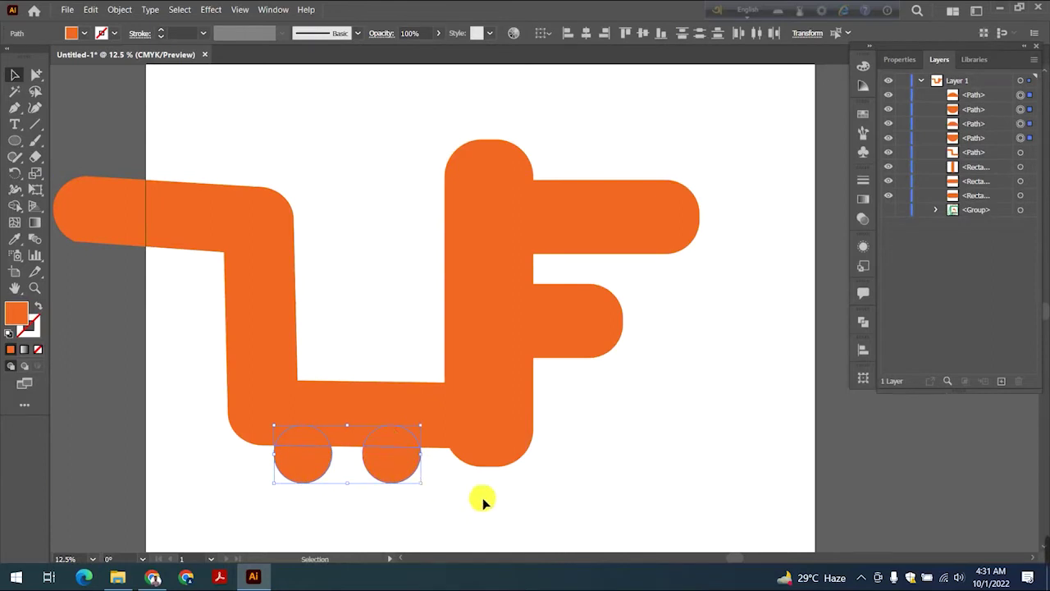
{"action": "key", "text": "Down"}
{"action": "key", "text": "Down"}
{"action": "key", "text": "Down"}
{"action": "key", "text": "Down"}
{"action": "key", "text": "Down"}
{"action": "key", "text": "Down"}
{"action": "key", "text": "Down"}
{"action": "key", "text": "Down"}
{"action": "key", "text": "Down"}
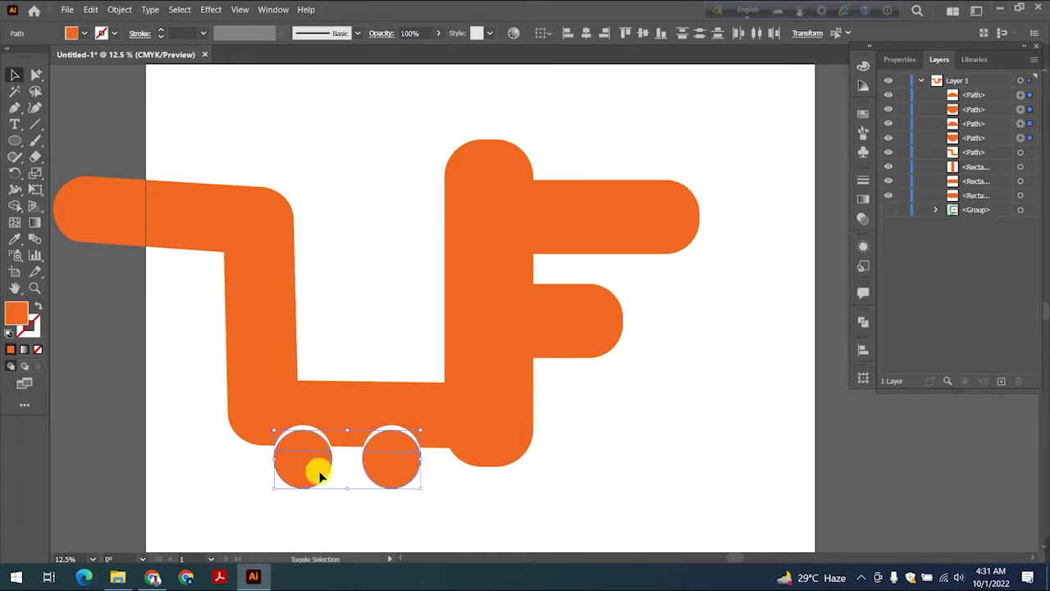
Step: Scale both wheels down slightly and center each one under its round cutout in the cart's lower arm
{"action": "left_click_drag", "start_coordinate": [355, 491], "coordinate": [355, 486]}
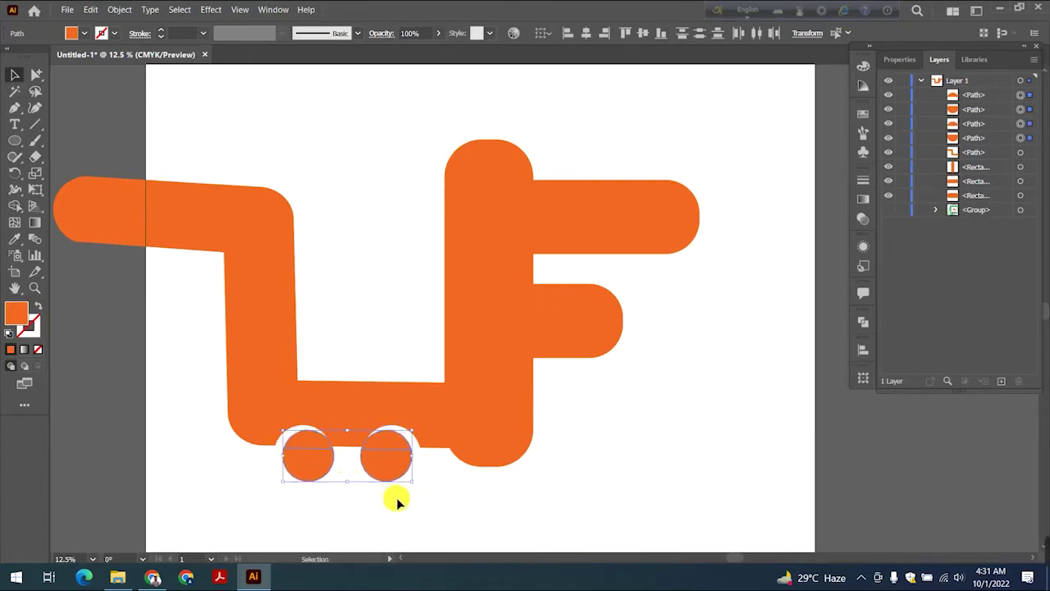
{"action": "left_click_drag", "start_coordinate": [312, 468], "coordinate": [310, 467]}
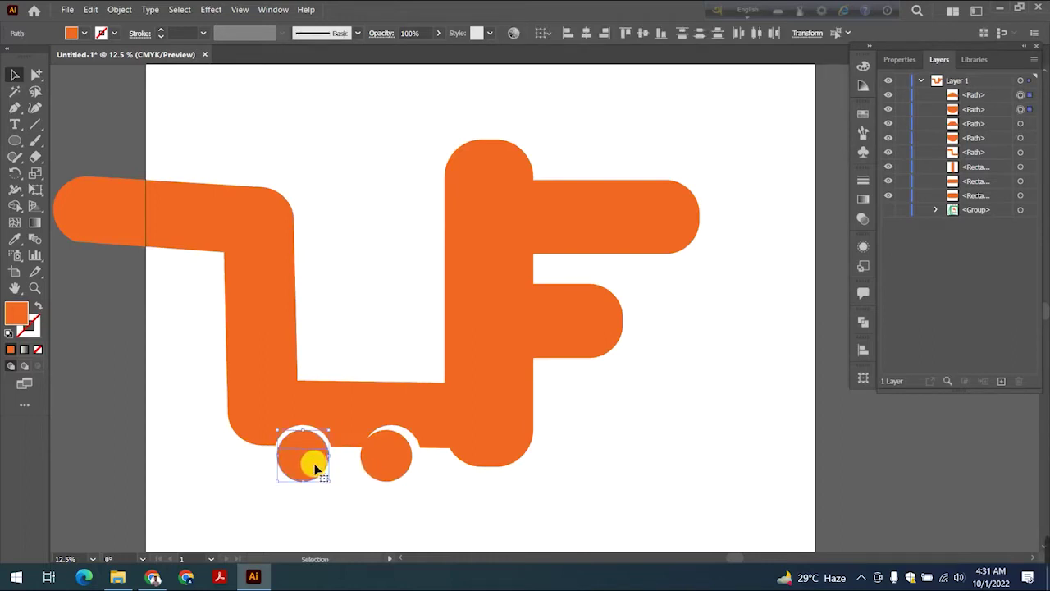
{"action": "left_click", "coordinate": [384, 493]}
{"action": "left_click_drag", "start_coordinate": [400, 451], "coordinate": [395, 451]}
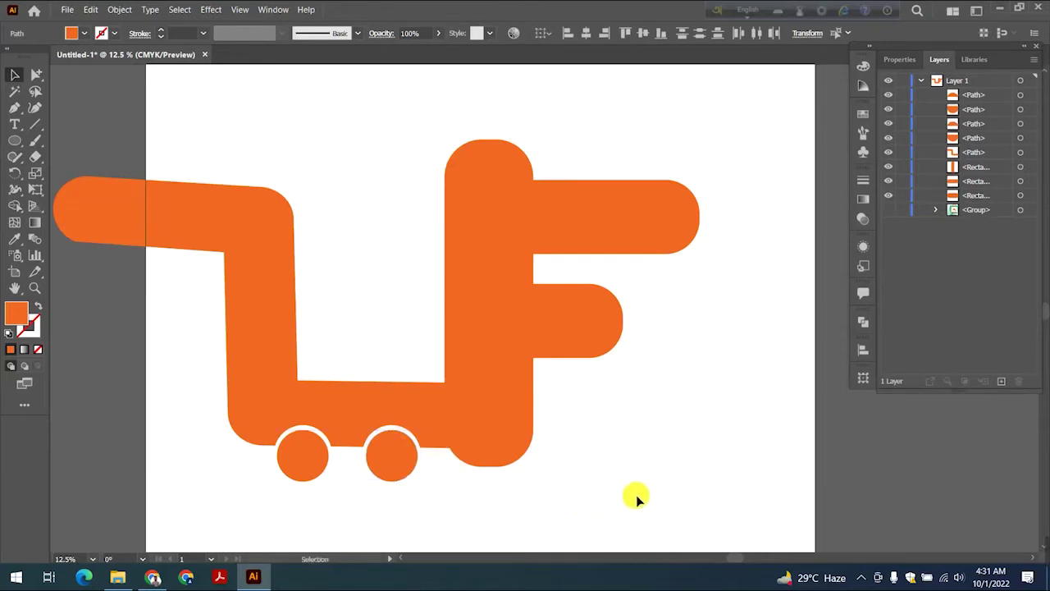
{"action": "left_click", "coordinate": [637, 498]}
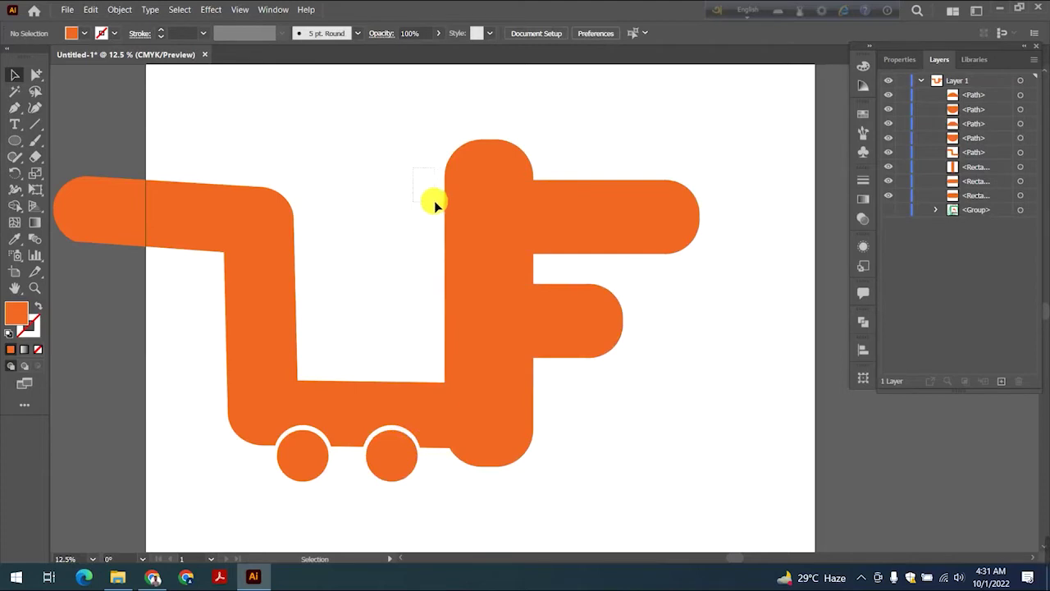
Step: Unite the stepped cart shape with the F's stem and two arms using Pathfinder Unite
{"action": "key", "text": "ctrl+a"}
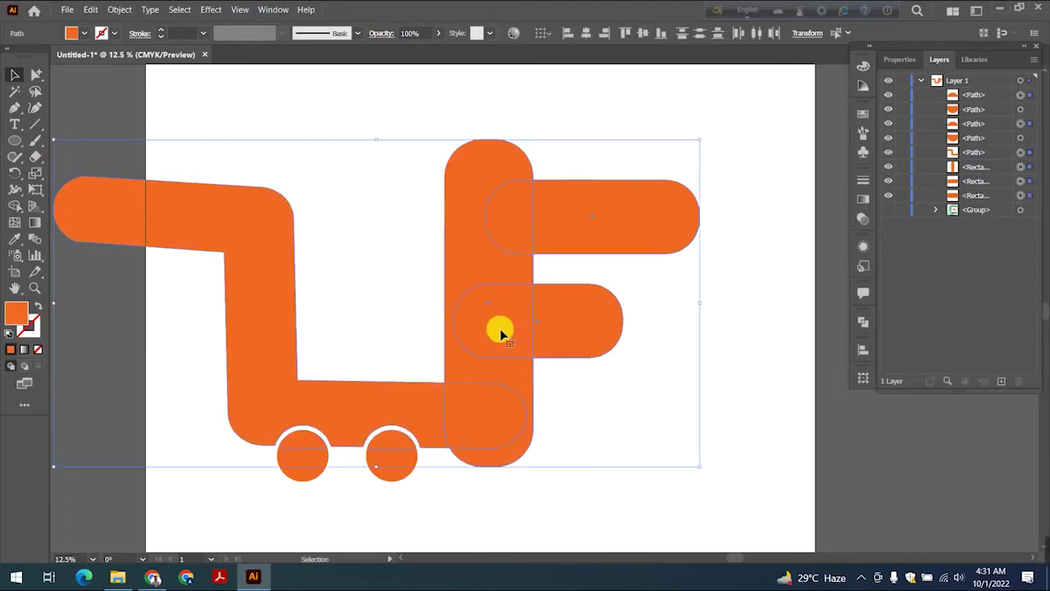
{"action": "right_click", "coordinate": [488, 274]}
{"action": "left_click", "coordinate": [130, 10]}
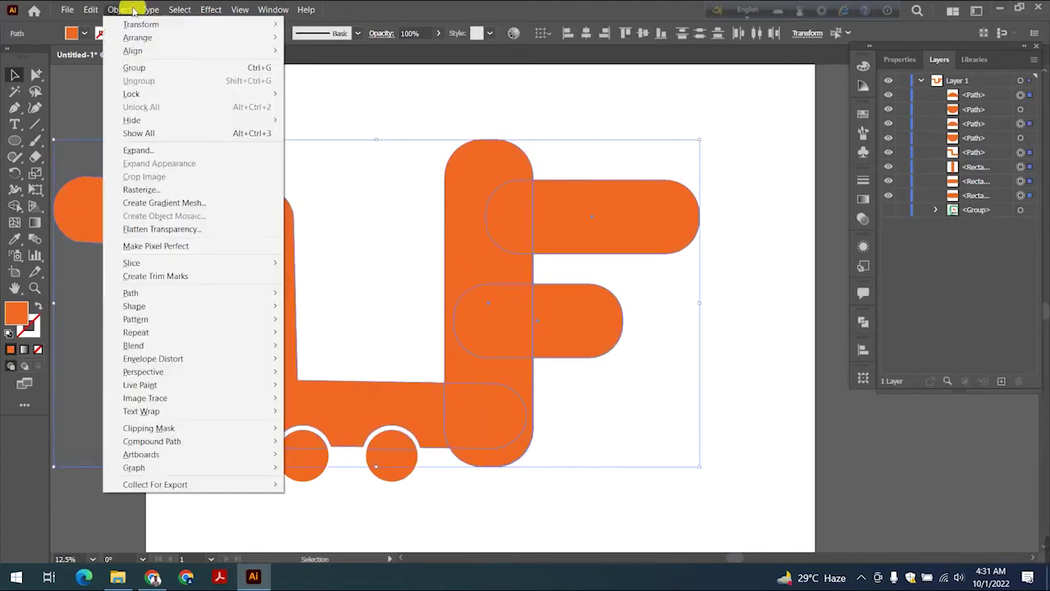
{"action": "left_click", "coordinate": [150, 150]}
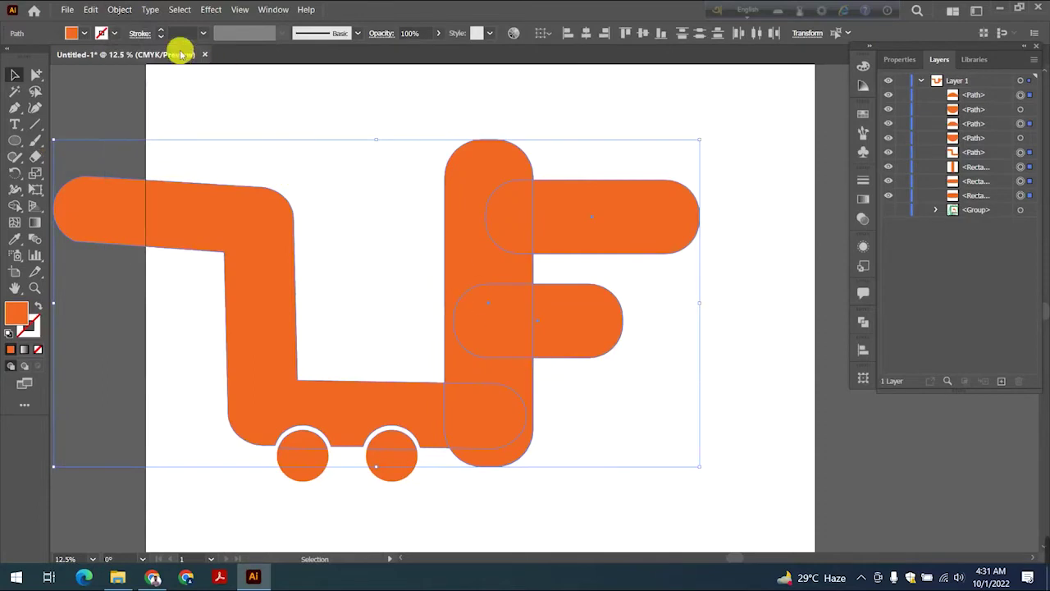
{"action": "left_click", "coordinate": [121, 9]}
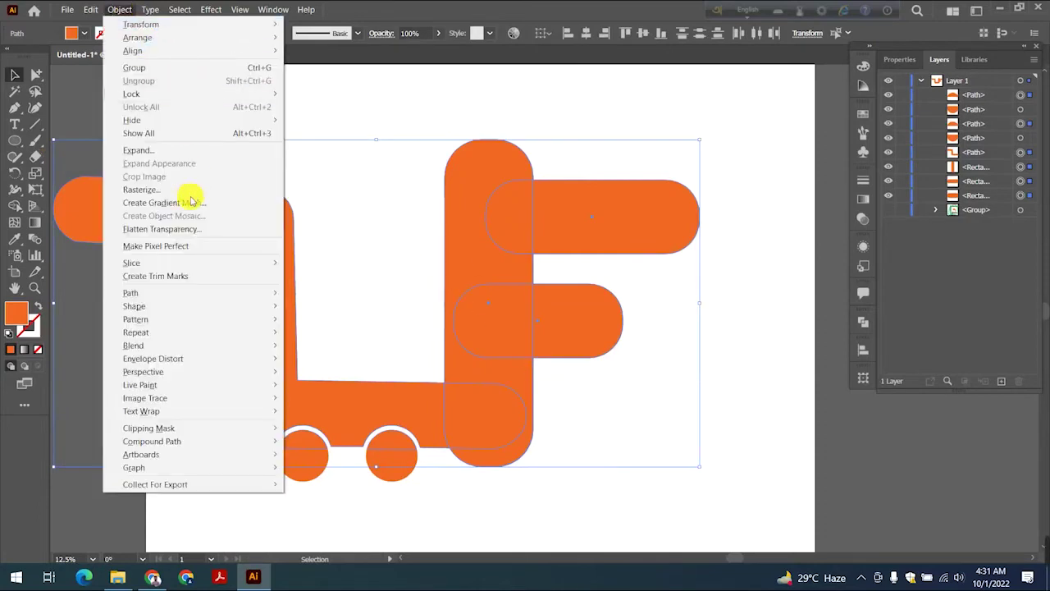
{"action": "left_click", "coordinate": [150, 145]}
{"action": "left_click", "coordinate": [863, 320]}
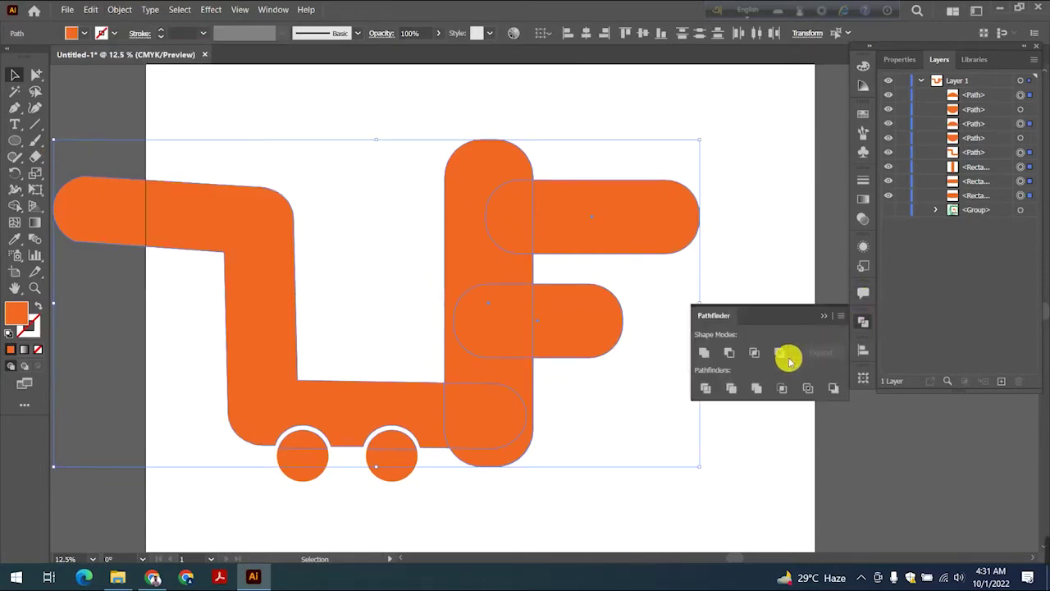
{"action": "left_click", "coordinate": [705, 352]}
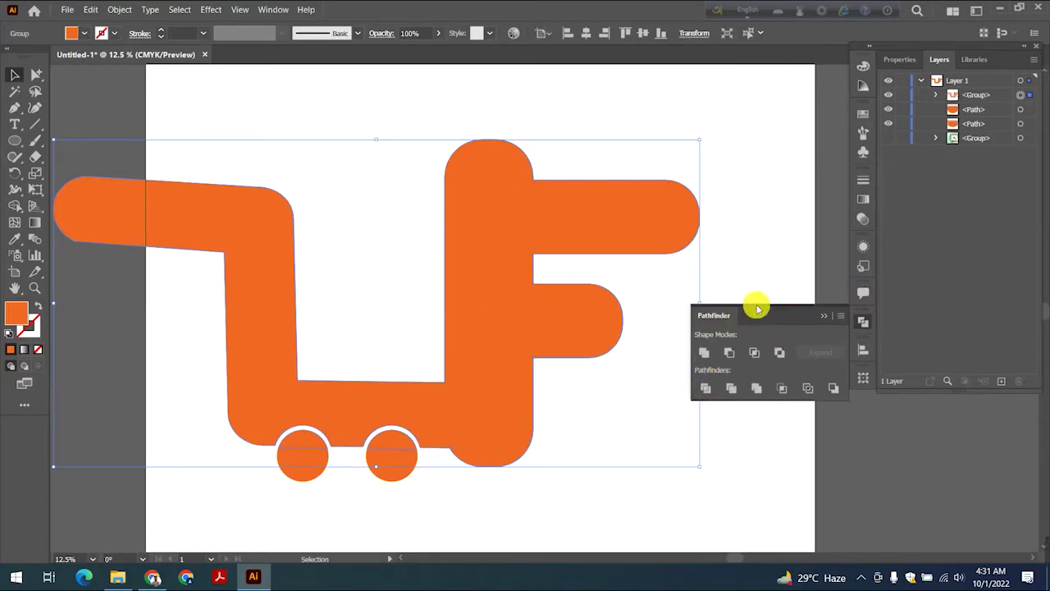
{"action": "left_click", "coordinate": [824, 315]}
{"action": "left_click", "coordinate": [725, 306]}
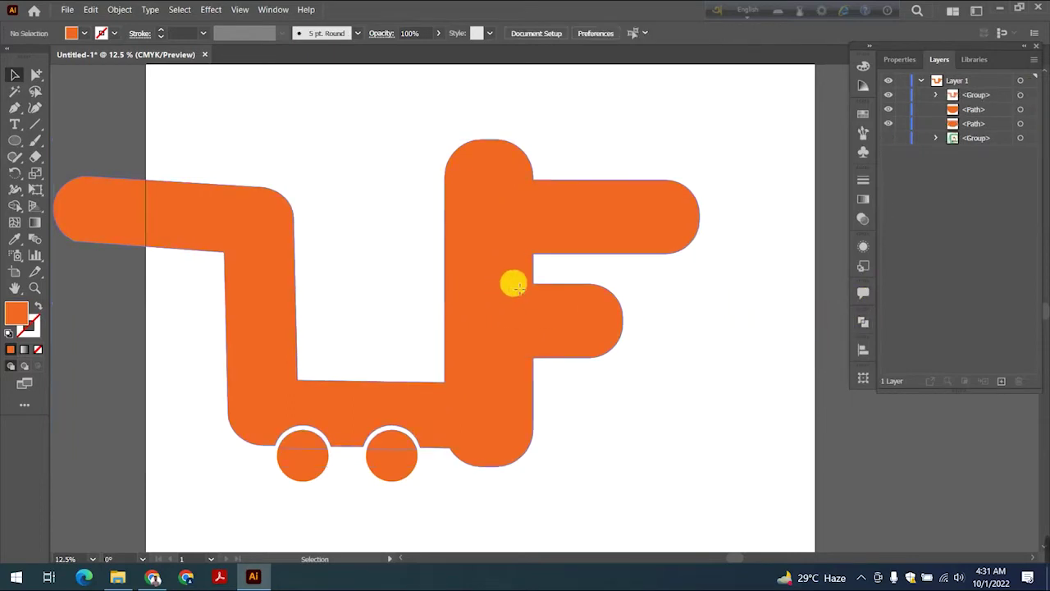
{"action": "left_click_drag", "start_coordinate": [513, 285], "coordinate": [516, 285]}
{"action": "mouse_move", "coordinate": [1037, 554]}
{"action": "left_click", "coordinate": [644, 399]}
{"action": "mouse_move", "coordinate": [511, 368]}
{"action": "left_mouse_down"}
{"action": "mouse_move", "coordinate": [520, 356]}
{"action": "mouse_move", "coordinate": [506, 347]}
{"action": "mouse_move", "coordinate": [506, 361]}
{"action": "left_mouse_up"}
{"action": "left_click", "coordinate": [755, 402]}
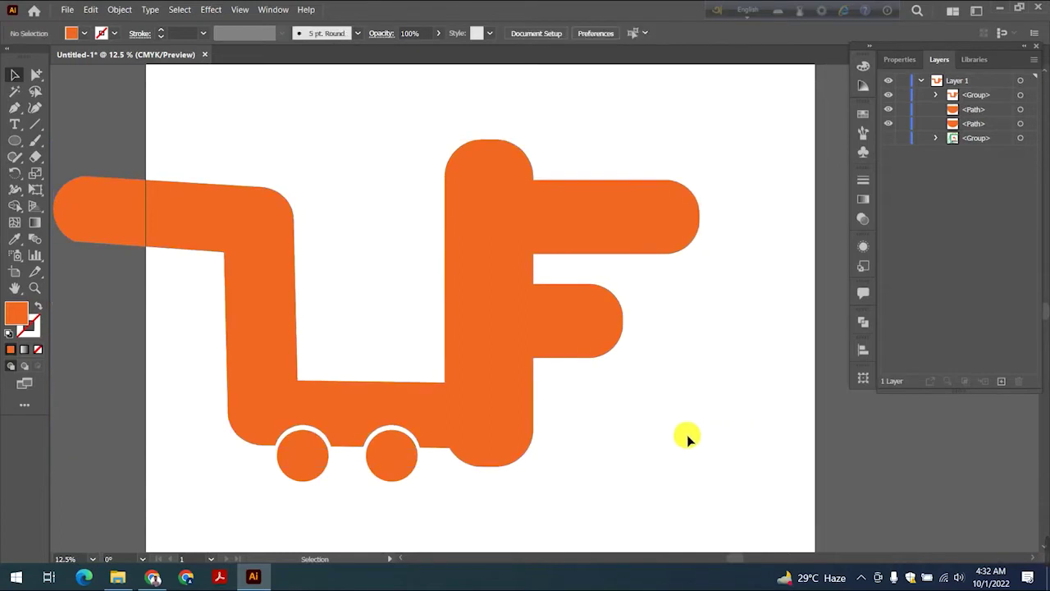
Step: Group the cart body and wheels, scale the logo down and place it fully inside the upper part of the artboard
{"action": "key", "text": "ctrl+a"}
{"action": "right_click", "coordinate": [491, 312]}
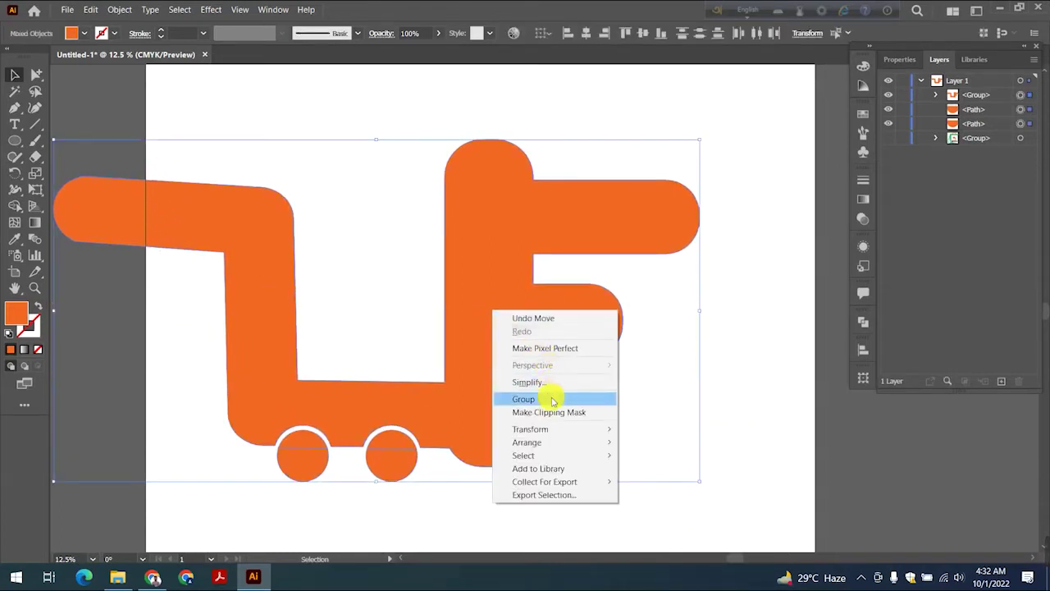
{"action": "left_click", "coordinate": [553, 399]}
{"action": "left_click_drag", "start_coordinate": [518, 329], "coordinate": [606, 328]}
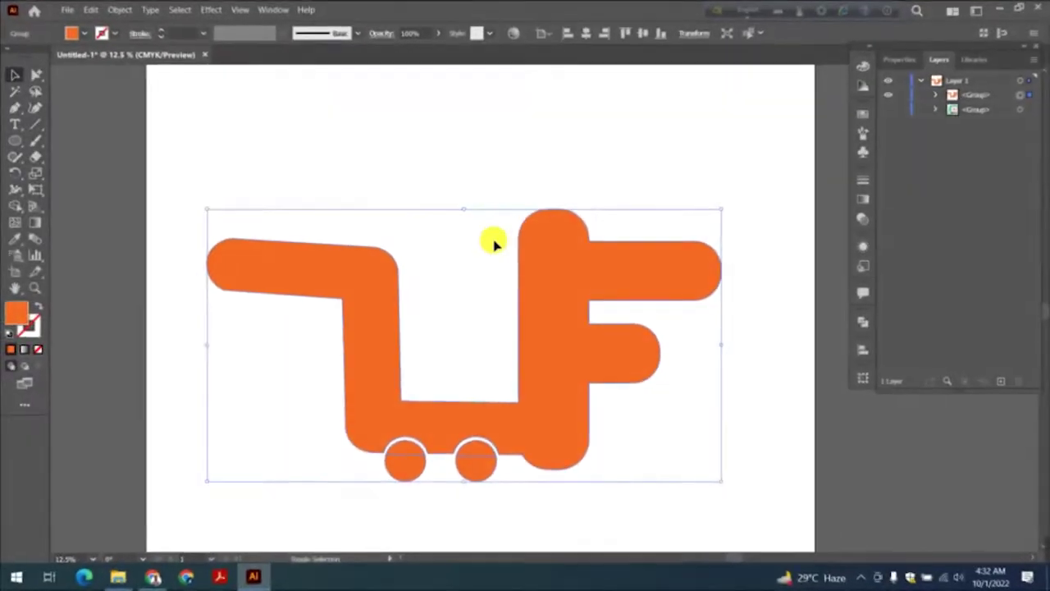
Step: Add a line of text starting with "cart yo" below the cart's wheels
{"action": "left_click", "coordinate": [13, 125]}
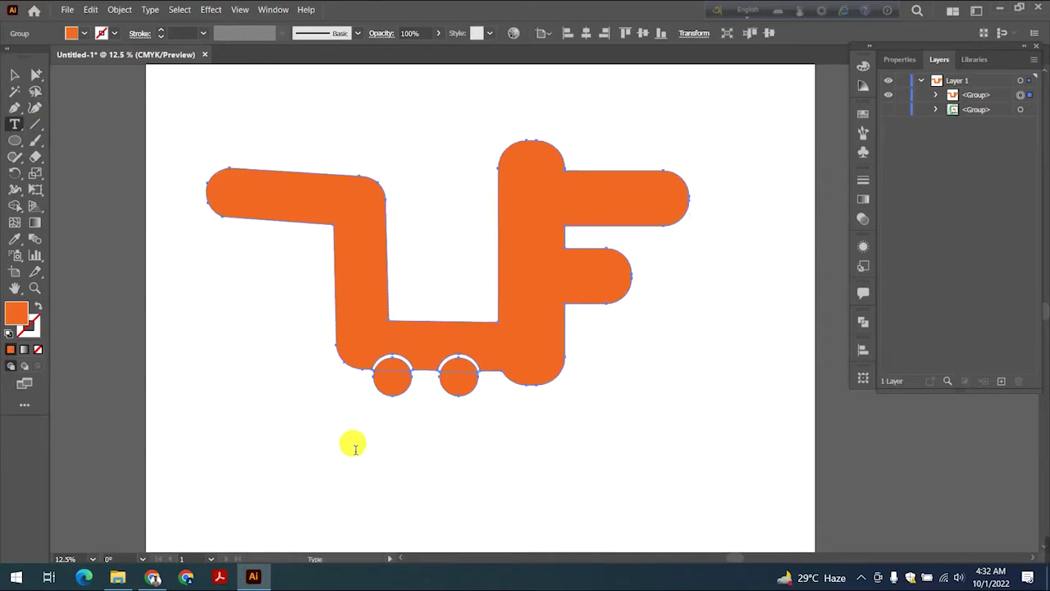
{"action": "left_click", "coordinate": [353, 447]}
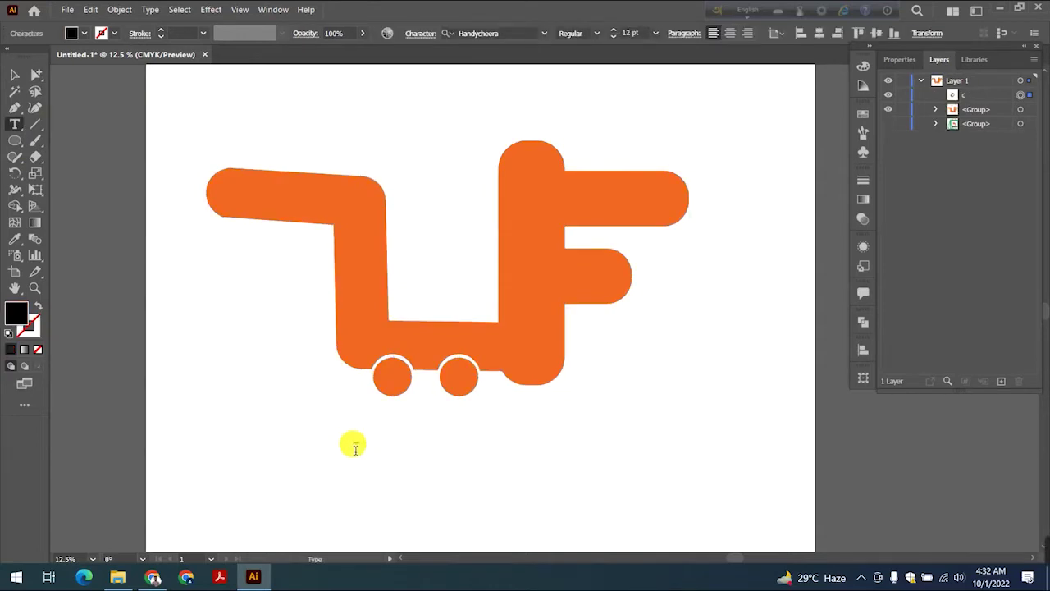
{"action": "left_click", "coordinate": [13, 74]}
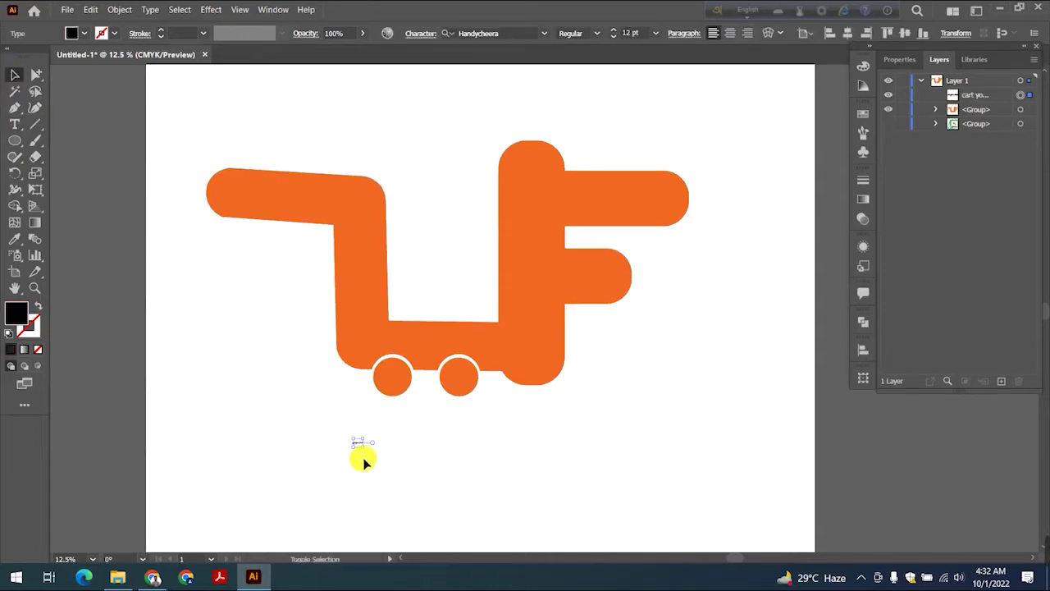
Step: Enlarge the "cart your choice" tagline to span beneath the cart and add a large text line "eCOM fbUSINESS" above it
{"action": "left_click_drag", "start_coordinate": [412, 475], "coordinate": [621, 433]}
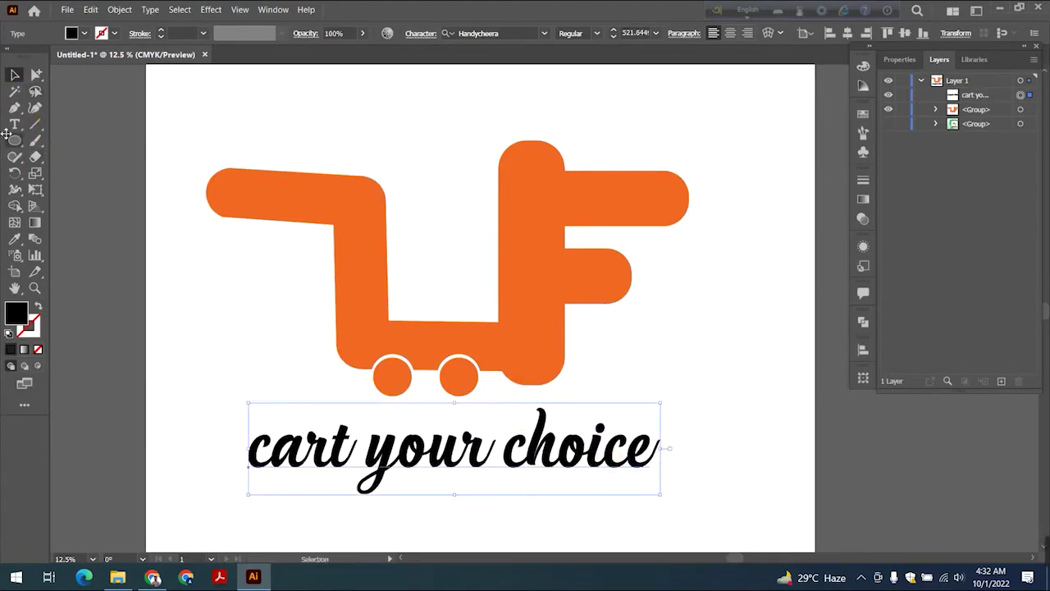
{"action": "left_click", "coordinate": [14, 124]}
{"action": "left_click", "coordinate": [245, 131]}
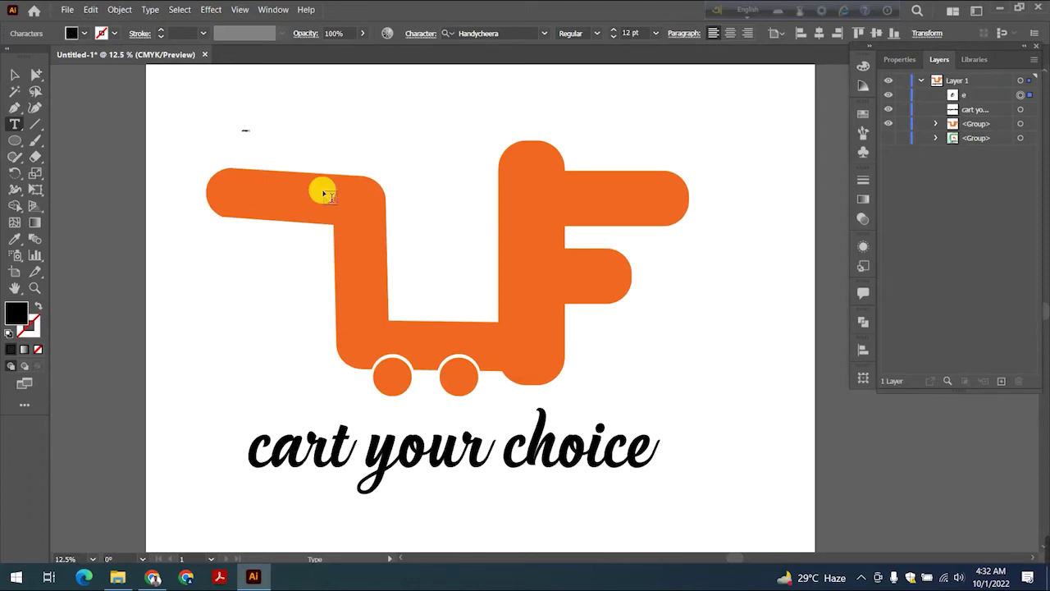
{"action": "left_click", "coordinate": [18, 74]}
{"action": "left_click_drag", "start_coordinate": [255, 133], "coordinate": [447, 206]}
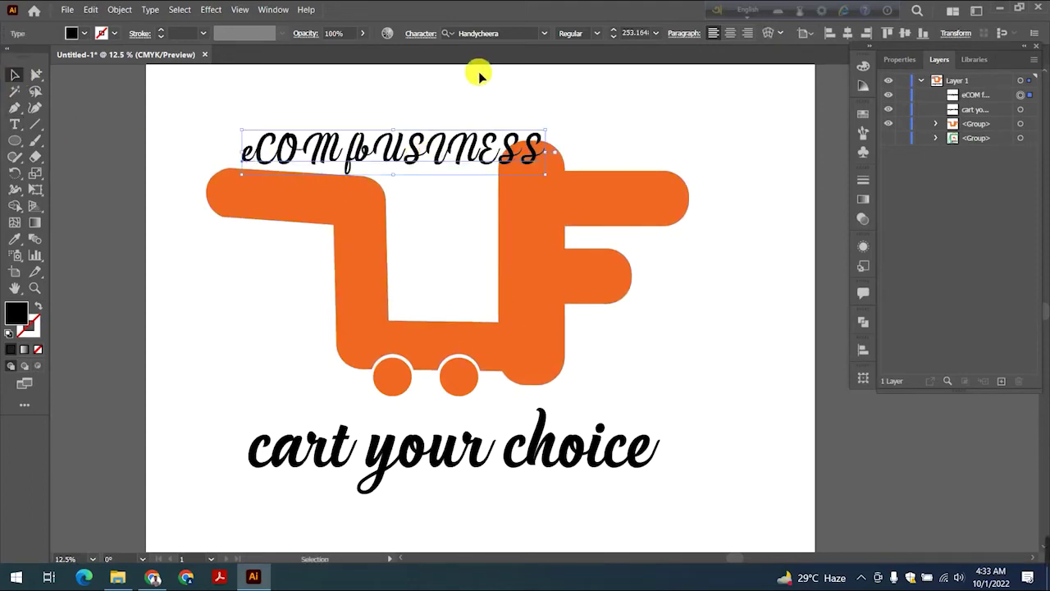
Step: Set the "eCOM fbUSINESS" text's font to Acumin Variable Concept SemiCondensed UltraBlack Italic
{"action": "left_click", "coordinate": [542, 33]}
{"action": "scroll", "coordinate": [647, 240], "scroll_direction": "down", "scroll_amount": 15}
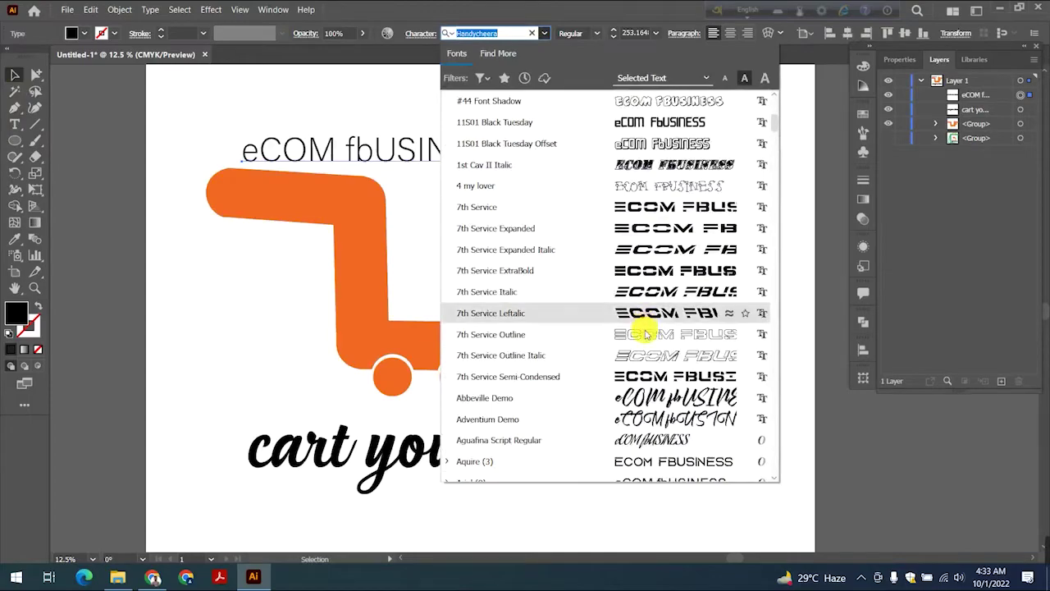
{"action": "scroll", "coordinate": [650, 272], "scroll_direction": "down", "scroll_amount": 20}
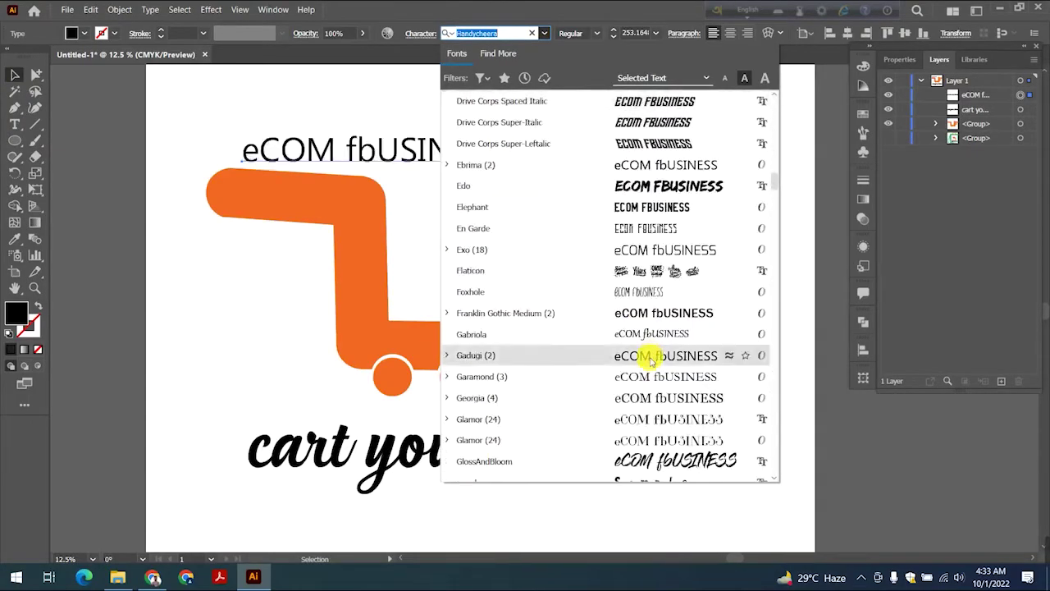
{"action": "type", "text": "e"}
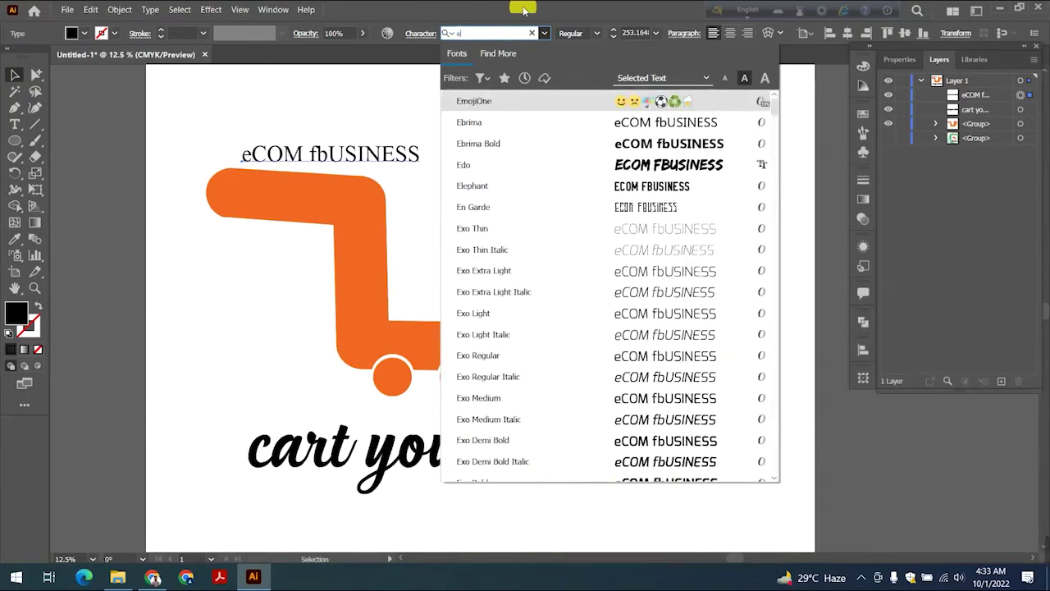
{"action": "scroll", "coordinate": [654, 336], "scroll_direction": "down", "scroll_amount": 5}
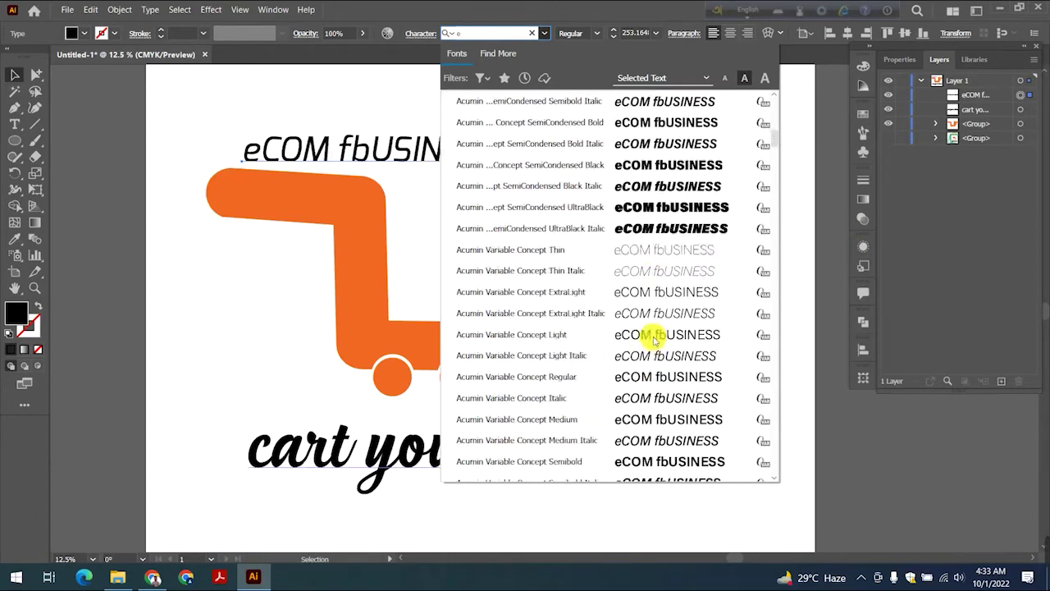
{"action": "left_click", "coordinate": [697, 228]}
Step: Move the "eCOM fbUSINESS" text up and right above the cart and delete "bUSINESS" from it, leaving "eCOM f"
{"action": "left_click", "coordinate": [534, 131]}
{"action": "left_click_drag", "start_coordinate": [416, 150], "coordinate": [593, 125]}
{"action": "double_click", "coordinate": [443, 131]}
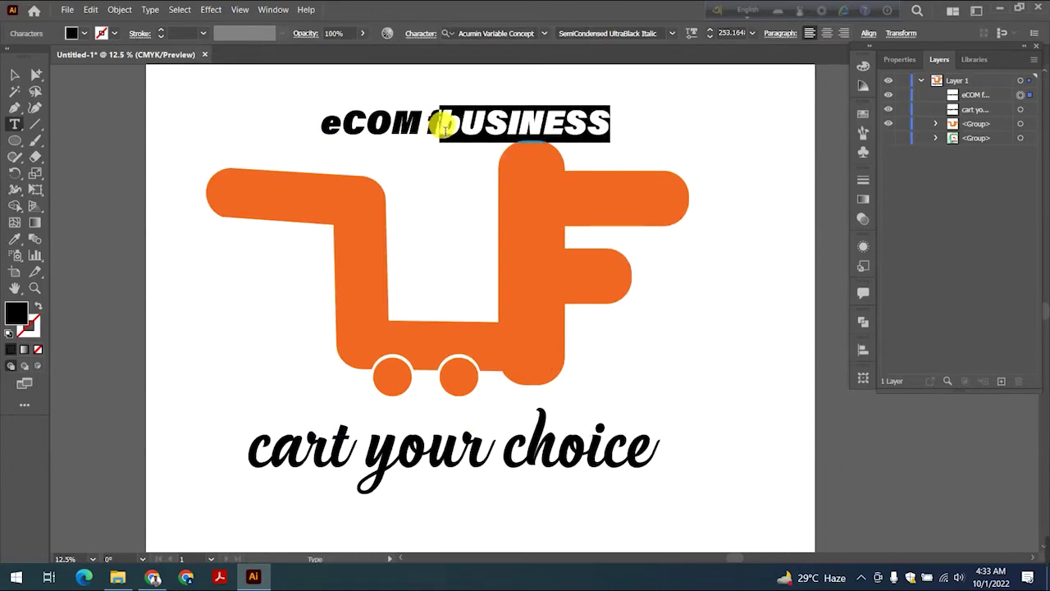
{"action": "key", "text": "Delete"}
{"action": "left_click", "coordinate": [15, 75]}
Step: Rotate the "eCOM f" text to read downward, and scale and center it inside the F's vertical stem
{"action": "left_click_drag", "start_coordinate": [385, 121], "coordinate": [538, 354]}
{"action": "left_click_drag", "start_coordinate": [512, 315], "coordinate": [554, 348]}
{"action": "left_click_drag", "start_coordinate": [517, 289], "coordinate": [519, 270]}
{"action": "left_click_drag", "start_coordinate": [552, 329], "coordinate": [587, 356]}
{"action": "left_click", "coordinate": [673, 352]}
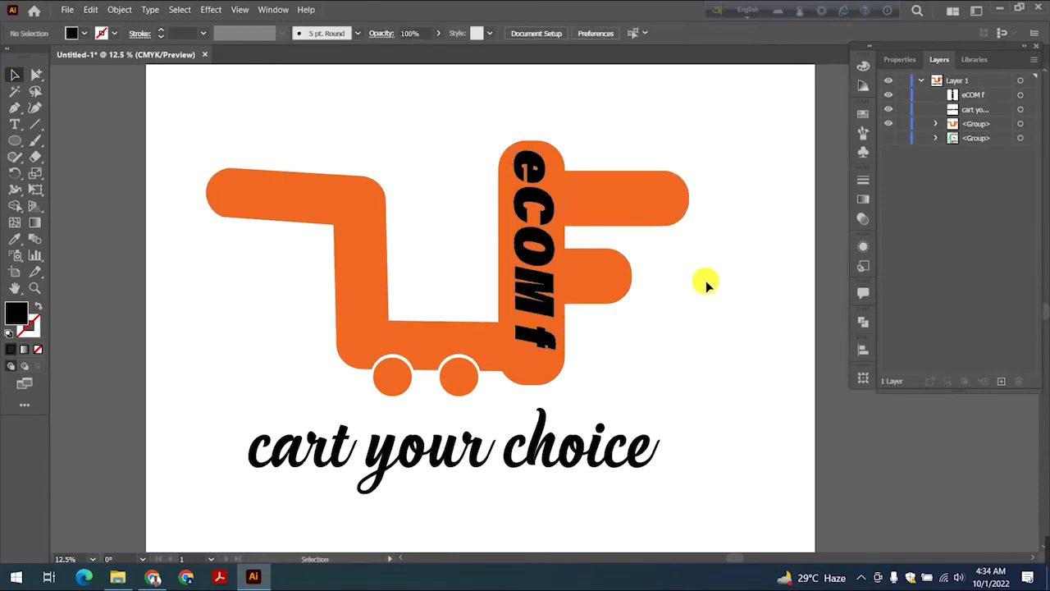
Step: Expand the "eCOM f" lettering on the F's stem into vector shapes together with the cart
{"action": "left_click_drag", "start_coordinate": [477, 187], "coordinate": [617, 251]}
{"action": "left_click", "coordinate": [119, 9]}
{"action": "left_click", "coordinate": [181, 185]}
{"action": "left_click", "coordinate": [497, 363]}
Step: Try to cut the lettering out of the cart with Pathfinder Minus Front
{"action": "left_click", "coordinate": [862, 322]}
{"action": "left_click", "coordinate": [728, 352]}
{"action": "key", "text": "ctrl+z"}
{"action": "left_click", "coordinate": [721, 253]}
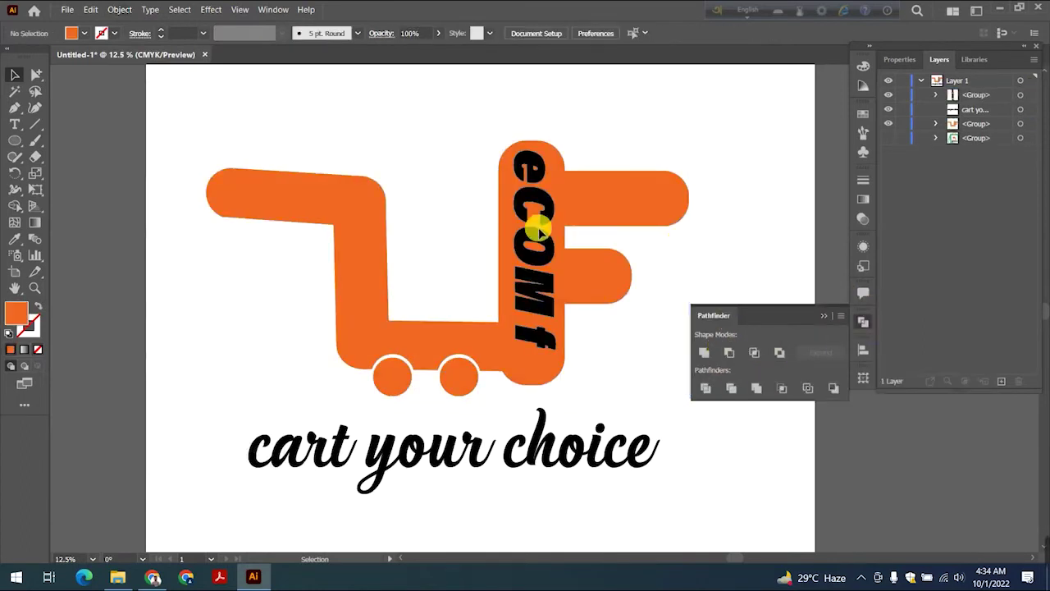
Step: Divide the cart and "eCOM f" lettering with Pathfinder Divide and ungroup the resulting pieces
{"action": "left_click", "coordinate": [578, 293]}
{"action": "left_click", "coordinate": [701, 388]}
{"action": "left_click", "coordinate": [824, 315]}
{"action": "left_click", "coordinate": [668, 375]}
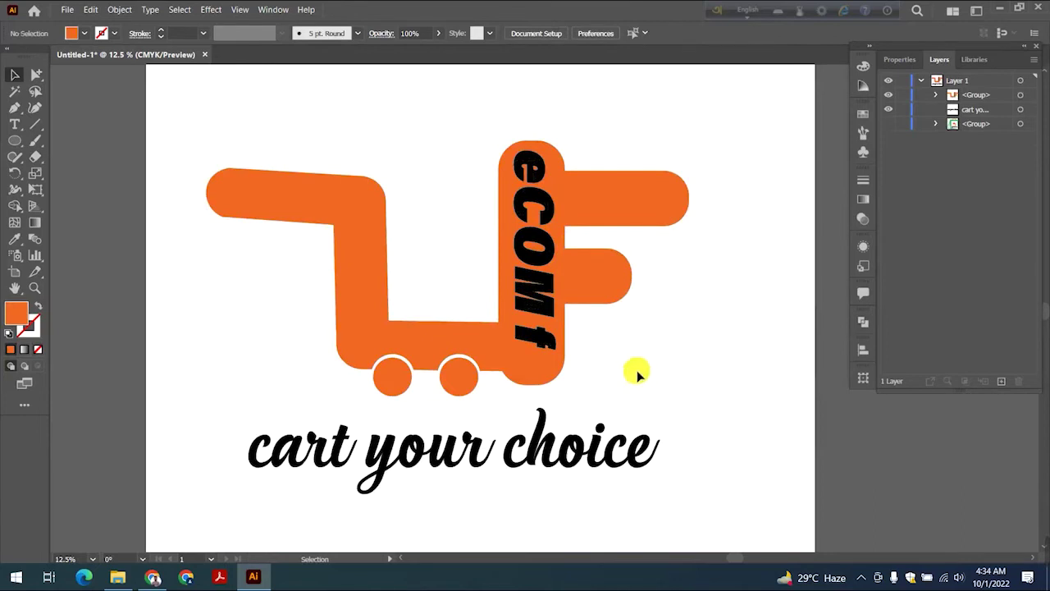
{"action": "left_click", "coordinate": [533, 174]}
{"action": "right_click", "coordinate": [534, 174]}
{"action": "left_click", "coordinate": [568, 272]}
{"action": "left_click", "coordinate": [739, 291]}
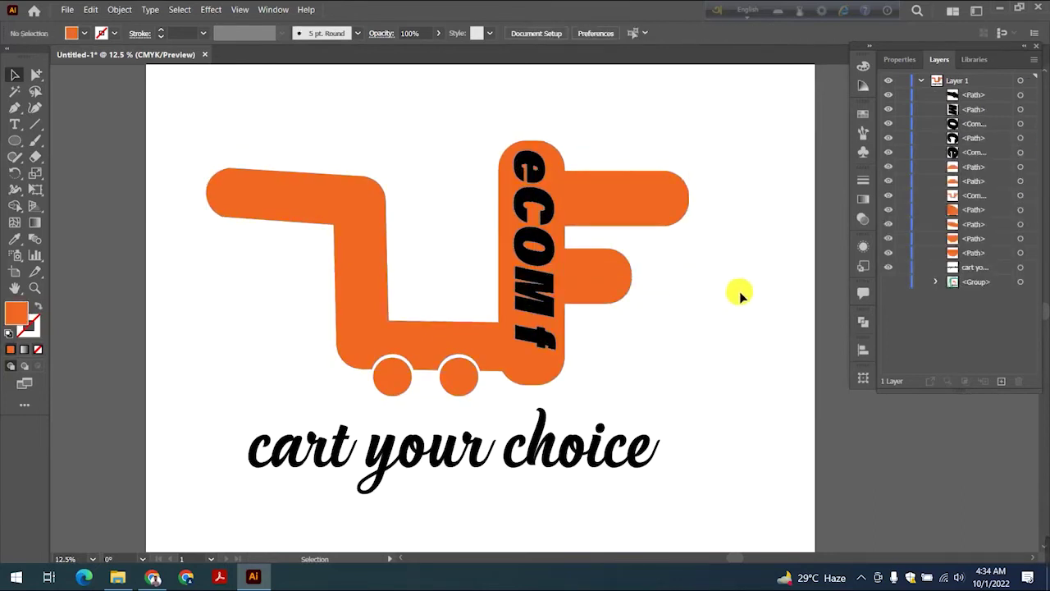
Step: Delete every black letter piece of "eCOM f" so the lettering is cut out of the F's stem
{"action": "left_click", "coordinate": [535, 174]}
{"action": "left_click", "coordinate": [543, 207]}
{"action": "key", "text": "Delete"}
{"action": "left_click", "coordinate": [547, 244]}
{"action": "key", "text": "Delete"}
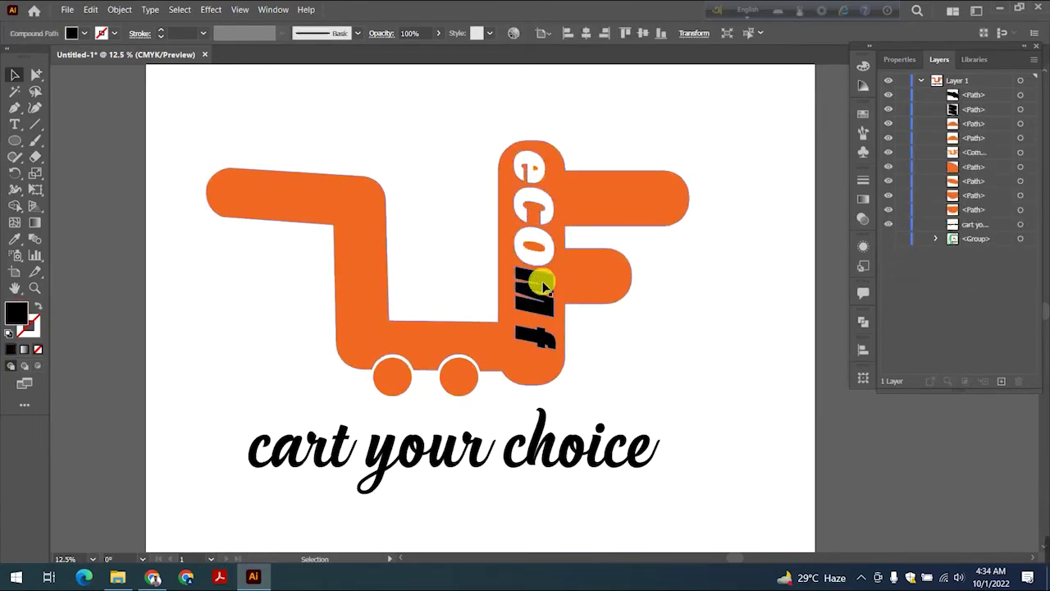
{"action": "left_click", "coordinate": [540, 287]}
{"action": "key", "text": "Delete"}
{"action": "left_click", "coordinate": [540, 334]}
{"action": "key", "text": "Delete"}
Step: Move the "cart your choice" tagline up and slightly right, closer to the wheels
{"action": "left_click_drag", "start_coordinate": [596, 442], "coordinate": [610, 422]}
{"action": "left_click", "coordinate": [685, 454]}
{"action": "left_click", "coordinate": [300, 432]}
{"action": "triple_click", "coordinate": [299, 434]}
{"action": "left_click_drag", "start_coordinate": [282, 429], "coordinate": [244, 429]}
{"action": "left_click", "coordinate": [245, 428]}
{"action": "left_click", "coordinate": [15, 75]}
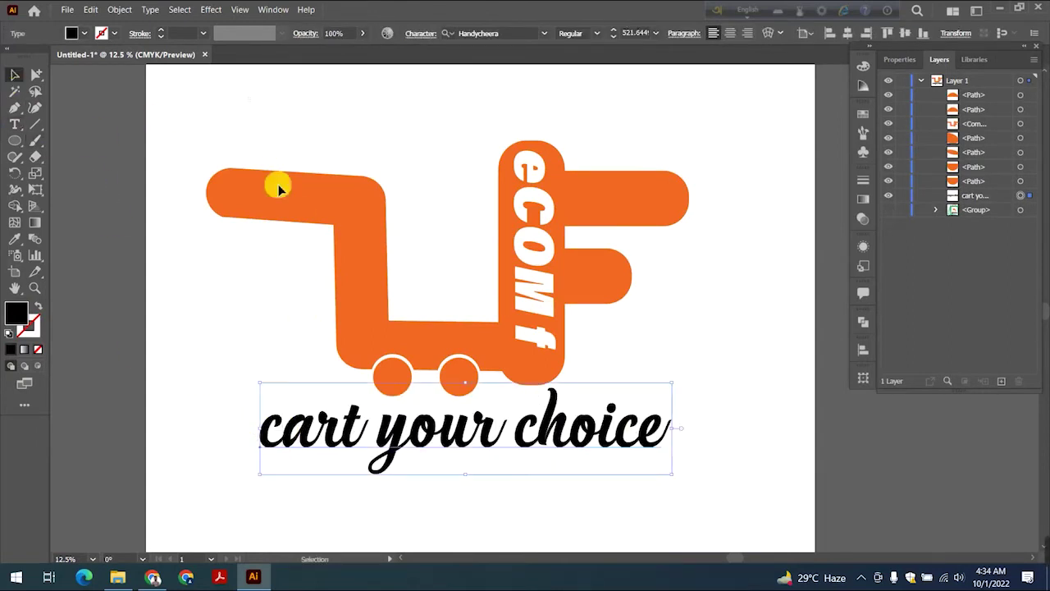
{"action": "left_click_drag", "start_coordinate": [557, 368], "coordinate": [560, 372]}
{"action": "left_click", "coordinate": [759, 459]}
Step: Move the tagline down clear of the cart and group all the orange cart pieces
{"action": "left_click_drag", "start_coordinate": [541, 430], "coordinate": [542, 526]}
{"action": "left_click", "coordinate": [390, 383]}
{"action": "left_click", "coordinate": [494, 431]}
{"action": "left_click_drag", "start_coordinate": [244, 141], "coordinate": [623, 412]}
{"action": "right_click", "coordinate": [523, 242]}
{"action": "left_click", "coordinate": [557, 331]}
{"action": "left_click", "coordinate": [607, 344]}
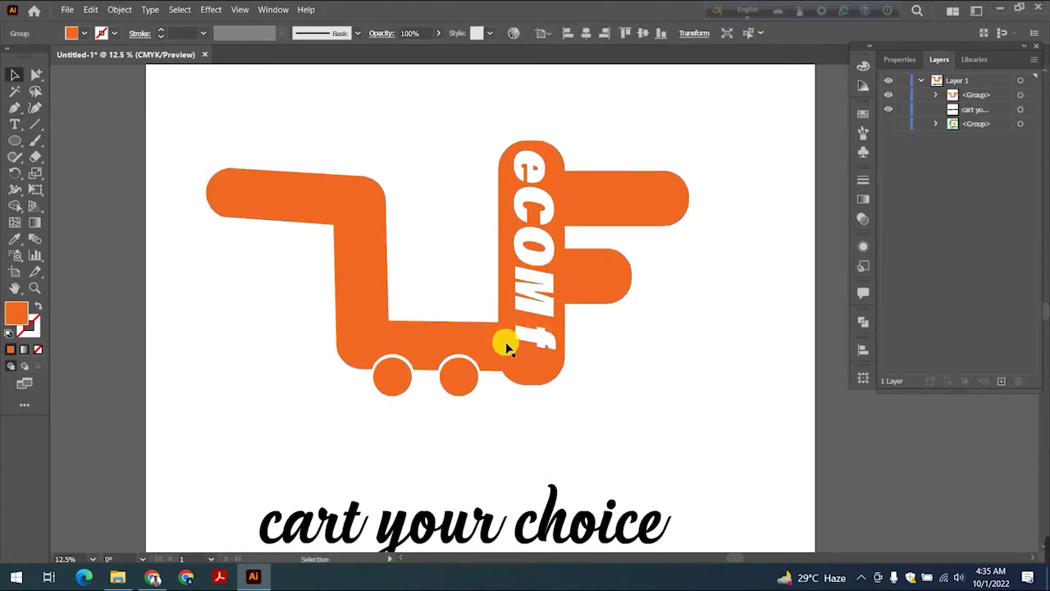
Step: Shift the cart group slightly right and down, and scale the tagline down a little and place it just under the wheels
{"action": "left_click_drag", "start_coordinate": [506, 344], "coordinate": [543, 354]}
{"action": "left_click_drag", "start_coordinate": [517, 493], "coordinate": [535, 428]}
{"action": "mouse_move", "coordinate": [481, 481]}
{"action": "left_mouse_down"}
{"action": "mouse_move", "coordinate": [476, 464]}
{"action": "mouse_move", "coordinate": [492, 433]}
{"action": "mouse_move", "coordinate": [486, 489]}
{"action": "left_mouse_up"}
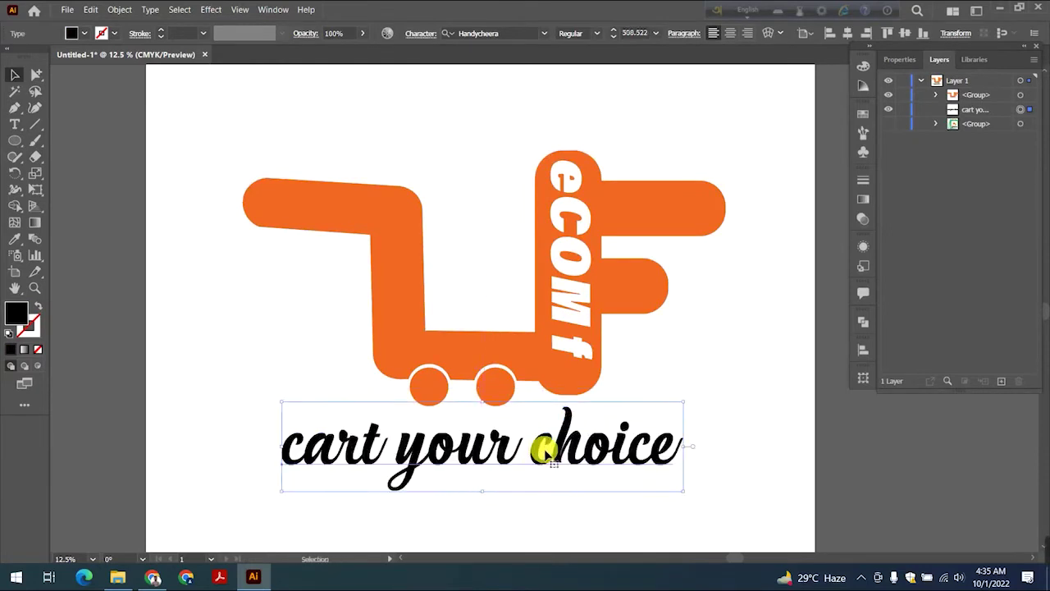
{"action": "left_click_drag", "start_coordinate": [550, 466], "coordinate": [567, 446]}
{"action": "left_click", "coordinate": [239, 338]}
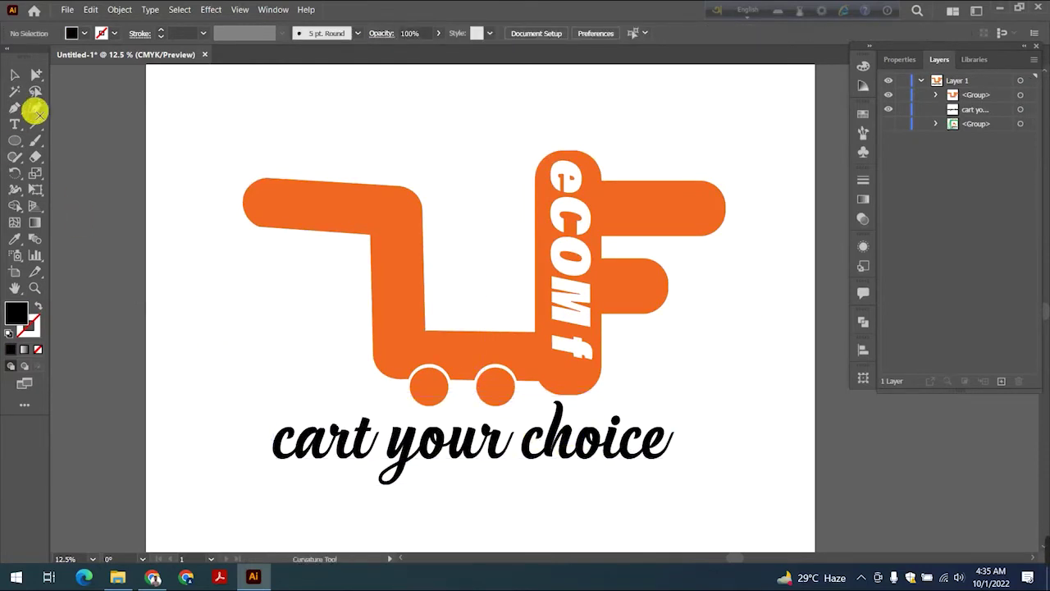
Step: Draw a wavy open path below the tagline with the Curvature tool, using eleven alternating points across the tagline's width
{"action": "left_click", "coordinate": [360, 427]}
{"action": "left_click", "coordinate": [14, 75]}
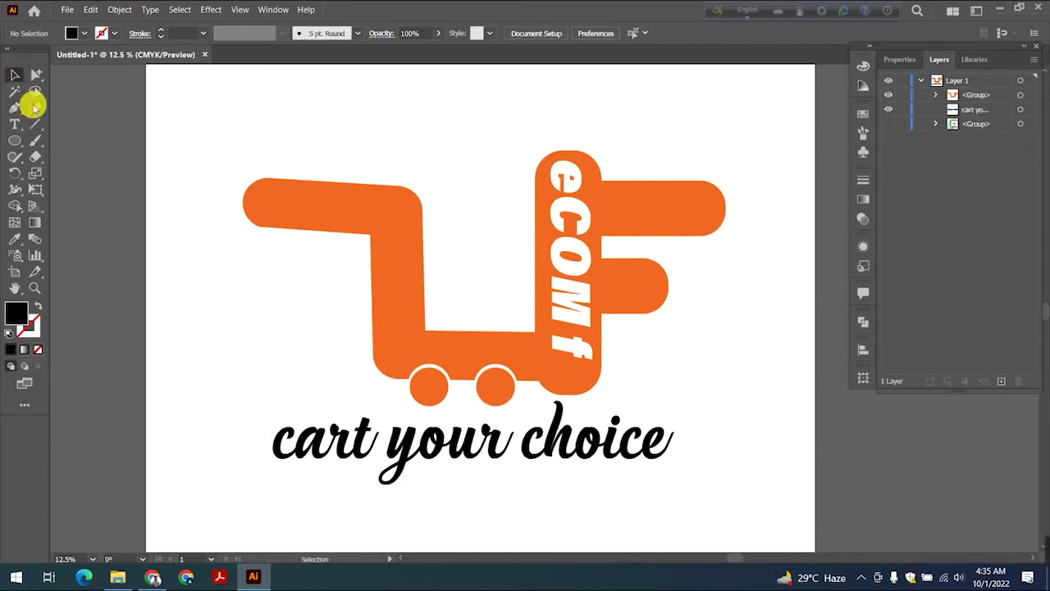
{"action": "left_click", "coordinate": [249, 496]}
{"action": "left_click", "coordinate": [291, 488]}
{"action": "left_click", "coordinate": [352, 508]}
{"action": "left_click", "coordinate": [416, 499]}
{"action": "left_click", "coordinate": [449, 504]}
{"action": "left_click", "coordinate": [486, 512]}
{"action": "left_click", "coordinate": [522, 504]}
{"action": "left_click", "coordinate": [572, 513]}
{"action": "left_click", "coordinate": [600, 506]}
{"action": "left_click", "coordinate": [639, 516]}
{"action": "left_click", "coordinate": [656, 503]}
{"action": "key", "text": "v"}
Step: Give the wavy path a black stroke without fill, lay it across the tagline's middle and stretch it to the tagline's width
{"action": "left_click", "coordinate": [36, 292]}
{"action": "left_click", "coordinate": [39, 304]}
{"action": "left_click", "coordinate": [14, 74]}
{"action": "left_click_drag", "start_coordinate": [465, 511], "coordinate": [478, 453]}
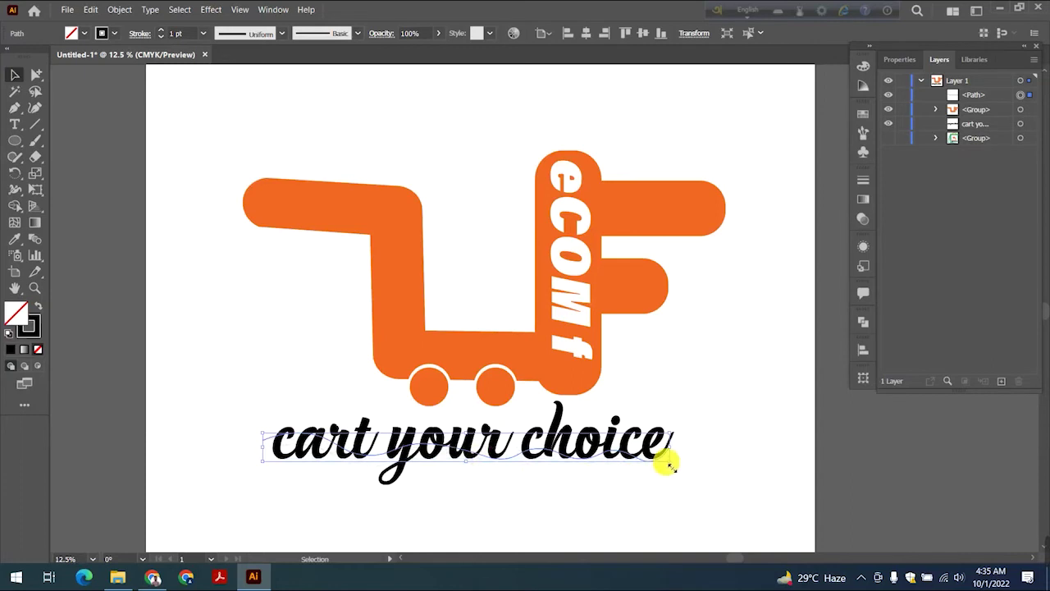
{"action": "left_click_drag", "start_coordinate": [676, 465], "coordinate": [676, 453]}
{"action": "left_click_drag", "start_coordinate": [262, 432], "coordinate": [257, 442]}
Step: Select the tagline and the wavy path and expand both into shapes
{"action": "left_click_drag", "start_coordinate": [188, 418], "coordinate": [575, 511]}
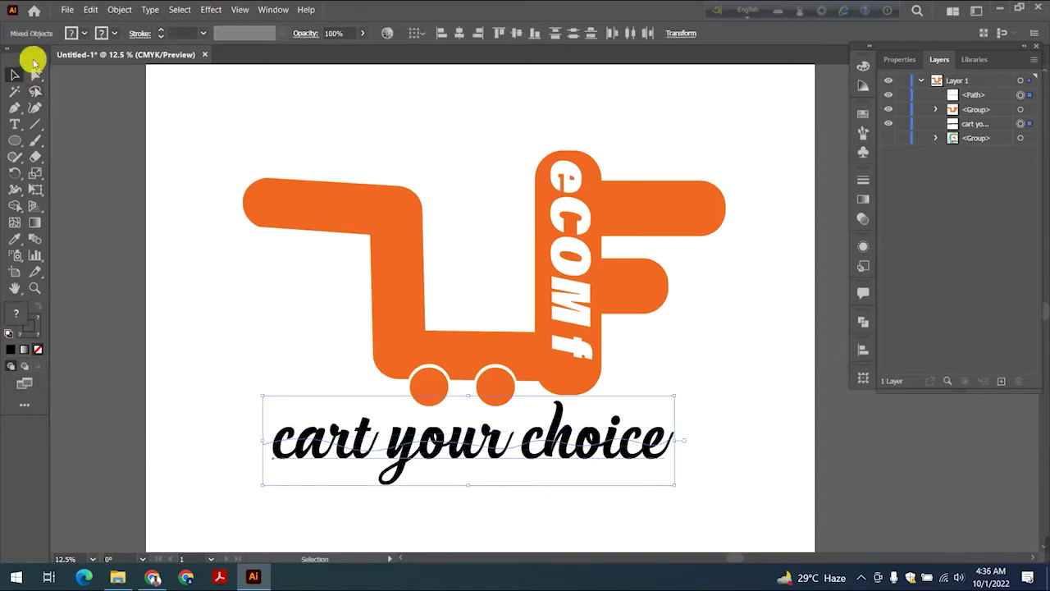
{"action": "left_click", "coordinate": [90, 9]}
{"action": "mouse_move", "coordinate": [120, 9]}
{"action": "left_click", "coordinate": [138, 150]}
{"action": "key", "text": "Return"}
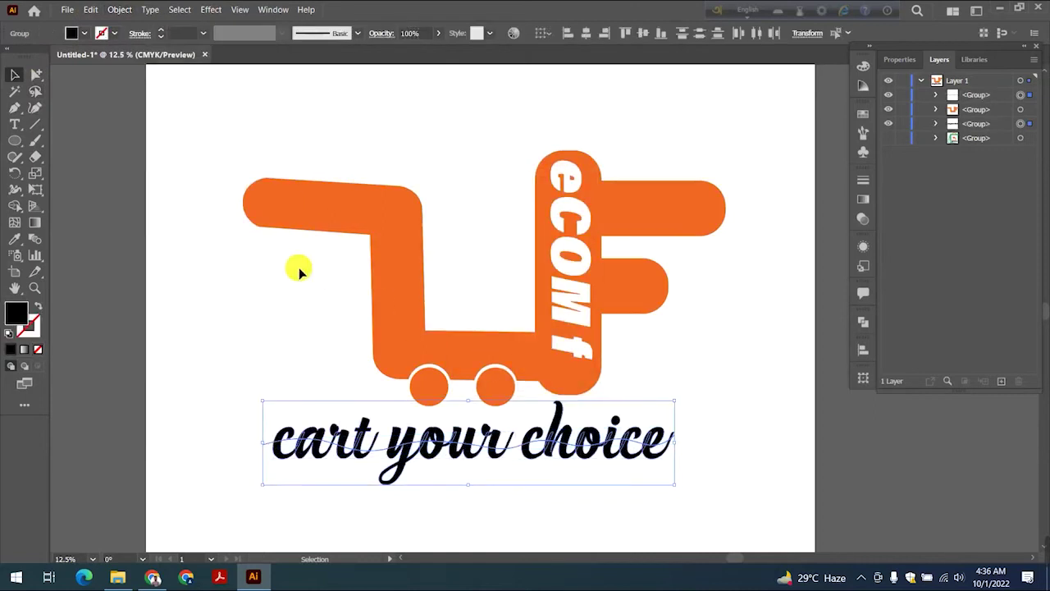
Step: Divide the tagline along the wavy path with Pathfinder Divide and ungroup the pieces
{"action": "left_click", "coordinate": [861, 323]}
{"action": "left_click", "coordinate": [705, 388]}
{"action": "left_click", "coordinate": [823, 315]}
{"action": "left_click", "coordinate": [119, 9]}
{"action": "left_click", "coordinate": [136, 80]}
{"action": "right_click", "coordinate": [456, 386]}
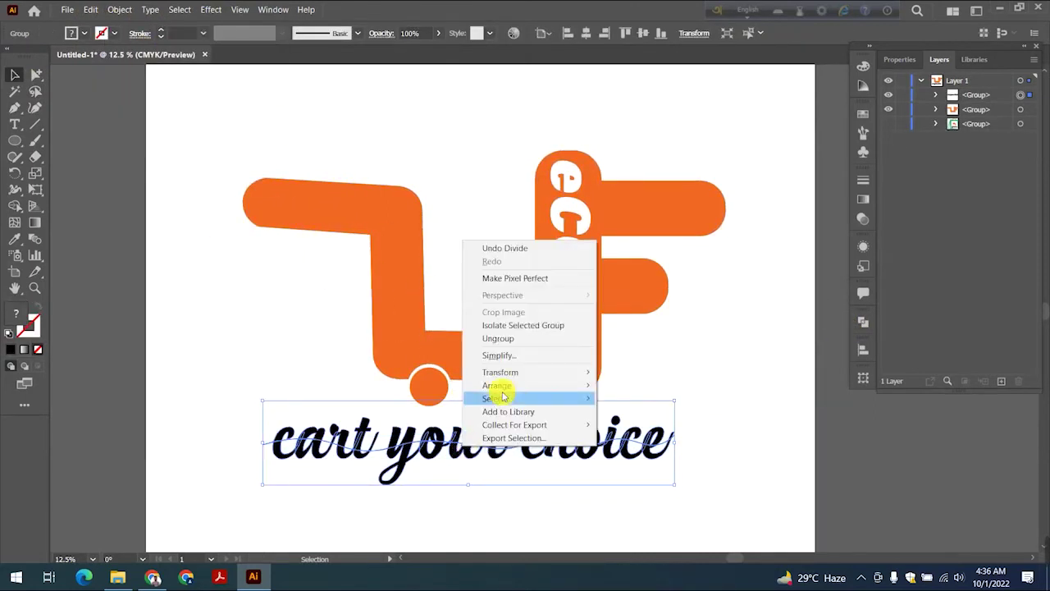
{"action": "left_click", "coordinate": [499, 394]}
{"action": "left_click", "coordinate": [291, 401]}
Step: Delete the leftover wavy-line fragments running through the word "cart"
{"action": "left_click", "coordinate": [266, 446]}
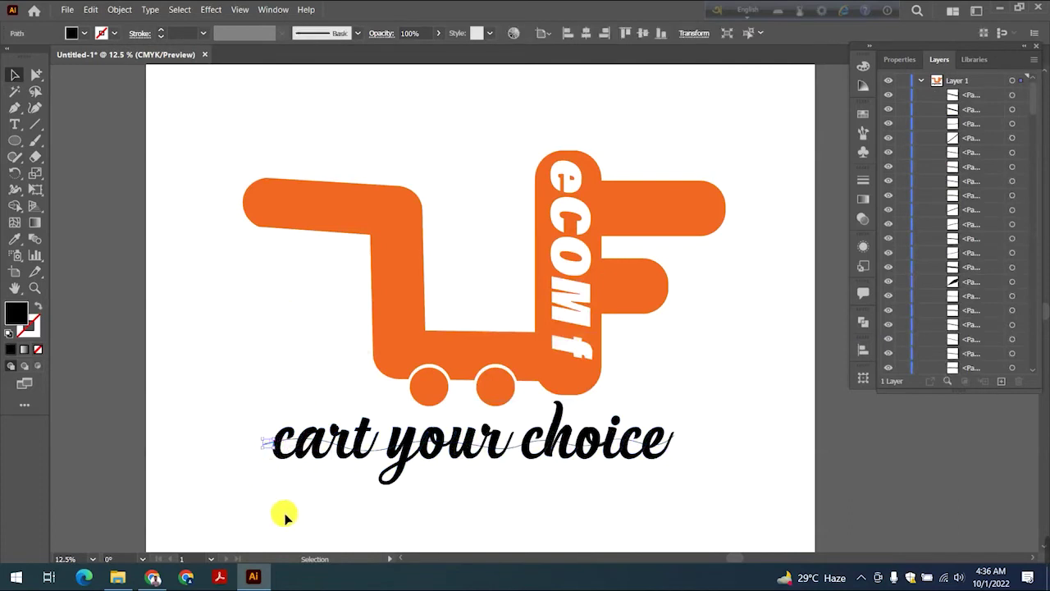
{"action": "left_click", "coordinate": [289, 498]}
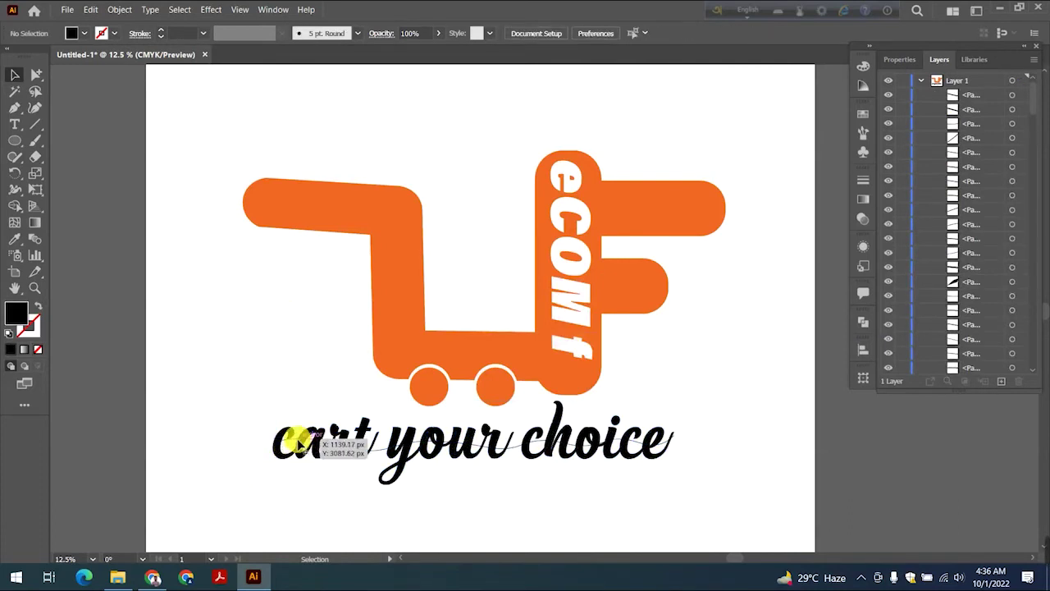
{"action": "left_click", "coordinate": [287, 445]}
{"action": "key", "text": "Delete"}
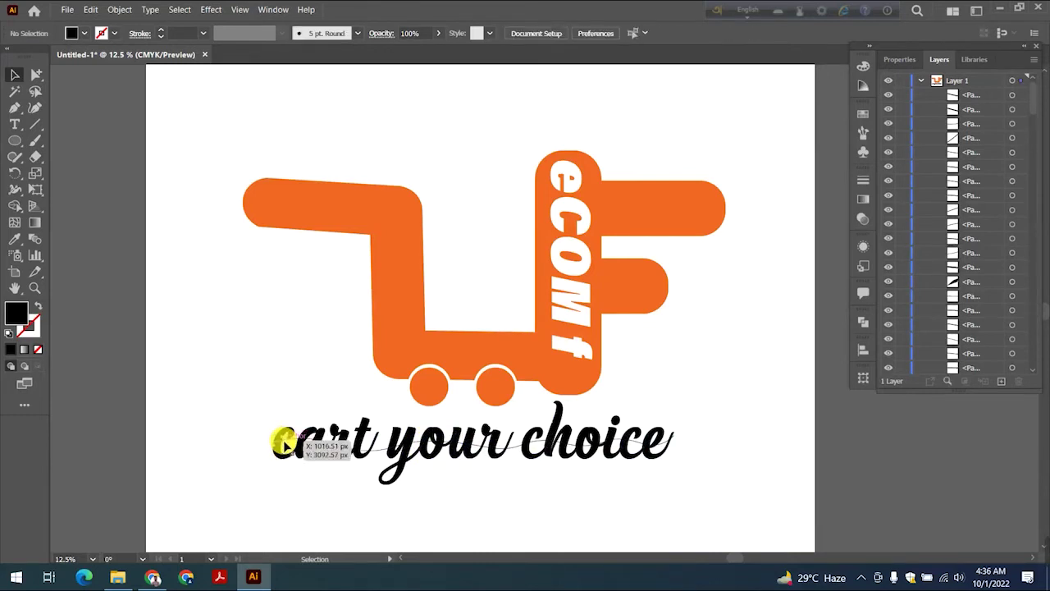
{"action": "left_click", "coordinate": [298, 444]}
{"action": "key", "text": "Delete"}
{"action": "left_click", "coordinate": [286, 445]}
{"action": "key", "text": "Delete"}
{"action": "left_click", "coordinate": [313, 443]}
{"action": "key", "text": "Delete"}
{"action": "left_click", "coordinate": [318, 450]}
{"action": "key", "text": "Delete"}
{"action": "left_click", "coordinate": [318, 456]}
{"action": "left_click", "coordinate": [326, 471]}
{"action": "left_click", "coordinate": [328, 444]}
{"action": "left_click", "coordinate": [329, 468]}
{"action": "left_click", "coordinate": [337, 439]}
{"action": "left_click", "coordinate": [339, 447]}
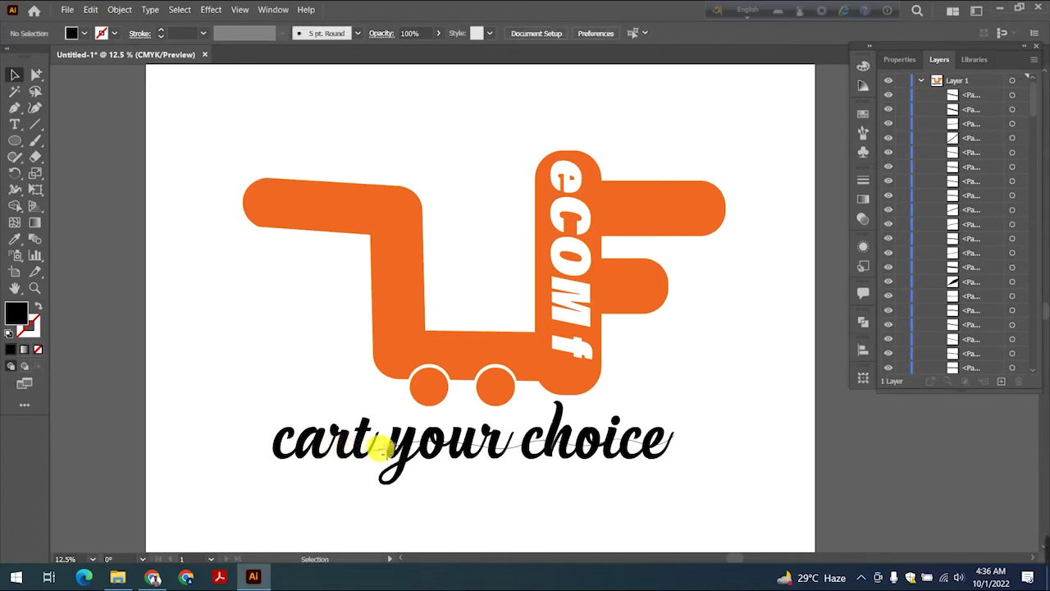
{"action": "key", "text": "Delete"}
Step: Delete the remaining wavy-line fragments running through and between the words "your" and "choice"
{"action": "left_click", "coordinate": [431, 443]}
{"action": "key", "text": "Delete"}
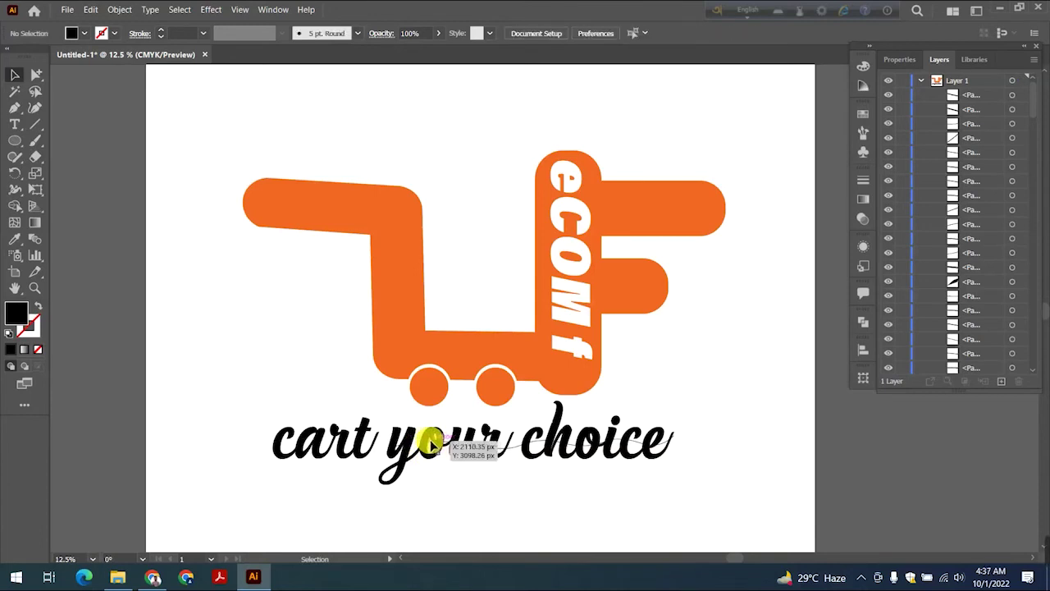
{"action": "key", "text": "ctrl+z"}
{"action": "left_click", "coordinate": [476, 495]}
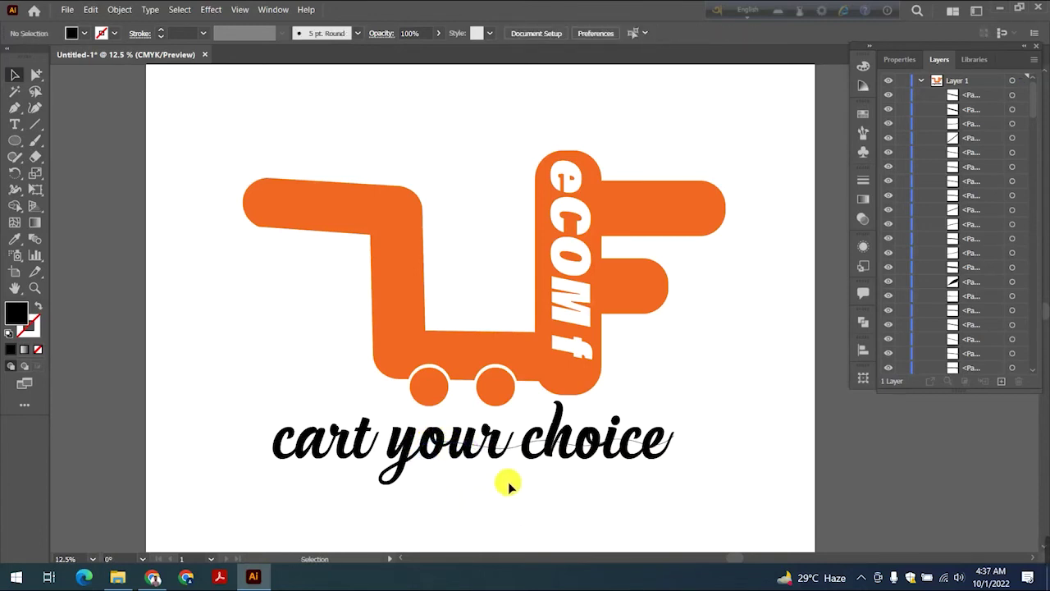
{"action": "scroll", "coordinate": [508, 482], "scroll_direction": "up", "scroll_amount": 3}
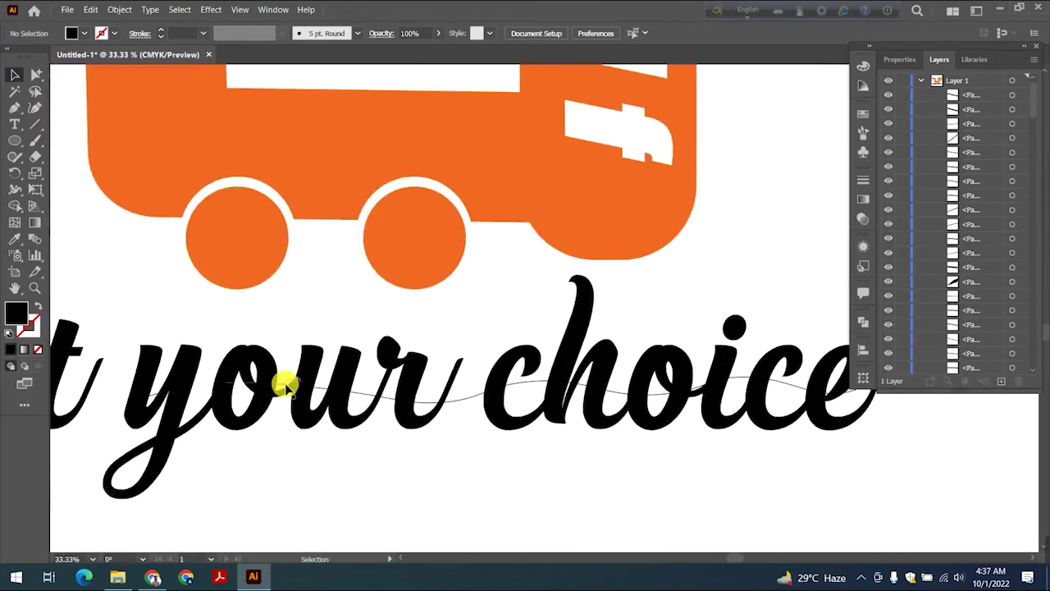
{"action": "left_click", "coordinate": [283, 384]}
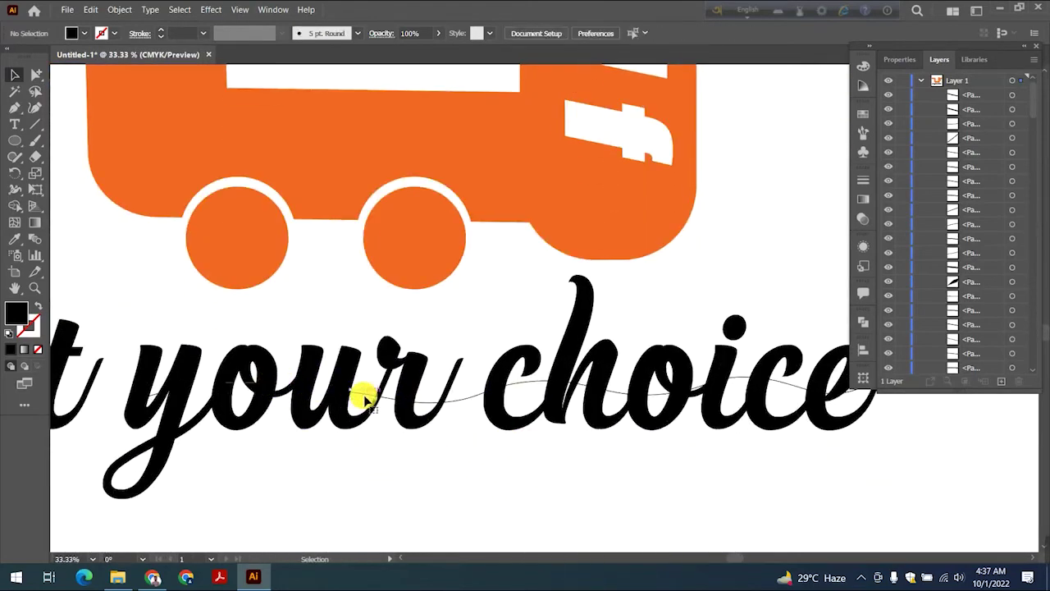
{"action": "key", "text": "Delete"}
{"action": "left_click", "coordinate": [429, 403]}
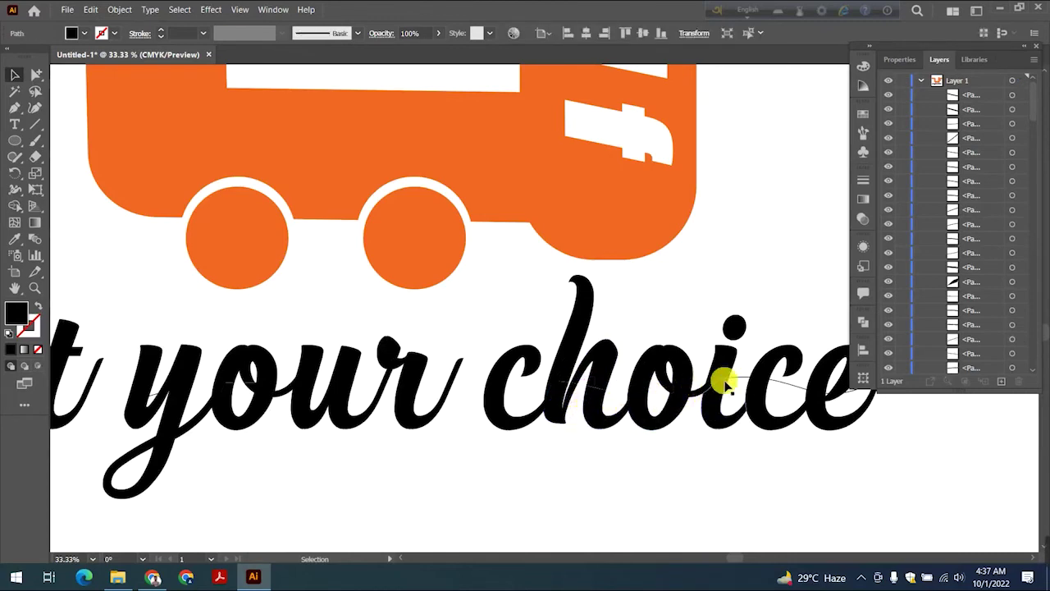
{"action": "scroll", "coordinate": [832, 434], "scroll_direction": "right", "scroll_amount": 3}
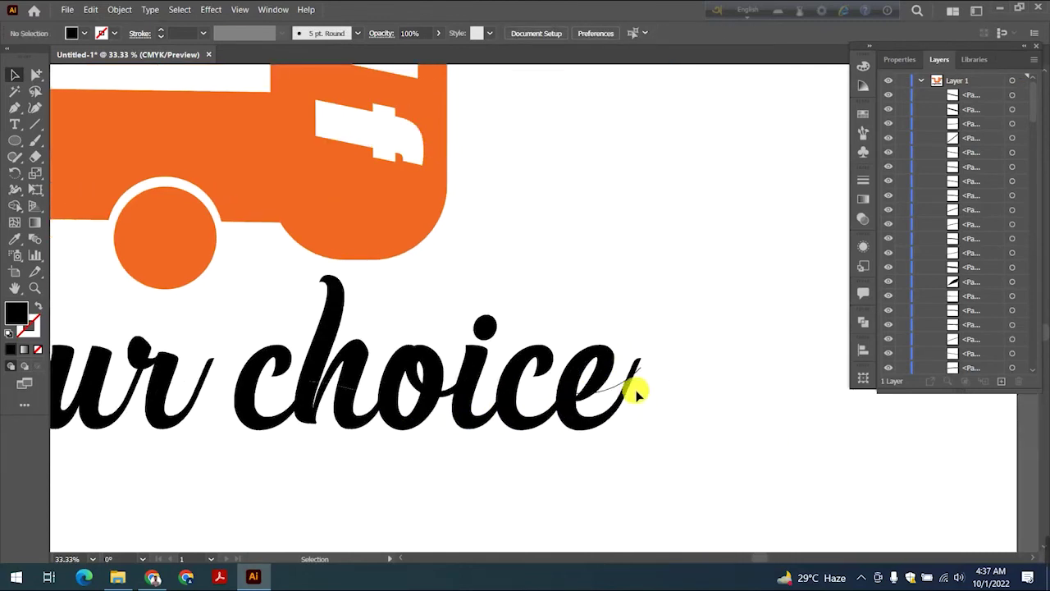
{"action": "scroll", "coordinate": [651, 387], "scroll_direction": "left", "scroll_amount": 3}
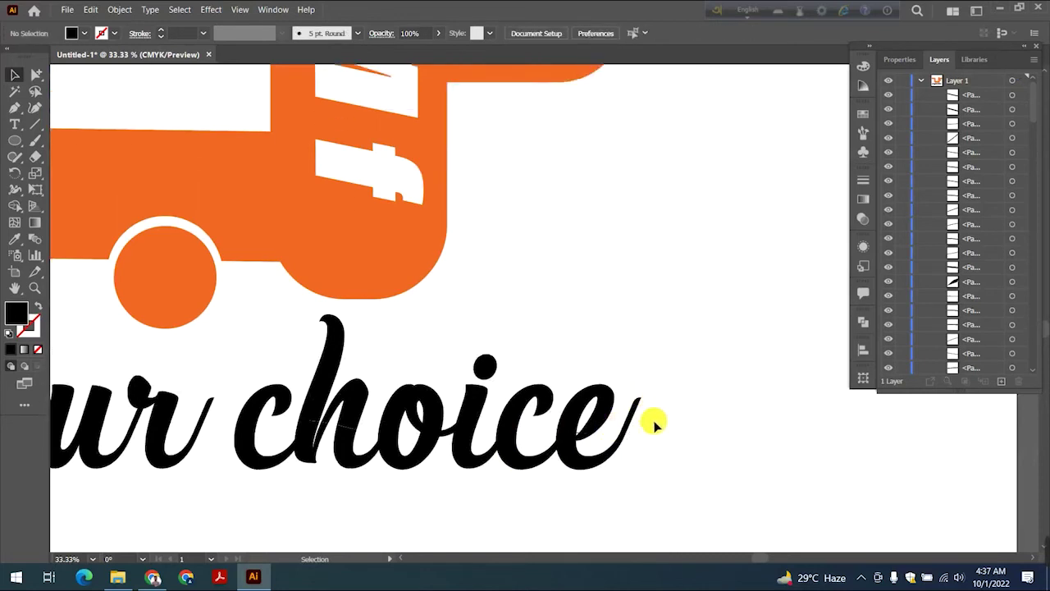
{"action": "scroll", "coordinate": [595, 464], "scroll_direction": "down", "scroll_amount": 2}
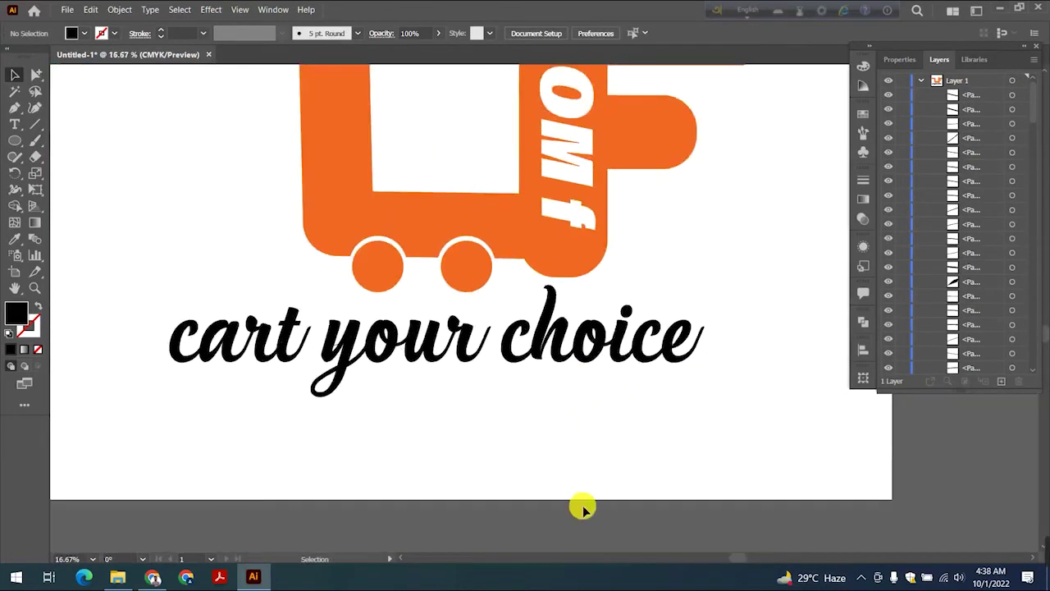
Step: Draw a small rounded square beside the F's lower arm and choose an orange fill with H 40°, S 100%, B 100%
{"action": "left_click_drag", "start_coordinate": [15, 140], "coordinate": [65, 156]}
{"action": "left_click_drag", "start_coordinate": [746, 131], "coordinate": [778, 158]}
{"action": "double_click", "coordinate": [17, 326]}
{"action": "left_click", "coordinate": [525, 192]}
{"action": "left_click", "coordinate": [686, 205]}
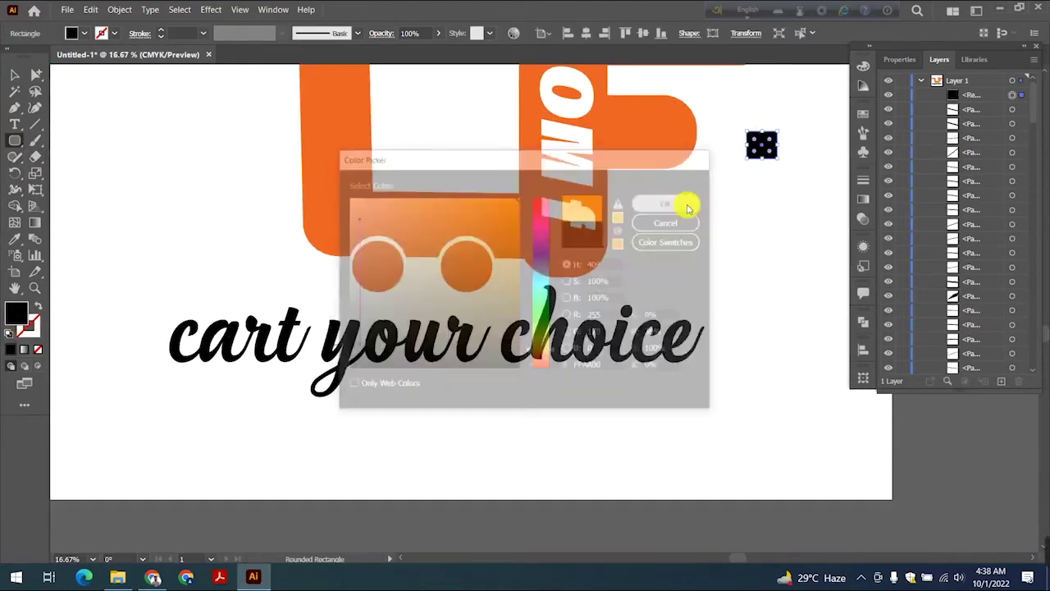
Step: Draw a second rounded square just above the orange one and fill it with a yellow-to-red linear gradient
{"action": "left_click", "coordinate": [865, 66]}
{"action": "left_click", "coordinate": [841, 60]}
{"action": "left_click", "coordinate": [874, 94]}
{"action": "left_click", "coordinate": [841, 60]}
{"action": "left_click", "coordinate": [874, 94]}
{"action": "left_click", "coordinate": [863, 199]}
{"action": "left_click_drag", "start_coordinate": [776, 153], "coordinate": [791, 108]}
{"action": "left_click", "coordinate": [707, 196]}
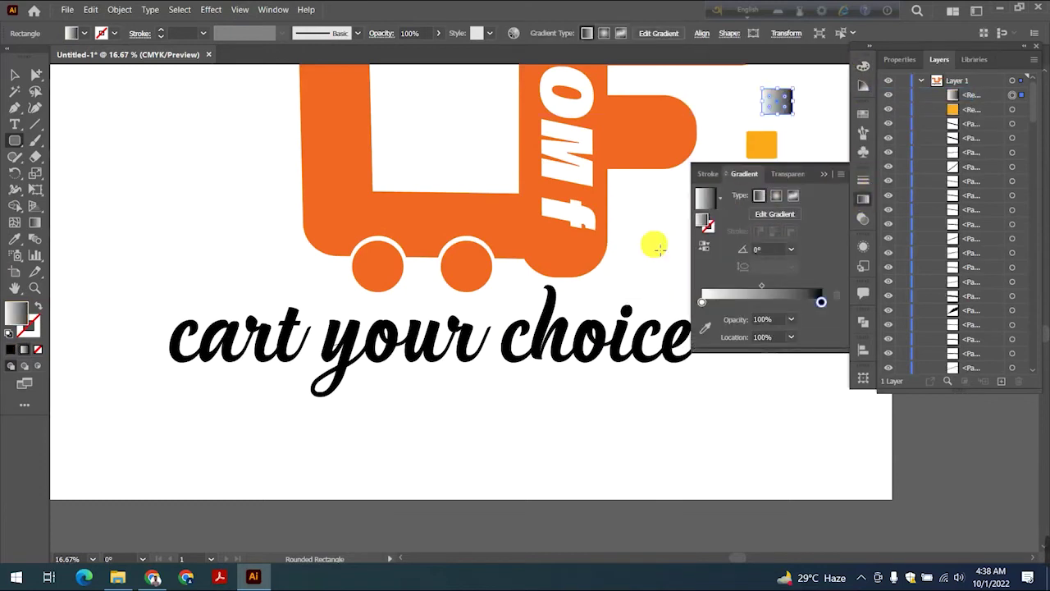
{"action": "left_click", "coordinate": [813, 191]}
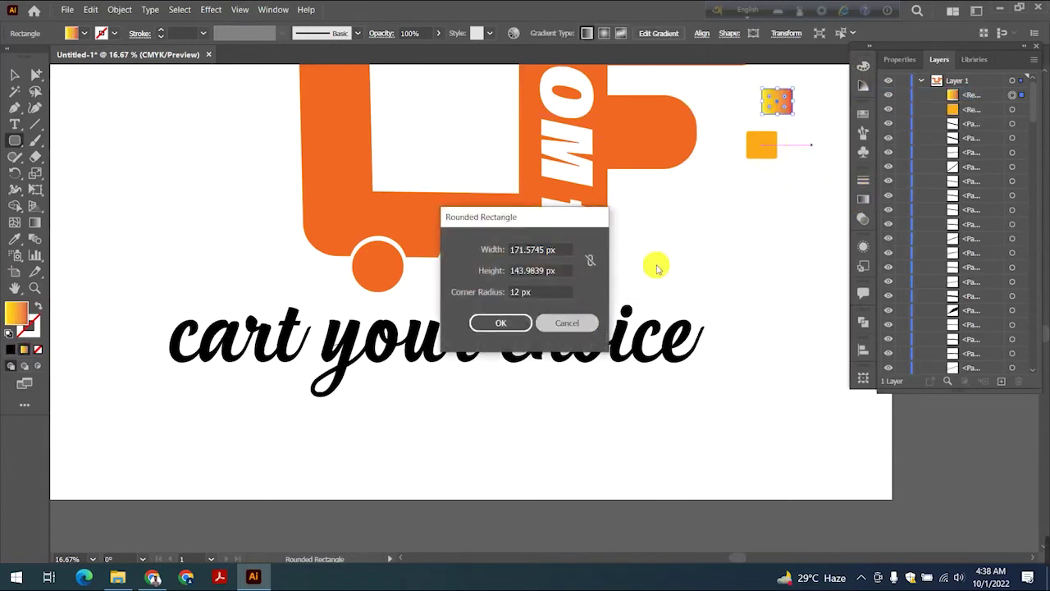
Step: Add a third rounded square below the orange one and reduce its gradient to three stops, with the middle one at about 50%
{"action": "key", "text": "Return"}
{"action": "left_click", "coordinate": [863, 199]}
{"action": "left_click", "coordinate": [735, 302]}
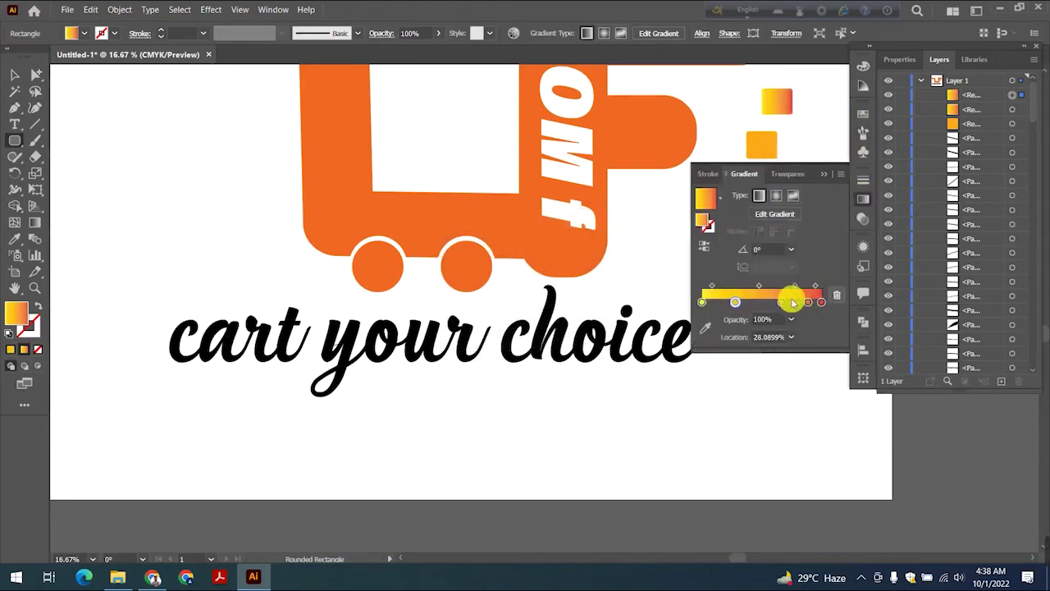
{"action": "left_click", "coordinate": [834, 298]}
{"action": "left_click", "coordinate": [807, 302]}
{"action": "left_click", "coordinate": [833, 296]}
{"action": "left_click_drag", "start_coordinate": [781, 302], "coordinate": [761, 303]}
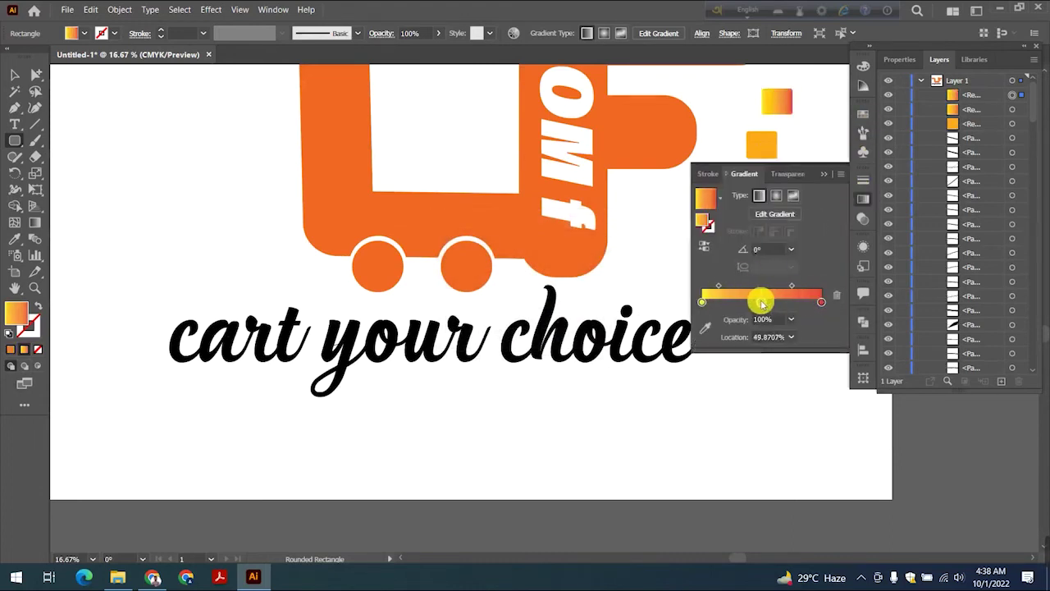
Step: Change the third square's yellow gradient stop to blue and shift the orange middle stop closer to the red end
{"action": "double_click", "coordinate": [702, 302]}
{"action": "left_click", "coordinate": [727, 361]}
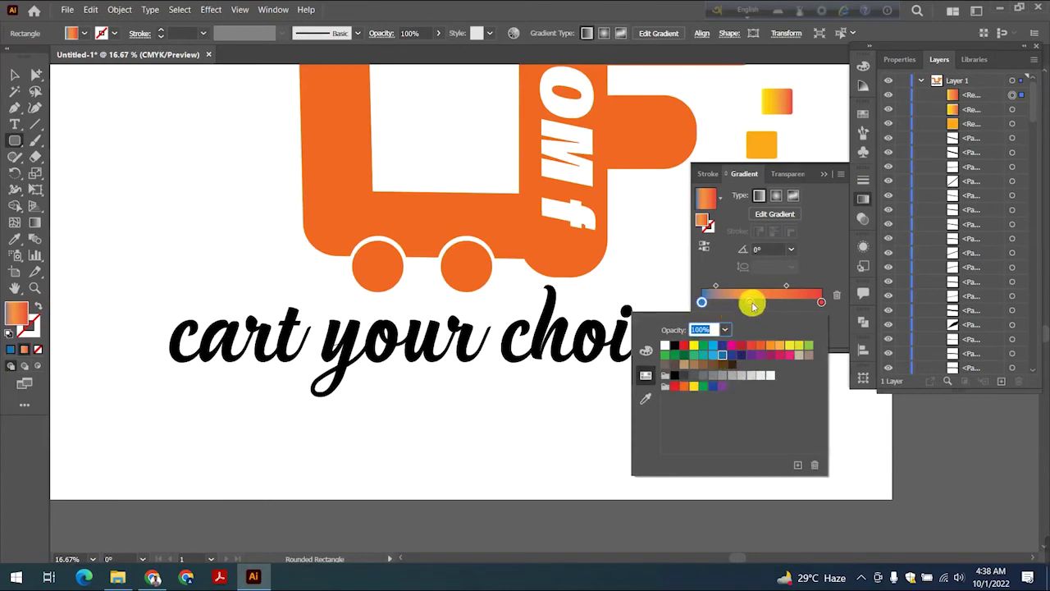
{"action": "left_click", "coordinate": [750, 302]}
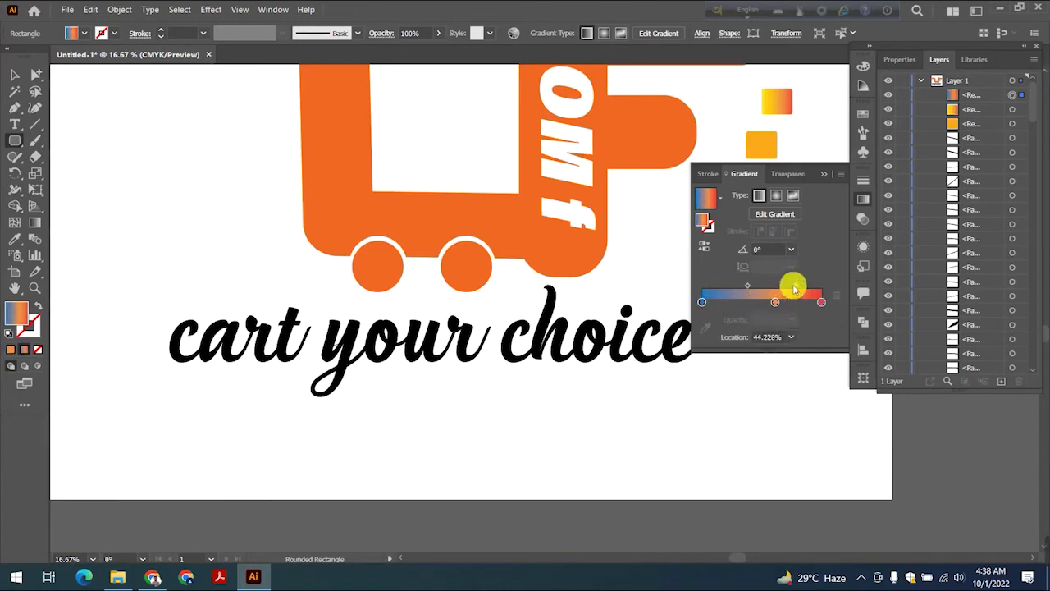
{"action": "left_click", "coordinate": [823, 173]}
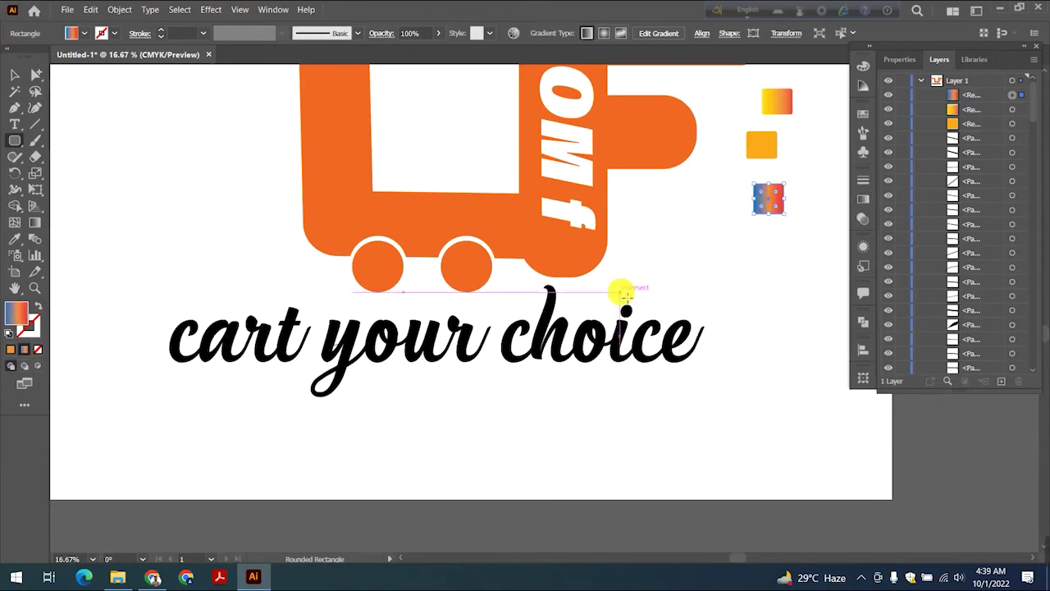
Step: Try to fill the lower halves of the "choice" letters with the blue-to-red gradient sampled from the third square
{"action": "key", "text": "v"}
{"action": "left_click", "coordinate": [605, 316]}
{"action": "left_click", "coordinate": [575, 358]}
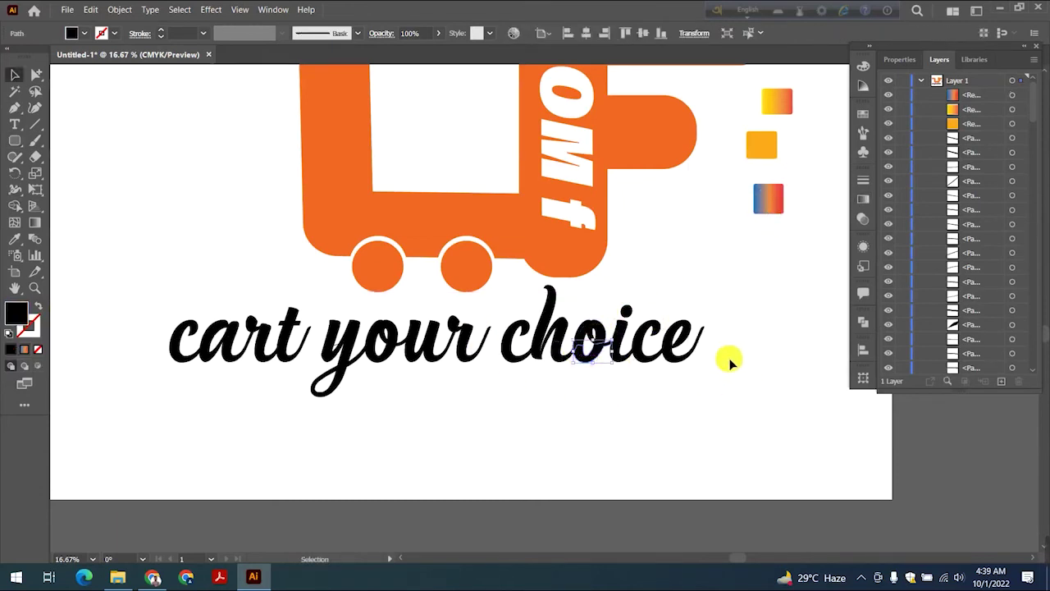
{"action": "left_click_drag", "start_coordinate": [534, 355], "coordinate": [512, 366]}
{"action": "key", "text": "i"}
{"action": "left_click", "coordinate": [772, 210]}
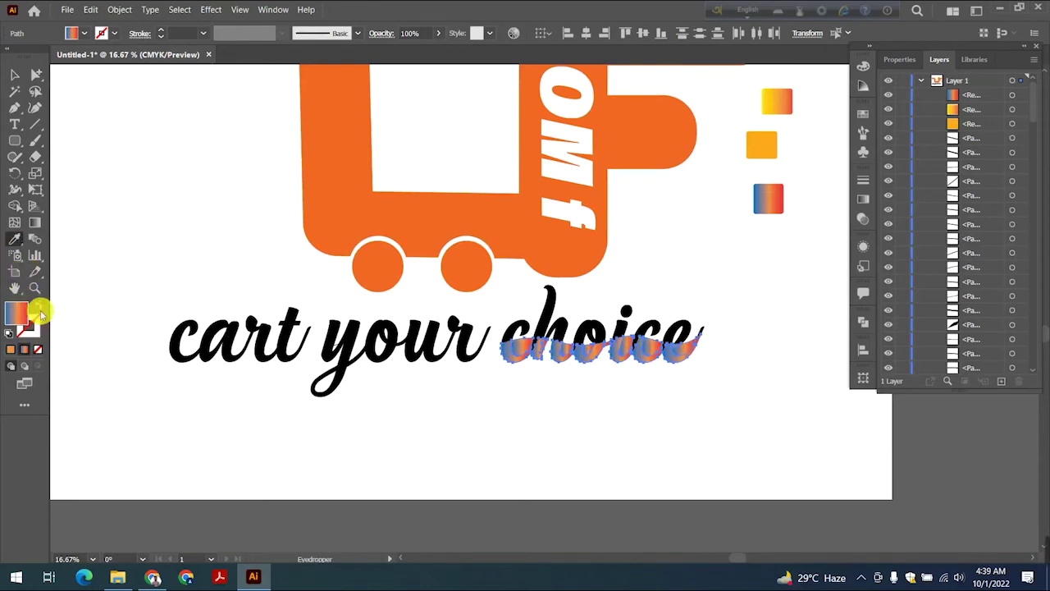
{"action": "key", "text": "ctrl+z"}
Step: Delete the invisible unfilled pieces left by the divide inside and between the letters of "cart"
{"action": "key", "text": "v"}
{"action": "left_click", "coordinate": [511, 355]}
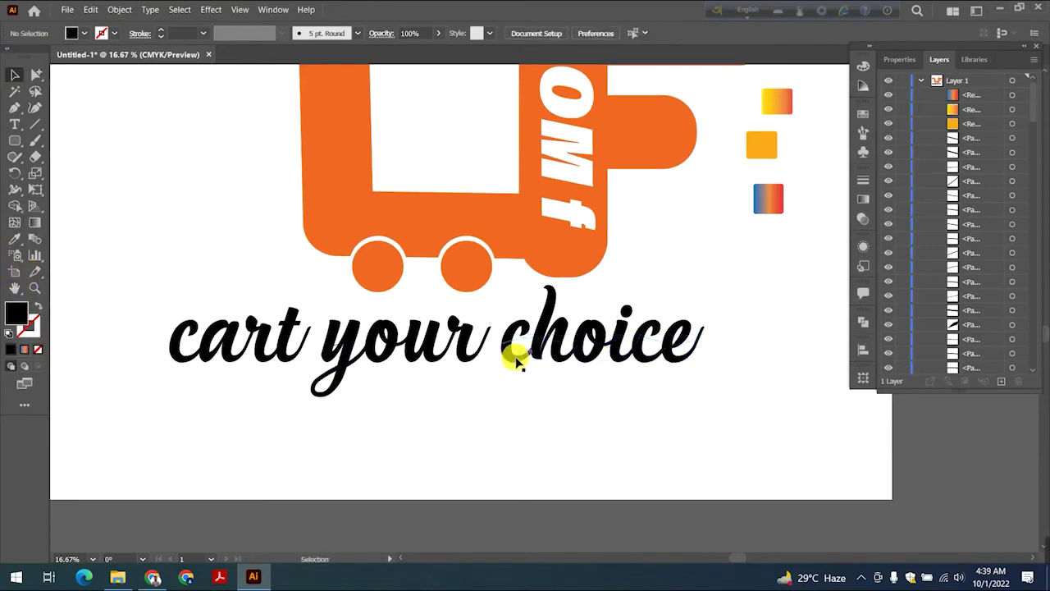
{"action": "left_click", "coordinate": [514, 392]}
{"action": "left_click_drag", "start_coordinate": [228, 391], "coordinate": [621, 410]}
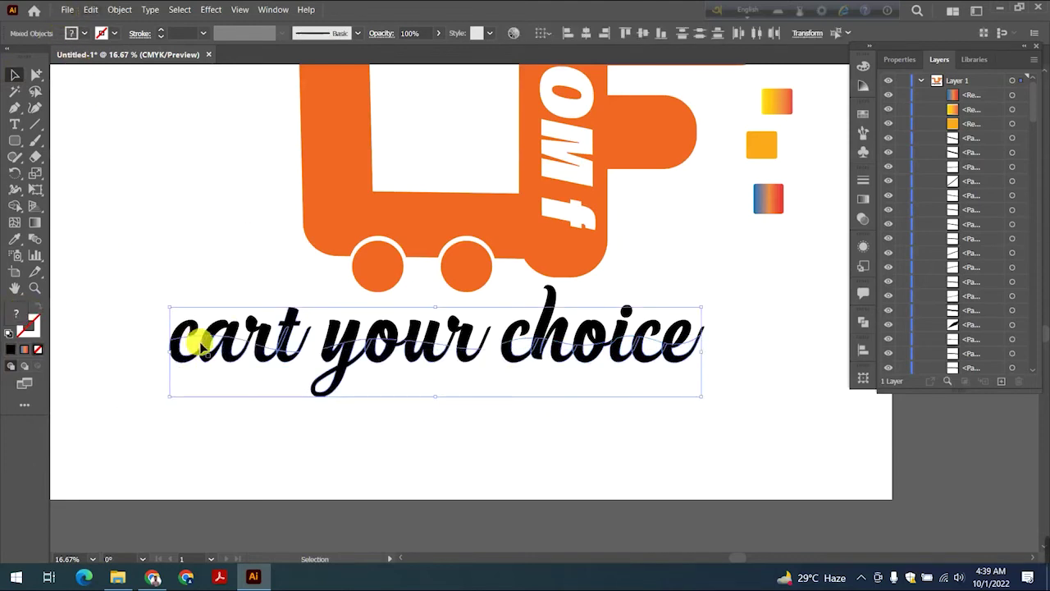
{"action": "left_click", "coordinate": [168, 344]}
{"action": "left_click", "coordinate": [199, 336]}
{"action": "key", "text": "Delete"}
{"action": "left_click", "coordinate": [217, 337]}
{"action": "key", "text": "Delete"}
{"action": "left_click", "coordinate": [258, 339]}
{"action": "key", "text": "Delete"}
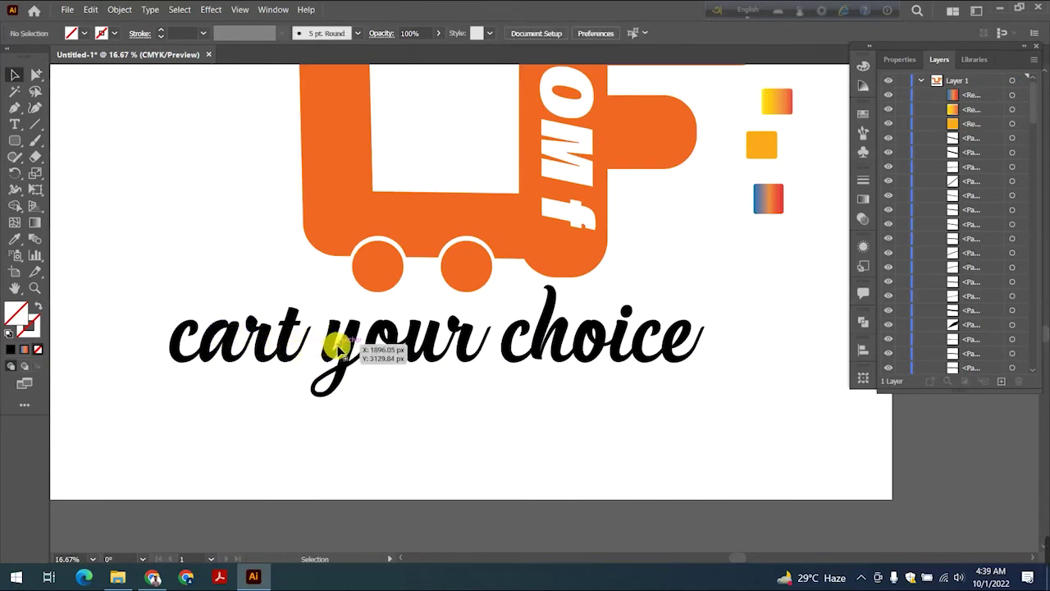
Step: Delete the black sliver across the gap of the "y" in "your", keeping the strip through its thick stem
{"action": "left_click", "coordinate": [356, 360]}
{"action": "scroll", "coordinate": [321, 369], "scroll_direction": "up", "scroll_amount": 6}
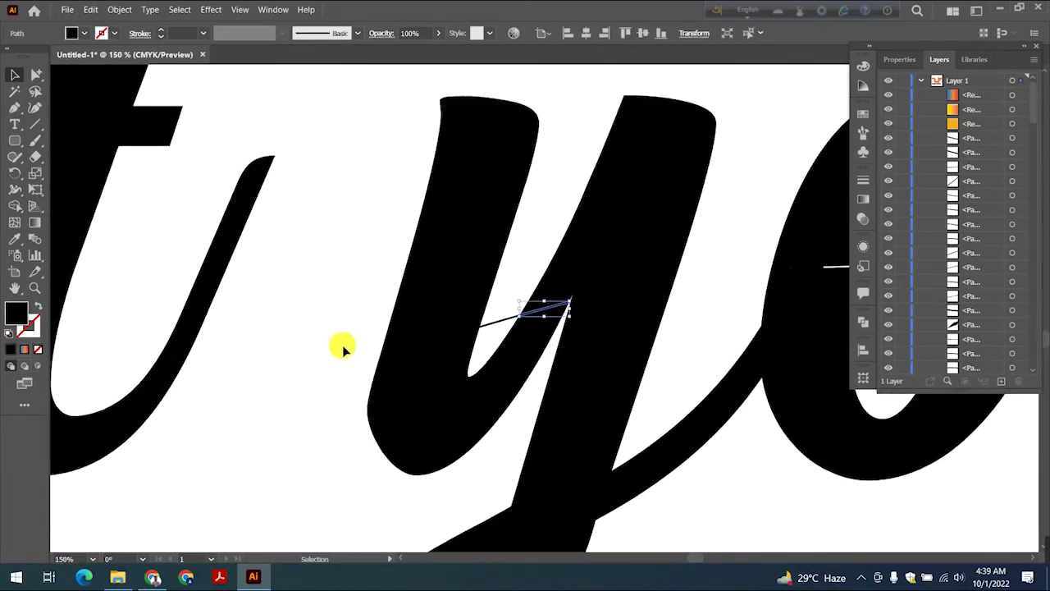
{"action": "left_click", "coordinate": [490, 332]}
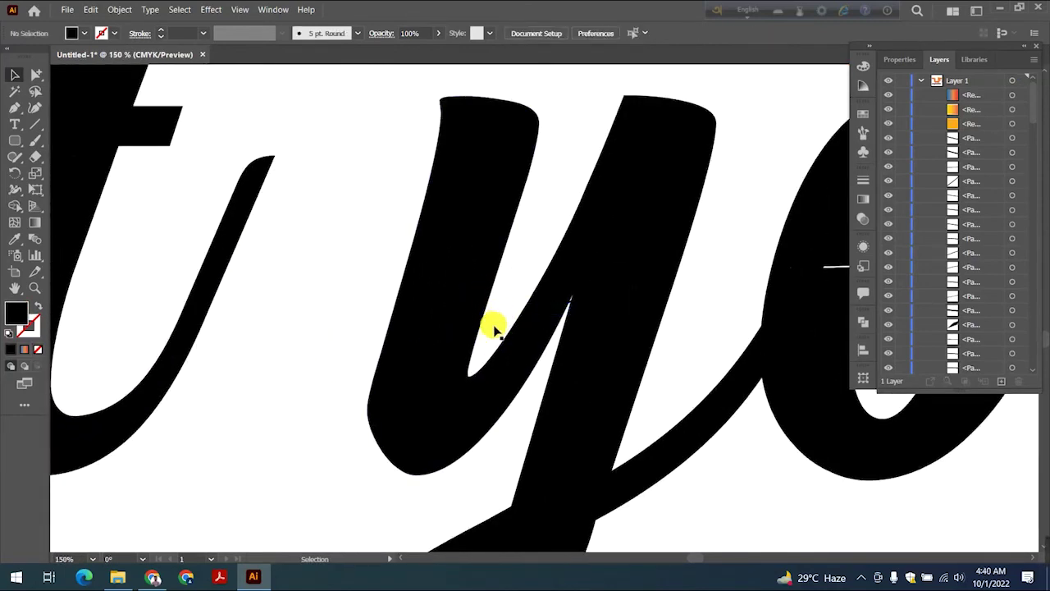
{"action": "left_click", "coordinate": [569, 300]}
{"action": "key", "text": "Delete"}
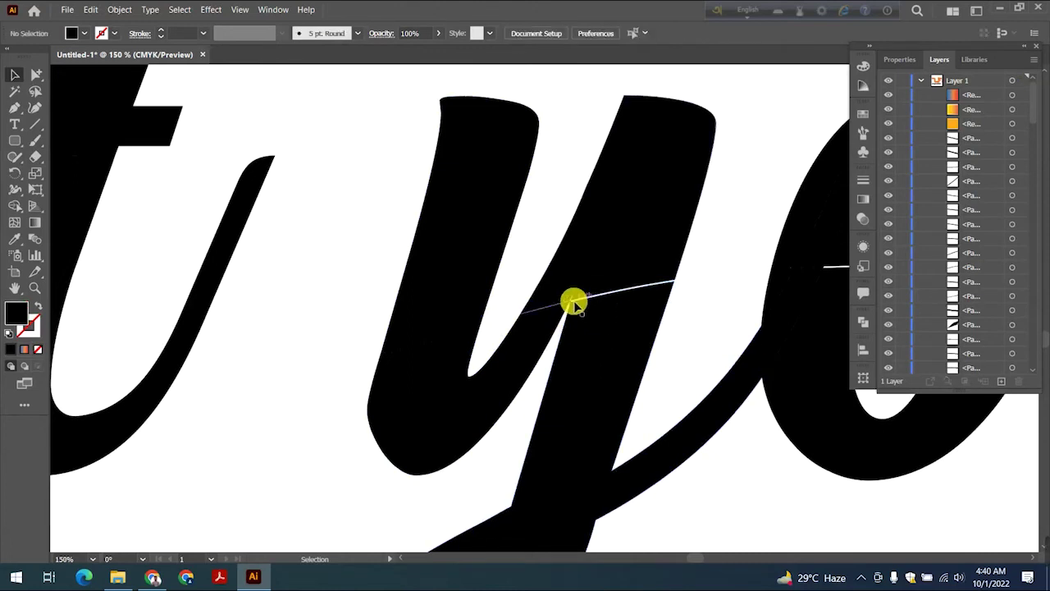
{"action": "key", "text": "ctrl+z"}
{"action": "scroll", "coordinate": [544, 302], "scroll_direction": "right", "scroll_amount": 1}
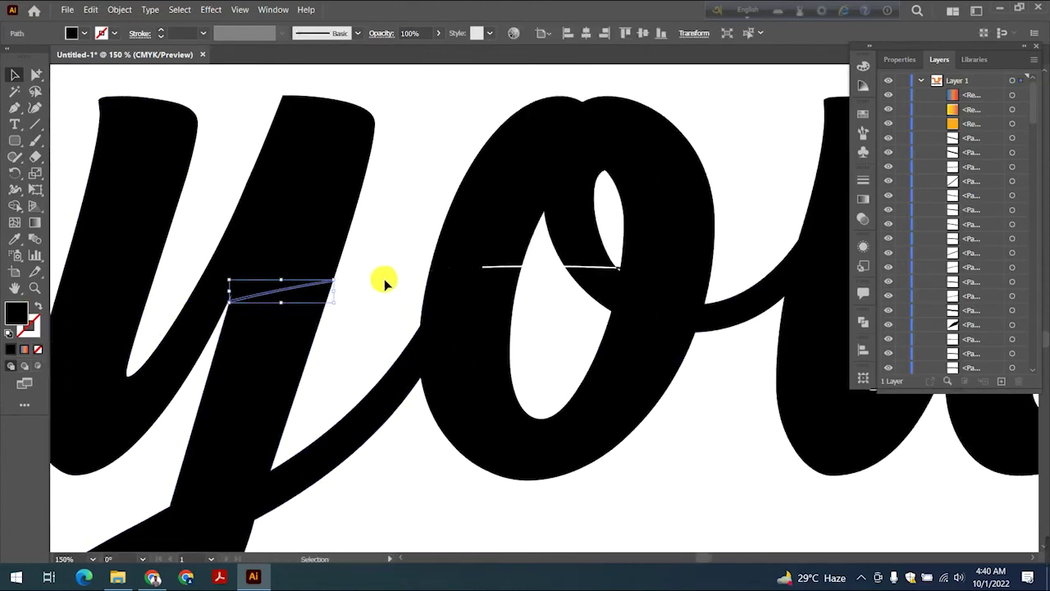
Step: Delete the unfilled leftover pieces inside and between the letters of "your"
{"action": "left_click", "coordinate": [385, 278]}
{"action": "key", "text": "Delete"}
{"action": "left_click", "coordinate": [559, 273]}
{"action": "key", "text": "Delete"}
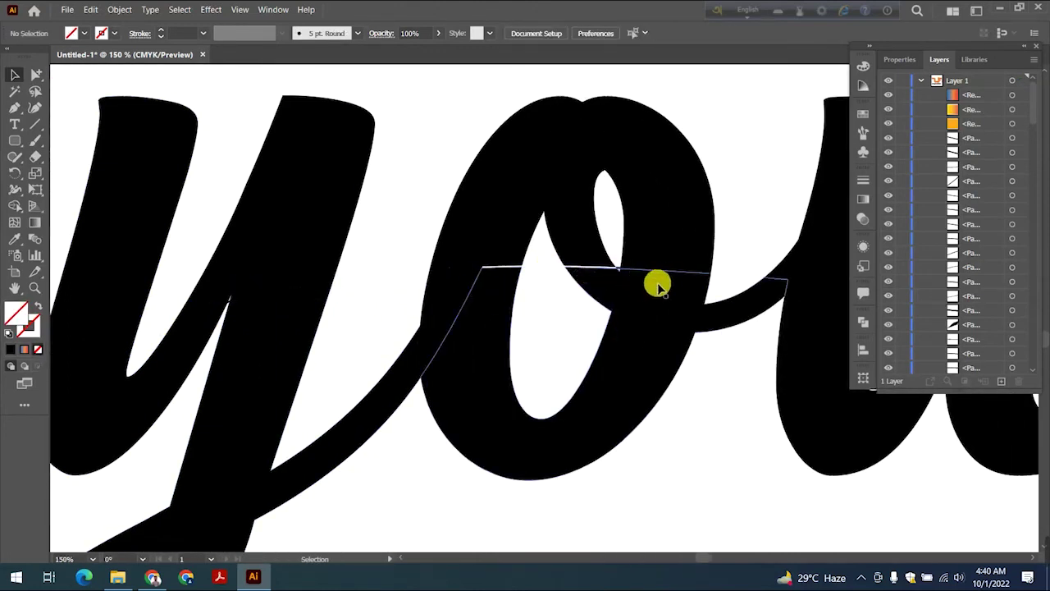
{"action": "scroll", "coordinate": [663, 281], "scroll_direction": "right", "scroll_amount": 2}
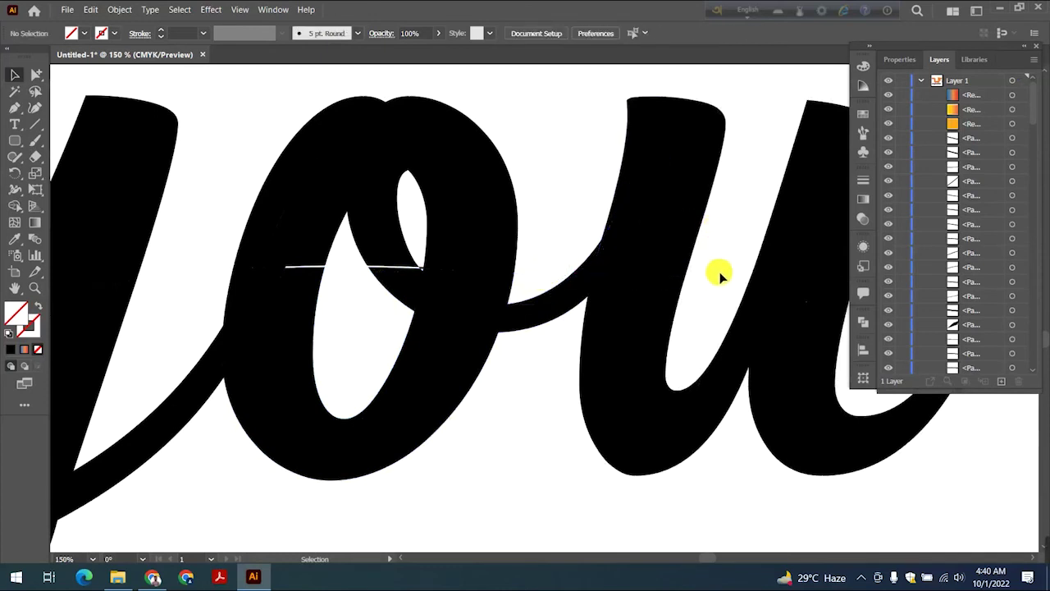
{"action": "scroll", "coordinate": [714, 298], "scroll_direction": "right", "scroll_amount": 5}
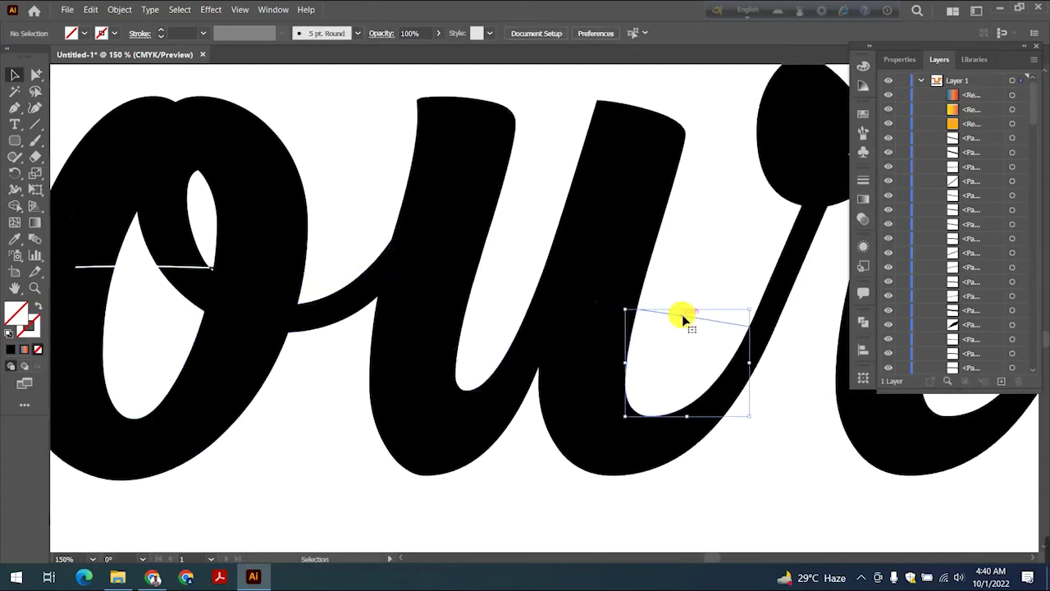
{"action": "scroll", "coordinate": [681, 317], "scroll_direction": "right", "scroll_amount": 4}
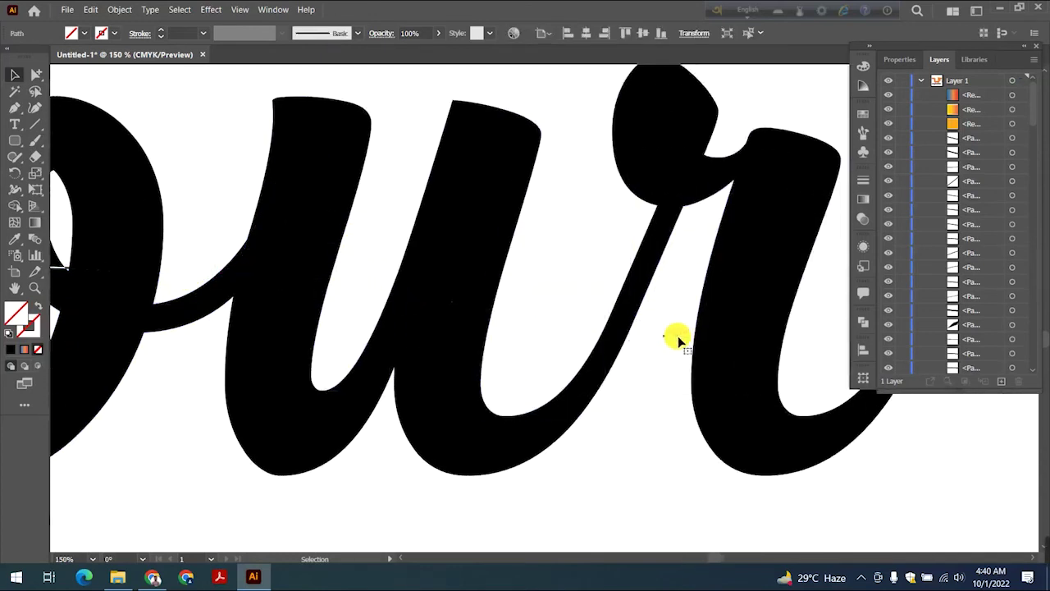
{"action": "scroll", "coordinate": [673, 340], "scroll_direction": "right", "scroll_amount": 4}
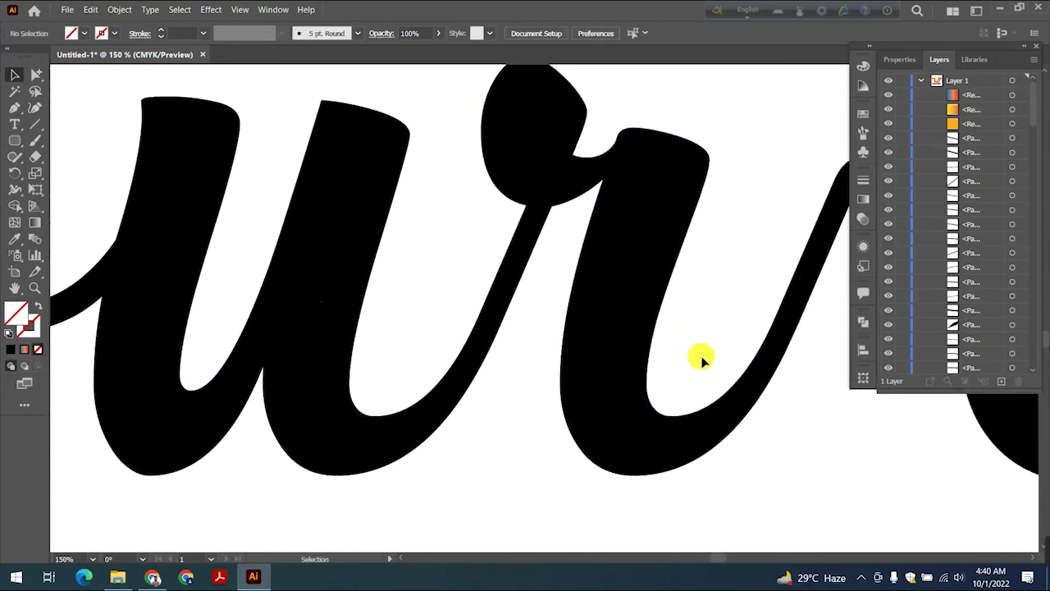
{"action": "scroll", "coordinate": [698, 356], "scroll_direction": "right", "scroll_amount": 12}
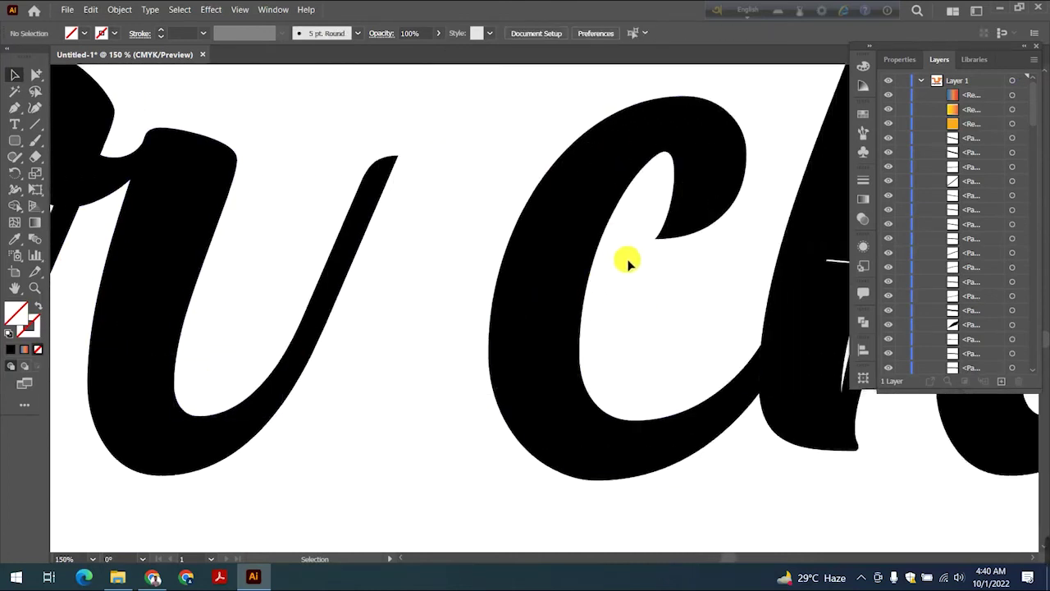
{"action": "scroll", "coordinate": [698, 274], "scroll_direction": "right", "scroll_amount": 8}
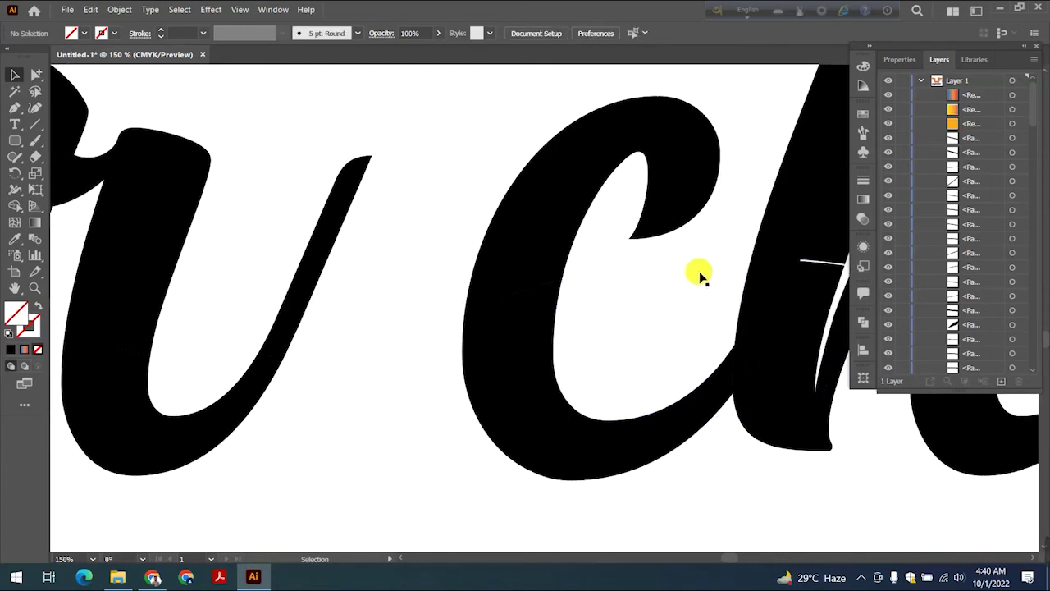
Step: Delete the unfilled leftover pieces inside and between the letters "choi" of "choice"
{"action": "left_click_drag", "start_coordinate": [580, 274], "coordinate": [572, 352]}
{"action": "left_click_drag", "start_coordinate": [539, 264], "coordinate": [539, 241]}
{"action": "scroll", "coordinate": [532, 242], "scroll_direction": "right", "scroll_amount": 7}
{"action": "left_click_drag", "start_coordinate": [446, 312], "coordinate": [452, 281]}
{"action": "key", "text": "Delete"}
{"action": "left_click", "coordinate": [621, 344]}
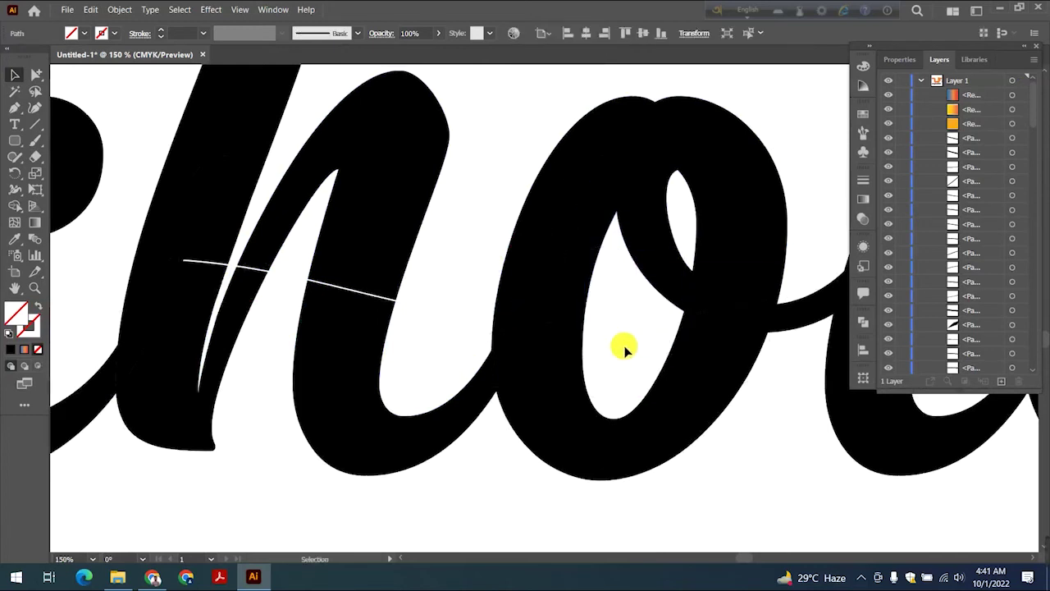
{"action": "left_click", "coordinate": [629, 341]}
{"action": "scroll", "coordinate": [640, 298], "scroll_direction": "right", "scroll_amount": 5}
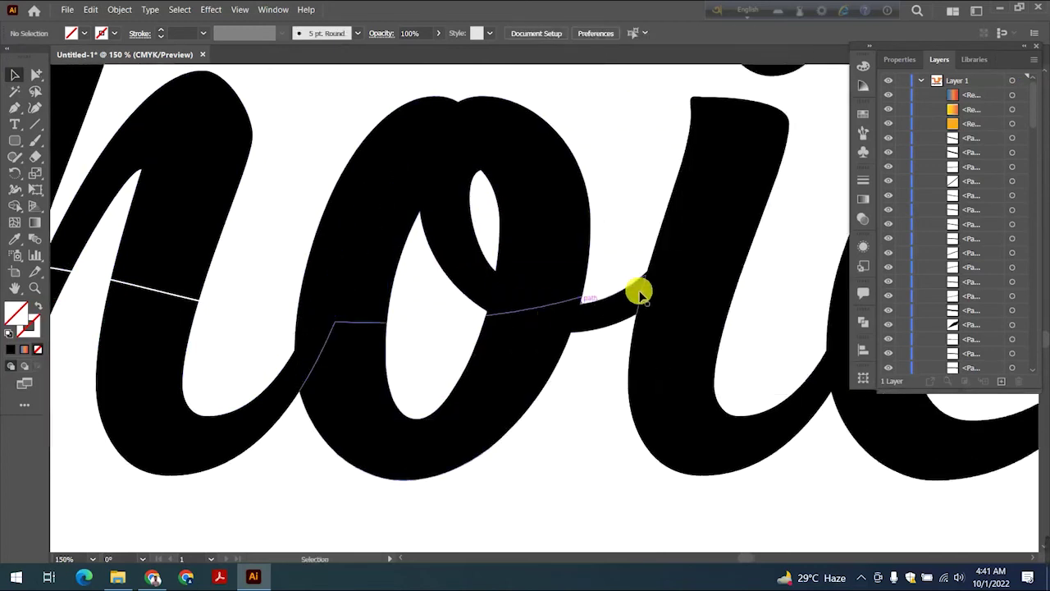
{"action": "left_click", "coordinate": [711, 243]}
{"action": "key", "text": "Delete"}
Step: Delete the unfilled leftovers beside the second "c" of "choice" and the black sliver and unfilled piece in the loop of the "e"
{"action": "scroll", "coordinate": [703, 243], "scroll_direction": "right", "scroll_amount": 5}
{"action": "scroll", "coordinate": [704, 246], "scroll_direction": "right", "scroll_amount": 4}
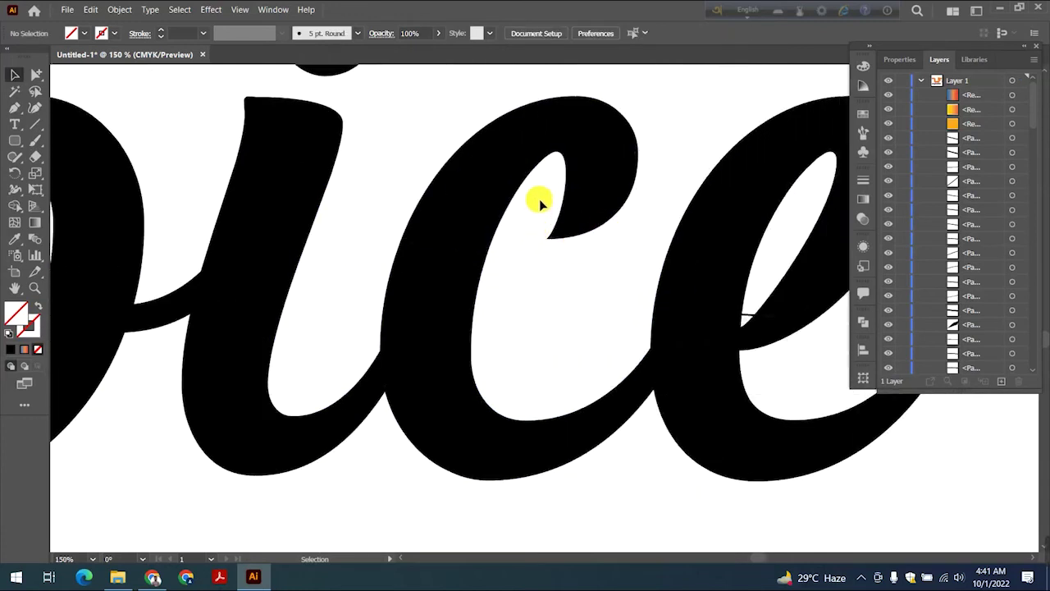
{"action": "left_click", "coordinate": [561, 228]}
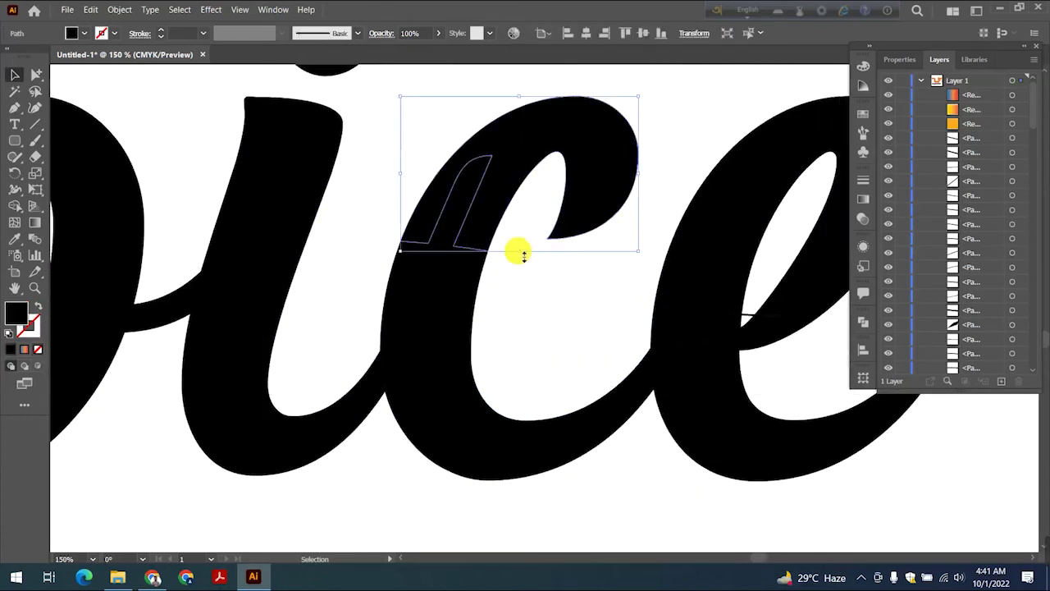
{"action": "left_click", "coordinate": [547, 253]}
{"action": "left_click", "coordinate": [557, 278]}
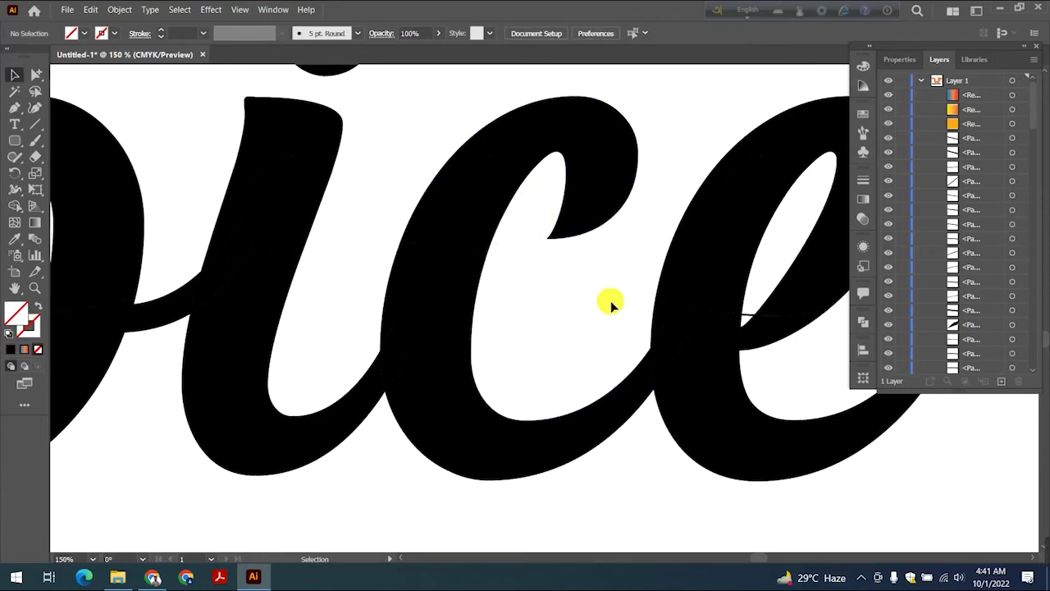
{"action": "left_click_drag", "start_coordinate": [606, 280], "coordinate": [606, 279]}
{"action": "left_click", "coordinate": [752, 315]}
{"action": "key", "text": "Delete"}
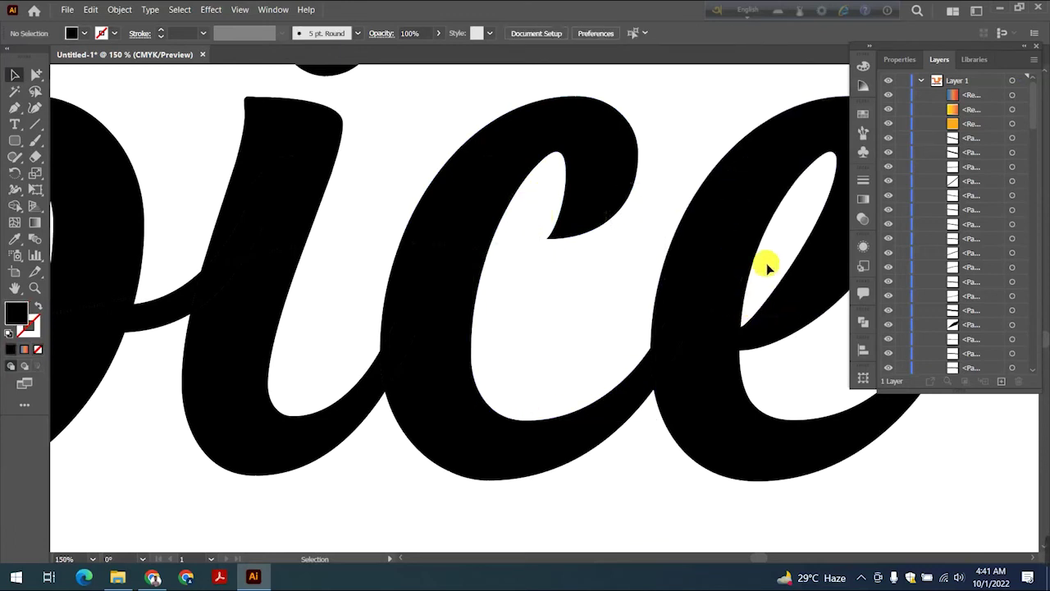
{"action": "left_click", "coordinate": [747, 316]}
{"action": "key", "text": "Delete"}
{"action": "left_click", "coordinate": [752, 317]}
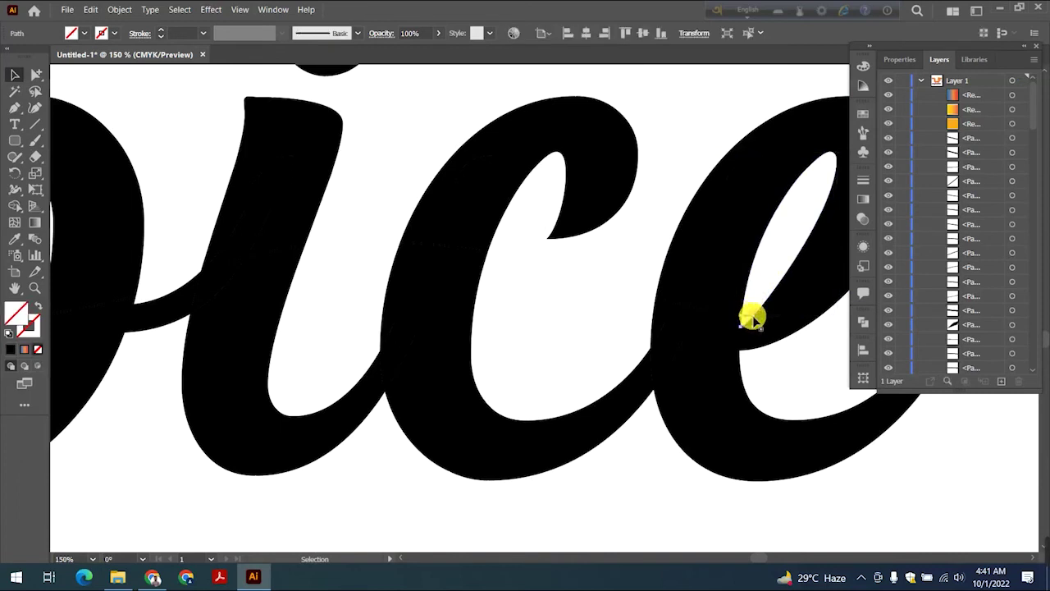
{"action": "key", "text": "Delete"}
Step: Delete the remaining unfilled leftover pieces around the final "e" of "choice"
{"action": "scroll", "coordinate": [687, 261], "scroll_direction": "right", "scroll_amount": 4}
{"action": "left_click", "coordinate": [605, 282]}
{"action": "key", "text": "Delete"}
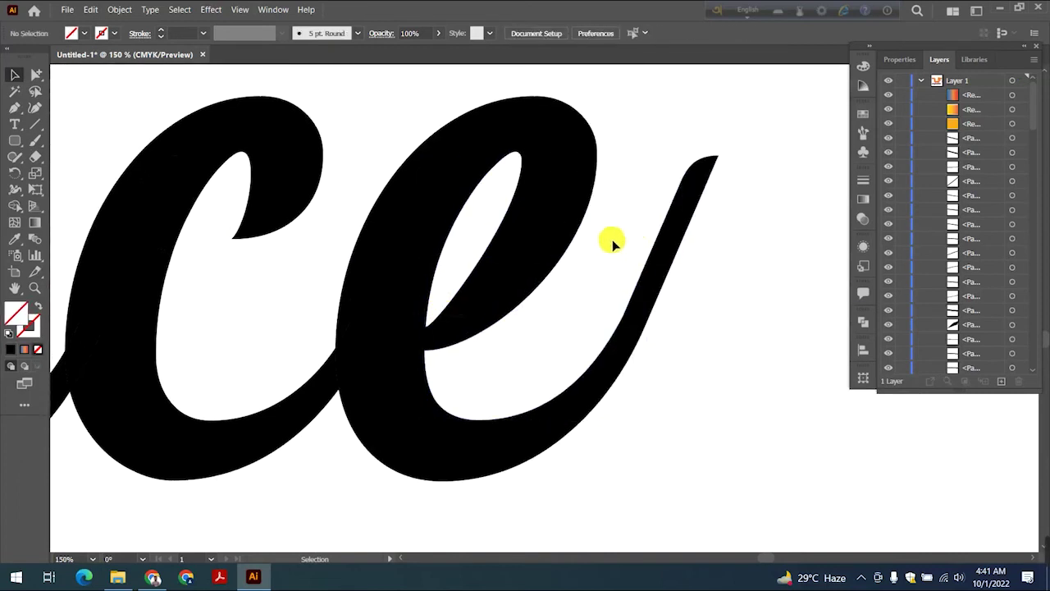
{"action": "left_click_drag", "start_coordinate": [583, 300], "coordinate": [520, 355]}
{"action": "left_click", "coordinate": [443, 319]}
{"action": "key", "text": "Delete"}
{"action": "scroll", "coordinate": [703, 240], "scroll_direction": "right", "scroll_amount": 4}
Step: Fill the lower wave-cut halves of the whole tagline with the blue-to-red gradient sampled from the third square
{"action": "scroll", "coordinate": [704, 239], "scroll_direction": "down", "scroll_amount": 8}
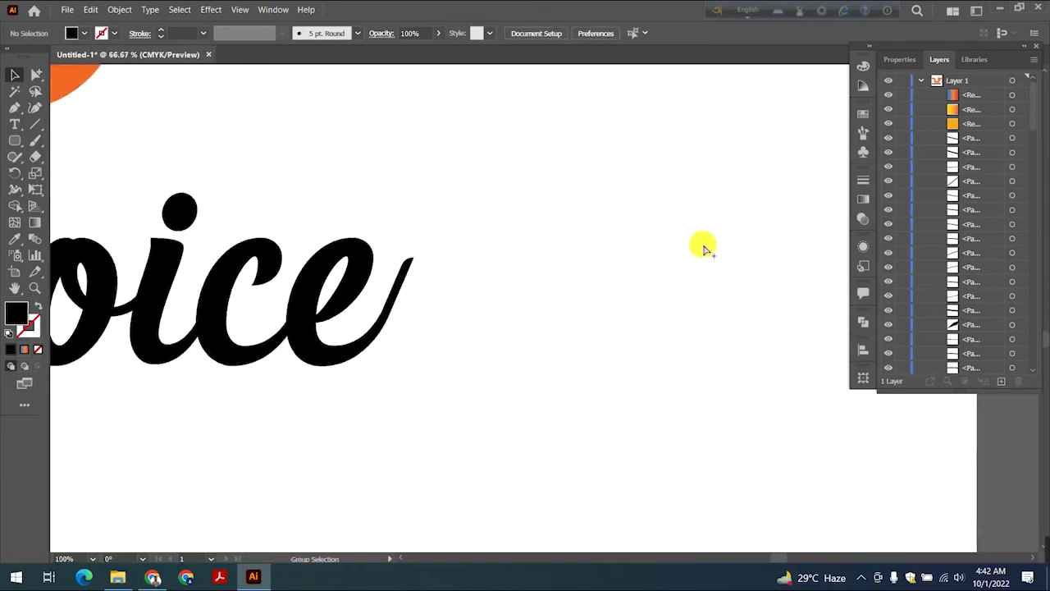
{"action": "scroll", "coordinate": [704, 245], "scroll_direction": "up", "scroll_amount": 2}
{"action": "scroll", "coordinate": [704, 246], "scroll_direction": "up", "scroll_amount": 1}
{"action": "scroll", "coordinate": [703, 246], "scroll_direction": "down", "scroll_amount": 2}
{"action": "scroll", "coordinate": [704, 246], "scroll_direction": "left", "scroll_amount": 3}
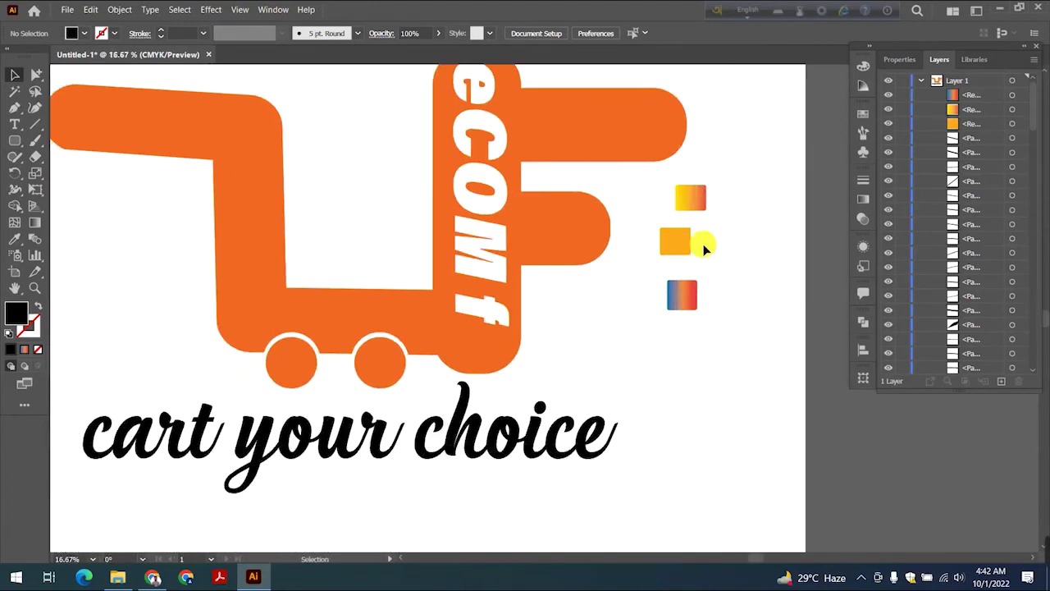
{"action": "left_click", "coordinate": [210, 443]}
{"action": "left_click_drag", "start_coordinate": [72, 450], "coordinate": [709, 463]}
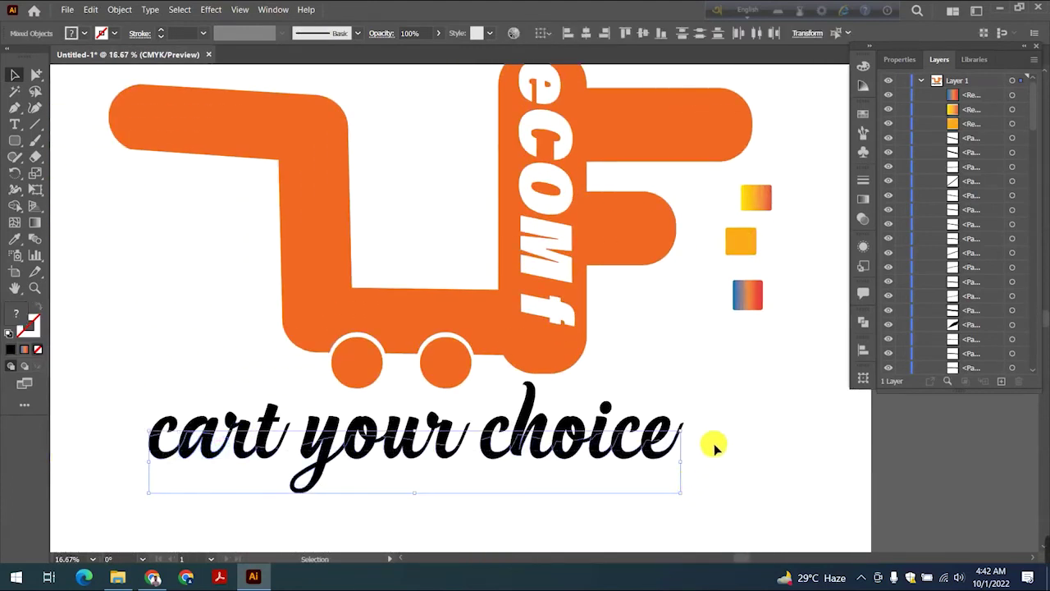
{"action": "key", "text": "i"}
{"action": "left_click", "coordinate": [747, 295]}
Step: Fill the upper wave-cut halves of the tagline letters with the yellow-to-orange gradient sampled from the first square
{"action": "left_click", "coordinate": [13, 74]}
{"action": "left_click", "coordinate": [752, 429]}
{"action": "left_click_drag", "start_coordinate": [283, 432], "coordinate": [712, 420]}
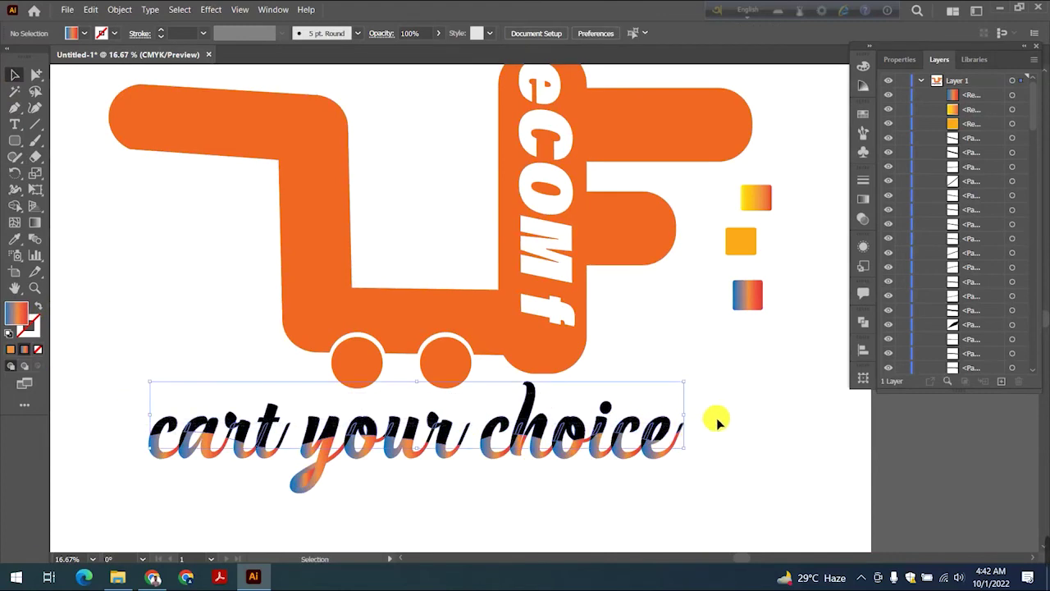
{"action": "key", "text": "i"}
{"action": "left_click", "coordinate": [756, 201]}
{"action": "left_click", "coordinate": [14, 74]}
{"action": "left_click", "coordinate": [733, 372]}
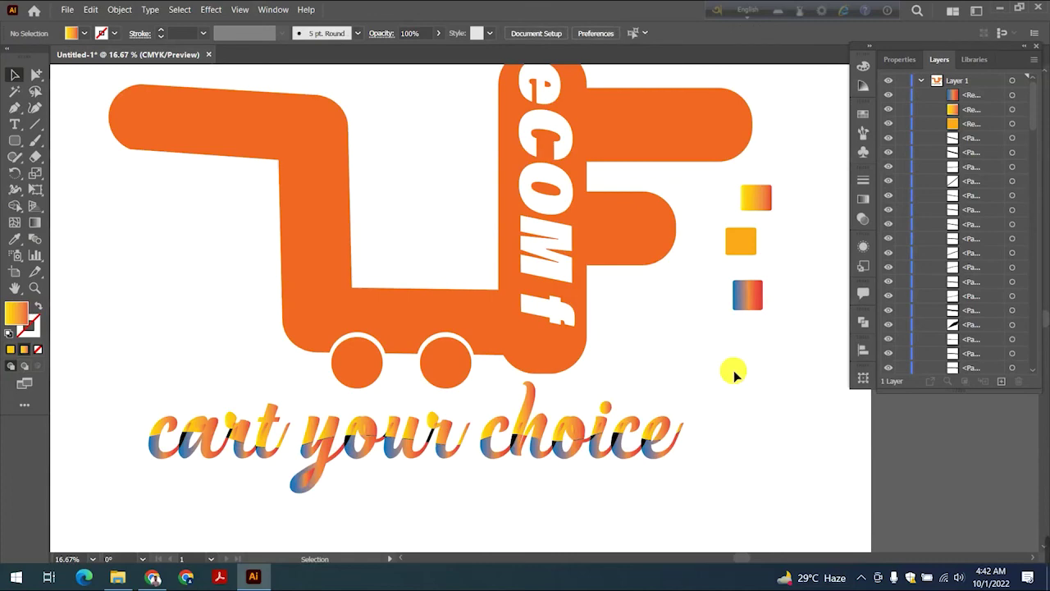
Step: Fill the whole tagline, including its leftover black pieces, with the yellow-to-orange gradient sampled from the "o" of "your"
{"action": "key", "text": "ctrl+plus"}
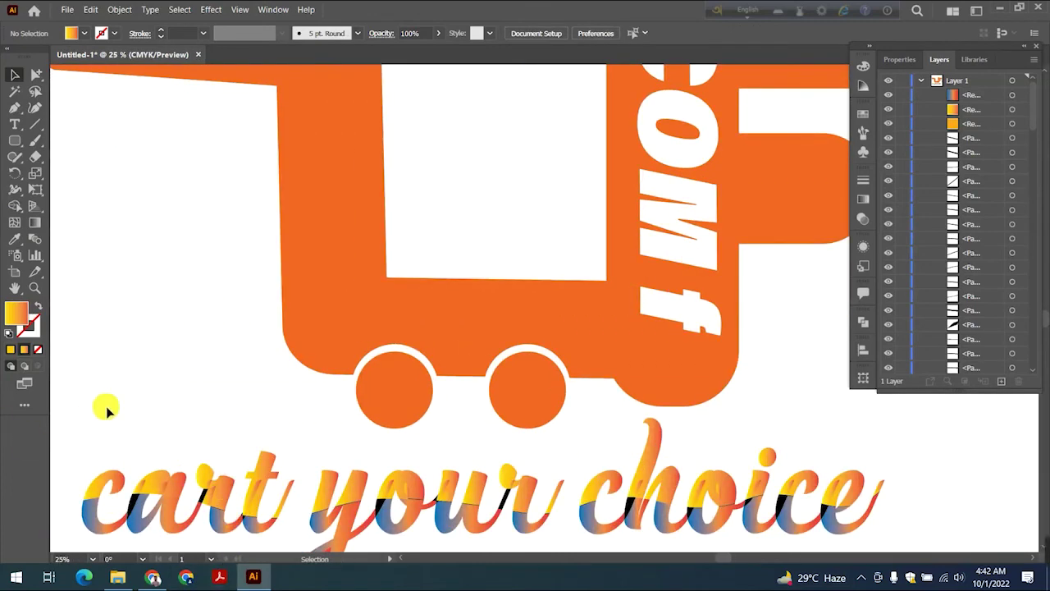
{"action": "scroll", "coordinate": [114, 423], "scroll_direction": "down", "scroll_amount": 2}
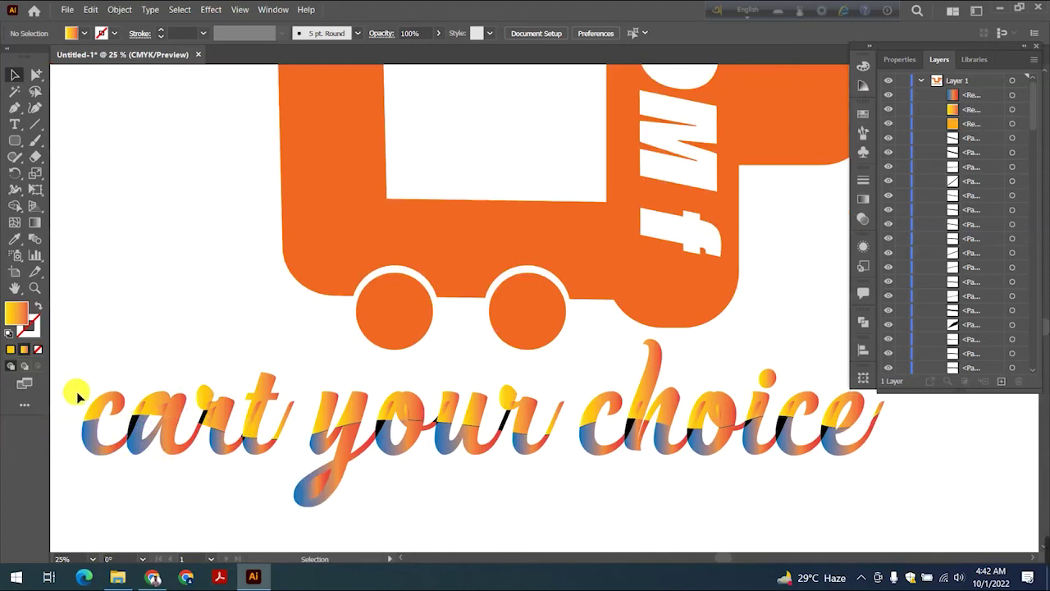
{"action": "left_click_drag", "start_coordinate": [651, 391], "coordinate": [900, 474]}
{"action": "scroll", "coordinate": [506, 509], "scroll_direction": "right", "scroll_amount": 2}
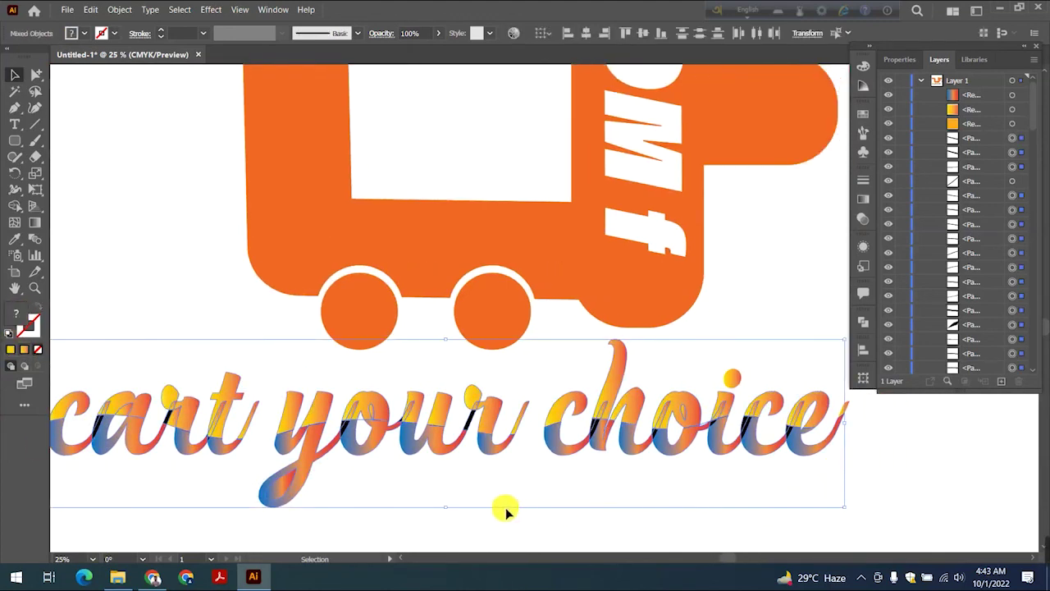
{"action": "key", "text": "i"}
{"action": "left_click", "coordinate": [382, 405]}
{"action": "left_click", "coordinate": [12, 76]}
{"action": "left_click", "coordinate": [199, 312]}
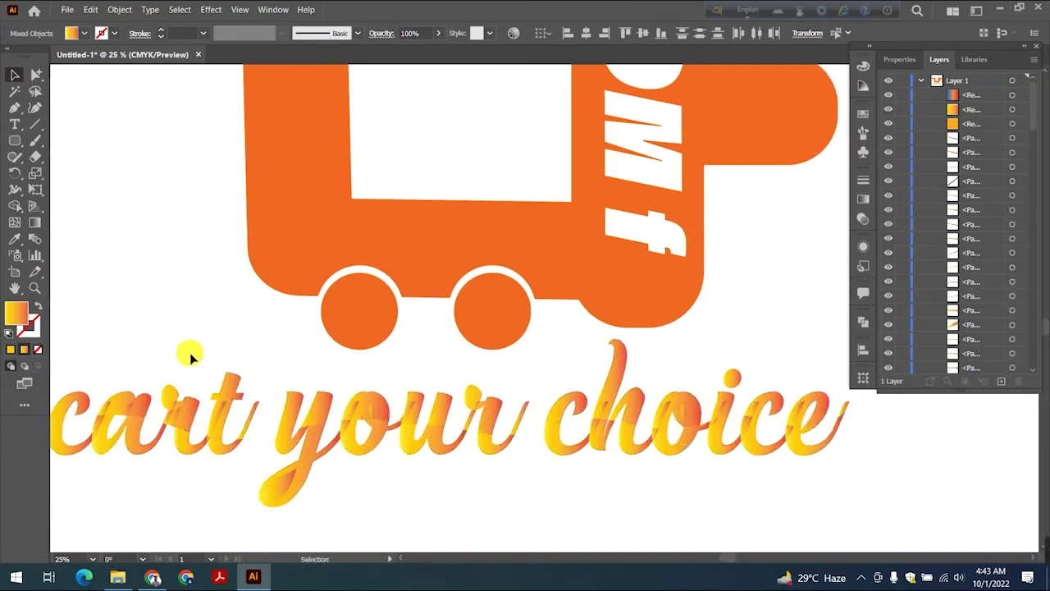
Step: Lift the upper part of the "o" in "your" off the small piece beneath it and set it back in place
{"action": "left_click", "coordinate": [175, 417]}
{"action": "left_click", "coordinate": [219, 428]}
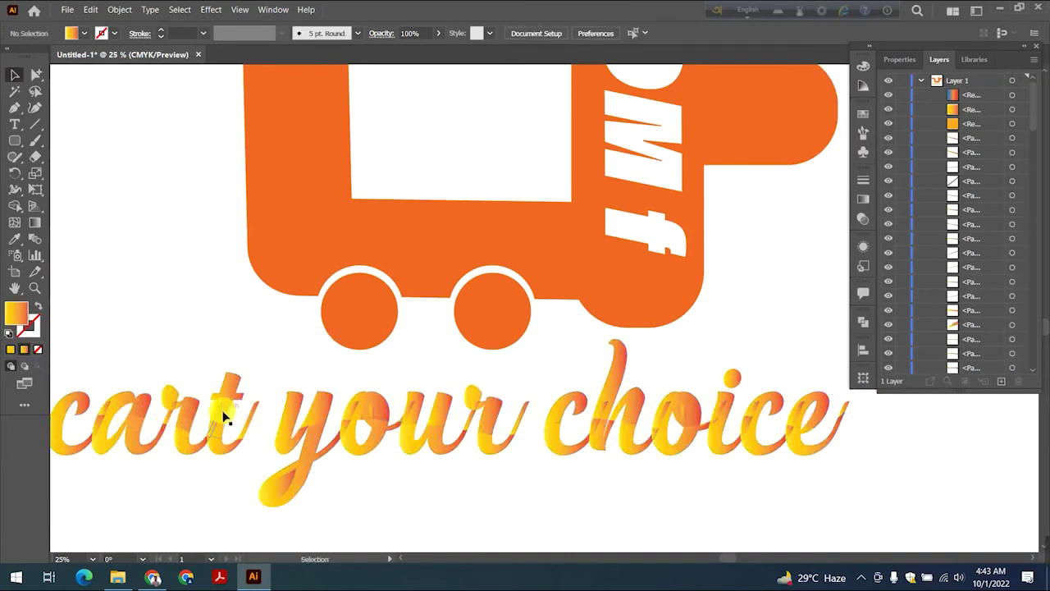
{"action": "double_click", "coordinate": [371, 414]}
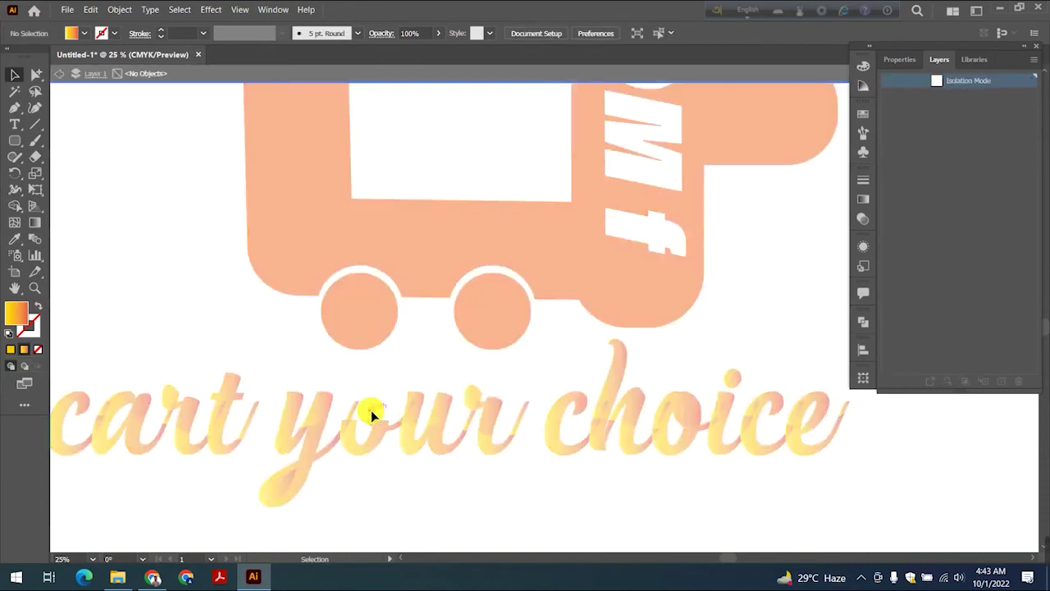
{"action": "double_click", "coordinate": [407, 486]}
{"action": "double_click", "coordinate": [372, 411]}
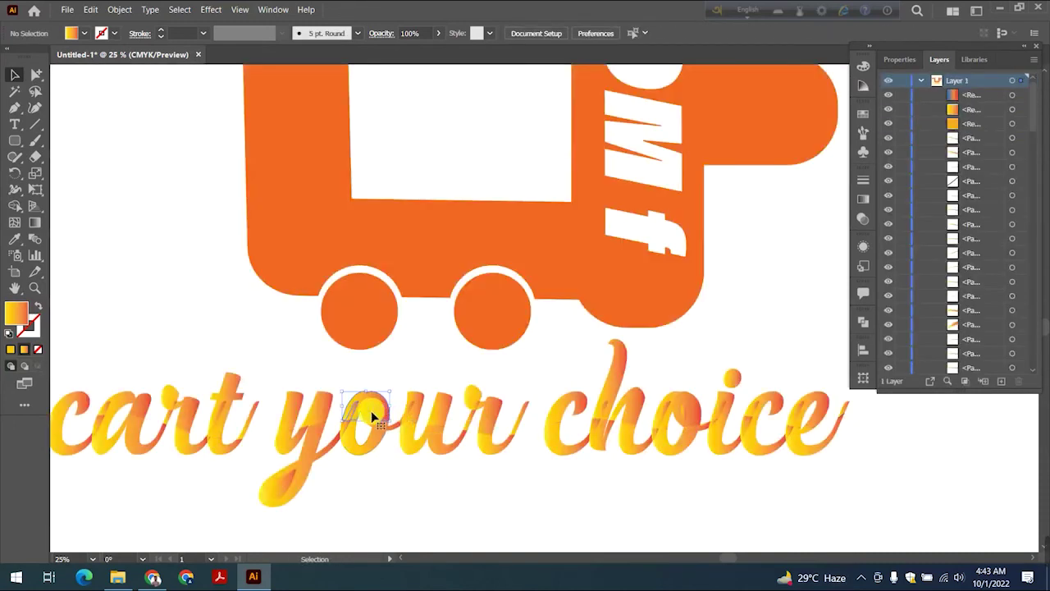
{"action": "left_click_drag", "start_coordinate": [370, 410], "coordinate": [374, 381]}
{"action": "double_click", "coordinate": [371, 416]}
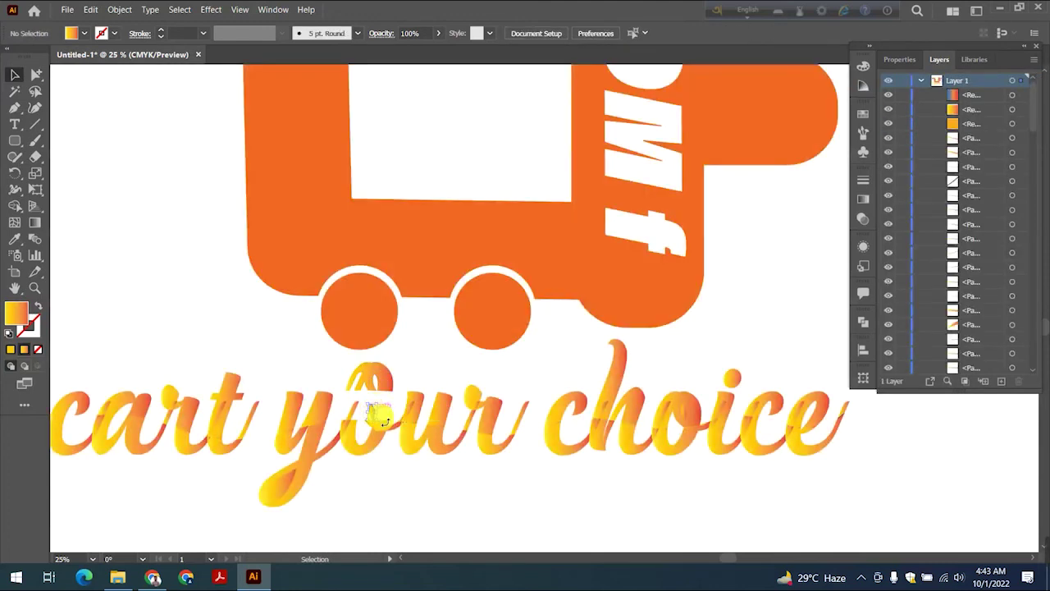
{"action": "left_click_drag", "start_coordinate": [368, 375], "coordinate": [362, 399]}
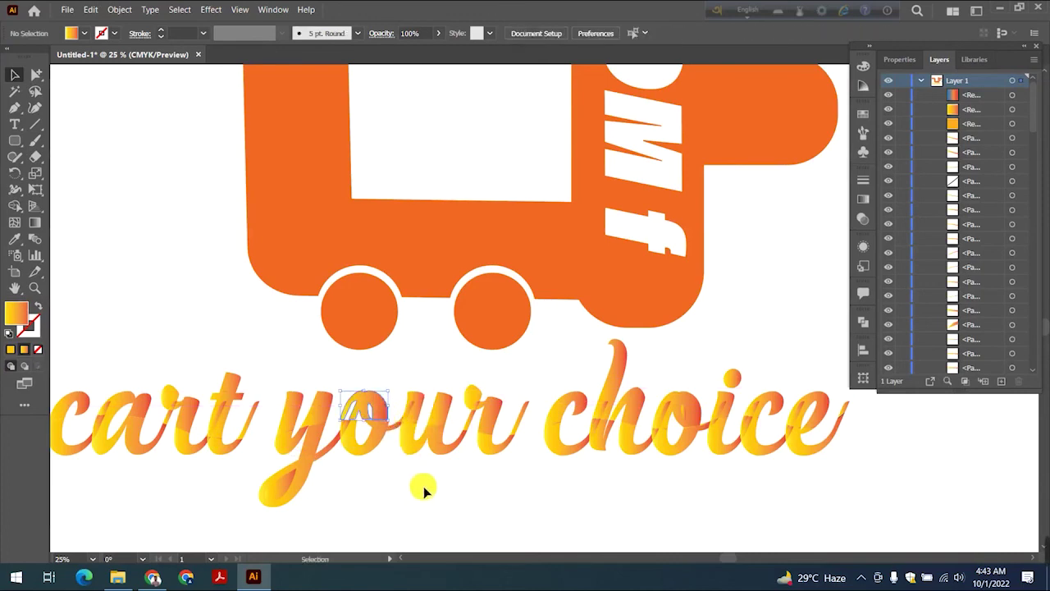
{"action": "left_click", "coordinate": [443, 510]}
Step: Fill the lower wave-cut halves of the tagline with the blue-to-red gradient sampled from the third square
{"action": "key", "text": "ctrl+minus"}
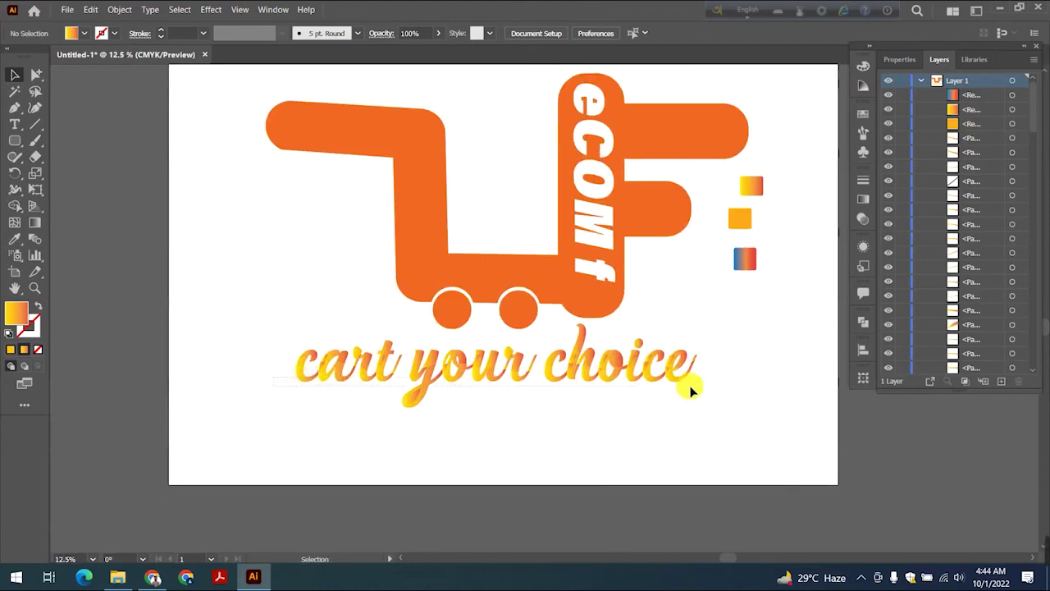
{"action": "left_click_drag", "start_coordinate": [691, 391], "coordinate": [742, 328]}
{"action": "key", "text": "p"}
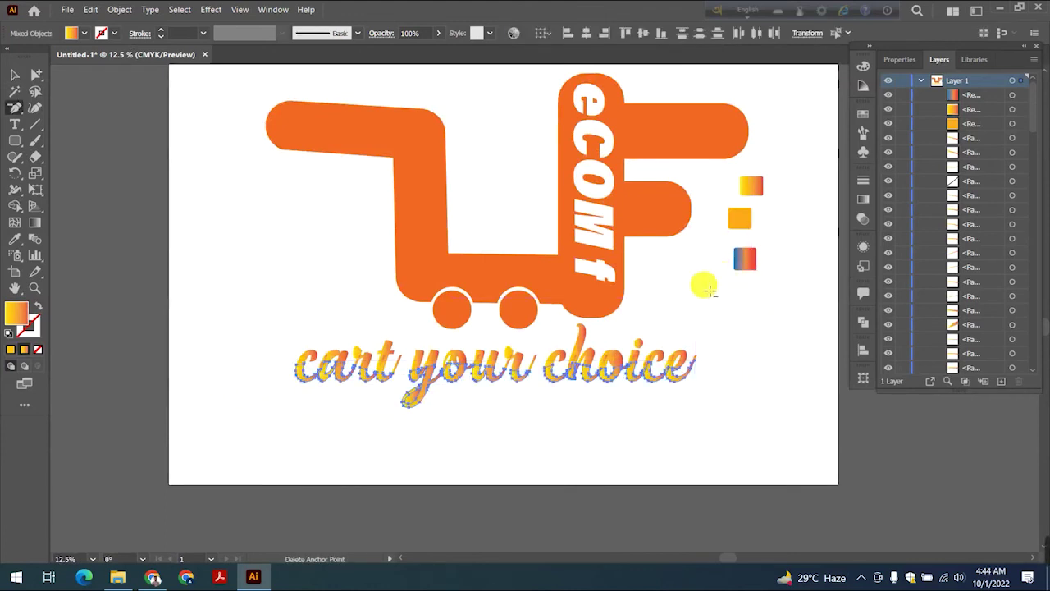
{"action": "key", "text": "i"}
{"action": "left_click", "coordinate": [745, 259]}
{"action": "left_click", "coordinate": [15, 75]}
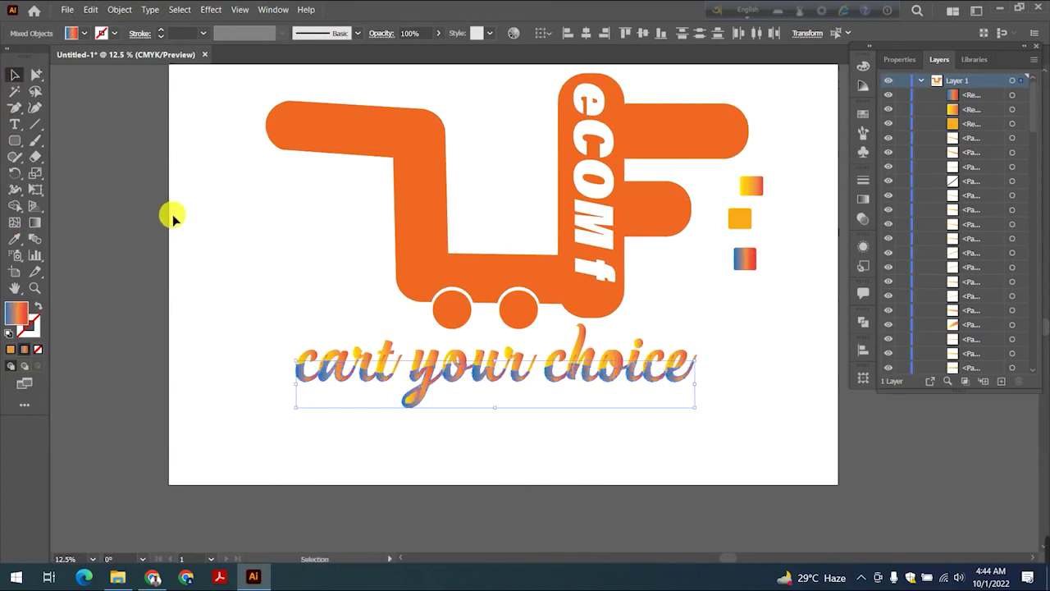
{"action": "left_click", "coordinate": [172, 218]}
Step: Group the tagline pieces and shift the tagline slightly right and down beneath the cart
{"action": "right_click", "coordinate": [591, 361]}
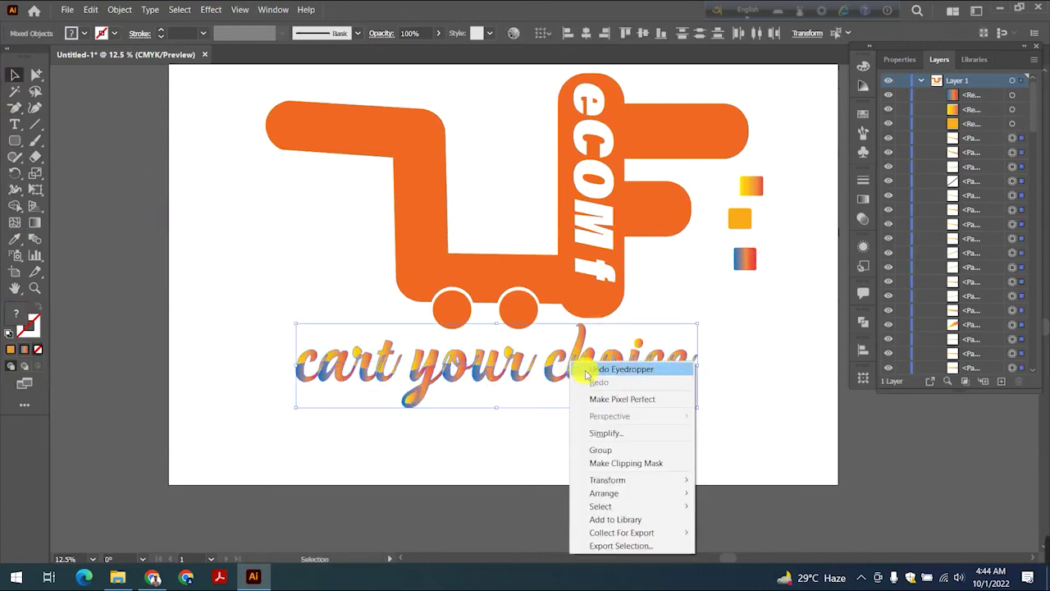
{"action": "left_click", "coordinate": [607, 366]}
{"action": "left_click_drag", "start_coordinate": [569, 370], "coordinate": [591, 378]}
Step: Delete the three sample colour squares and align the cart logo and tagline to a shared horizontal centre
{"action": "left_click_drag", "start_coordinate": [718, 168], "coordinate": [771, 287]}
{"action": "key", "text": "Delete"}
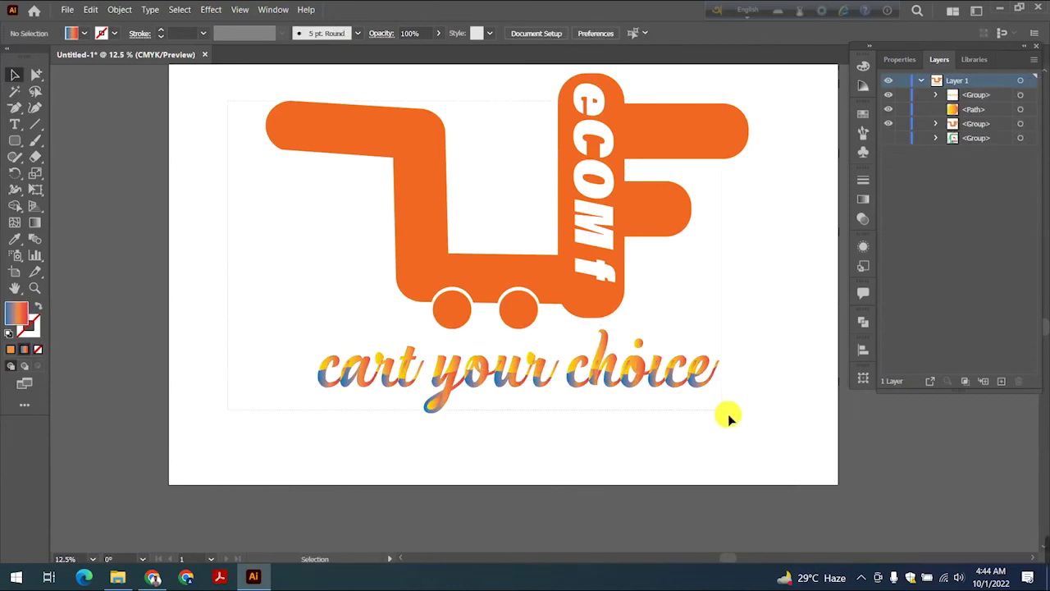
{"action": "left_click_drag", "start_coordinate": [722, 410], "coordinate": [722, 409]}
{"action": "left_click", "coordinate": [585, 35]}
{"action": "left_click", "coordinate": [623, 198]}
{"action": "left_click", "coordinate": [165, 196]}
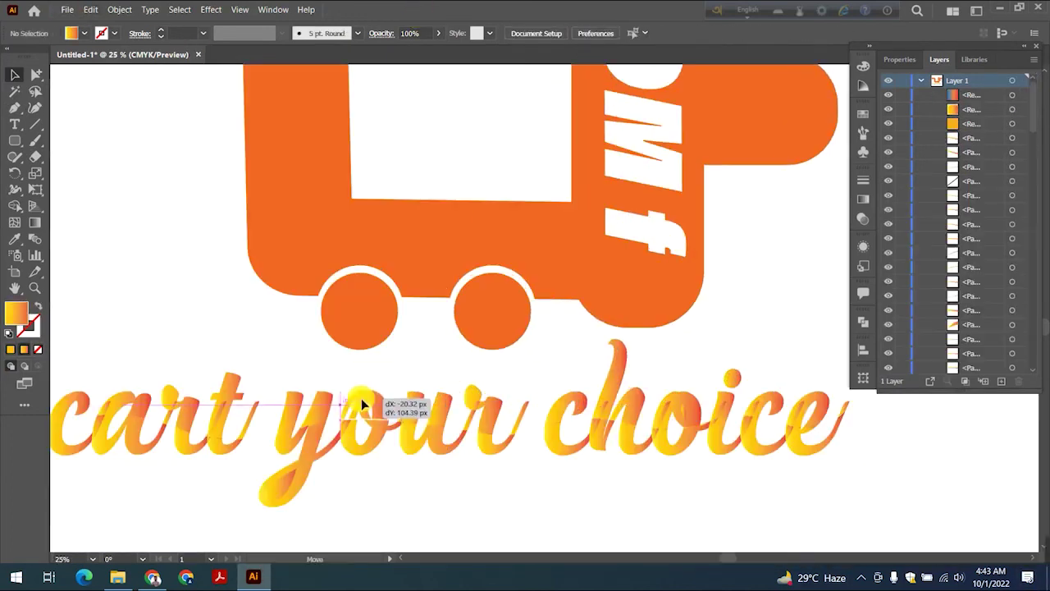
Step: Set the upper "o" piece of "your" back in place and fill the tagline's lower halves with the third square's blue-to-red gradient
{"action": "left_click", "coordinate": [361, 399]}
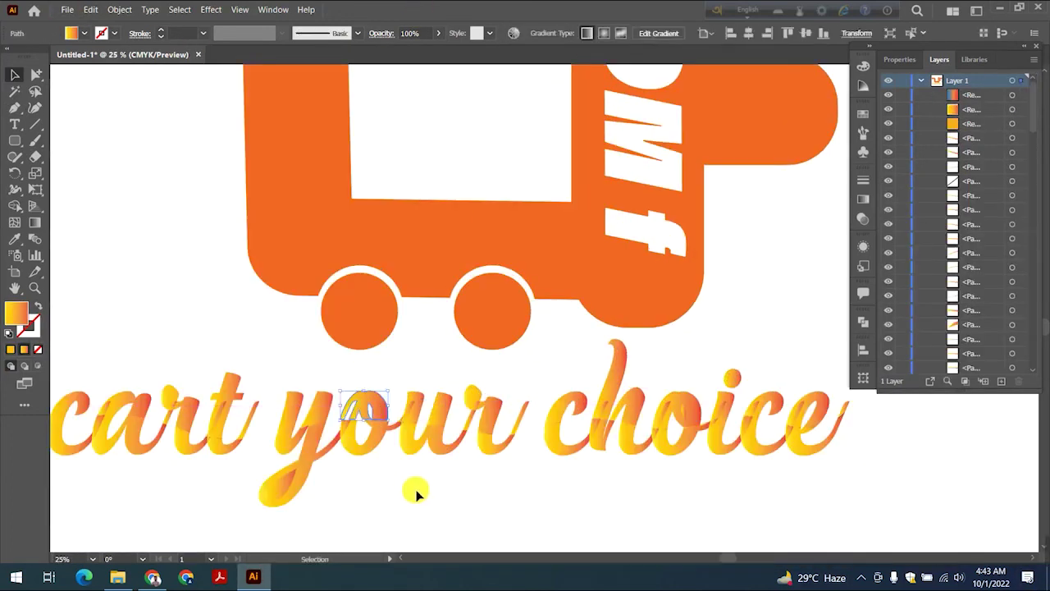
{"action": "left_click", "coordinate": [445, 498]}
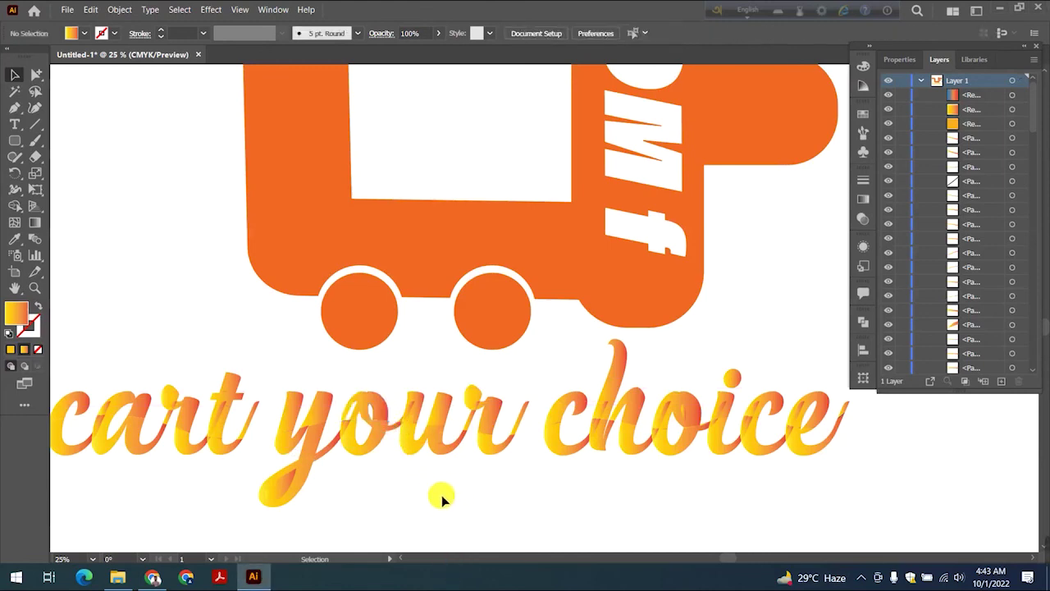
{"action": "key", "text": "ctrl+minus"}
{"action": "key", "text": "ctrl+minus"}
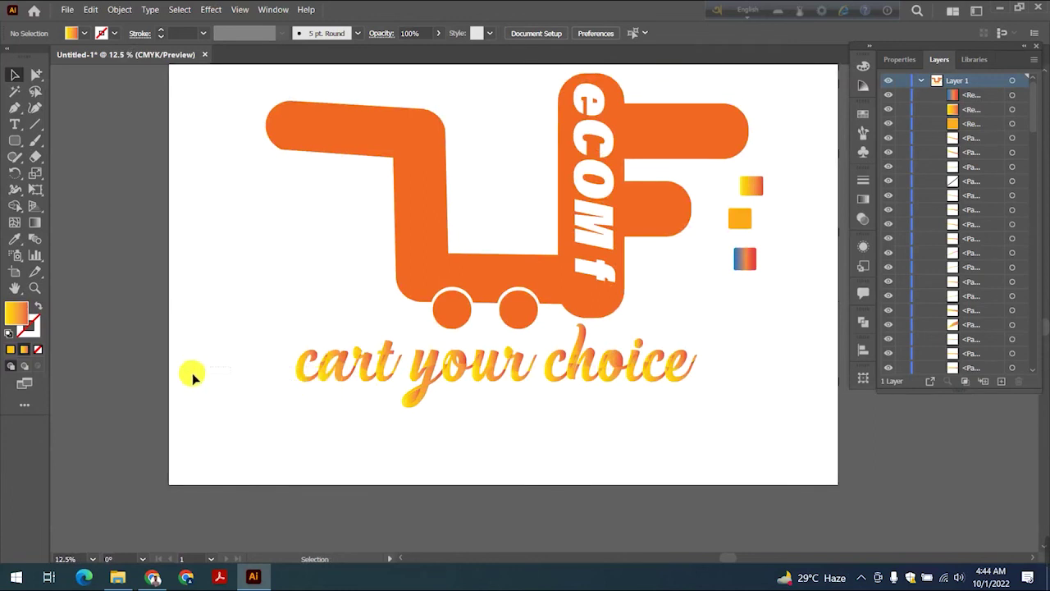
{"action": "left_click_drag", "start_coordinate": [726, 386], "coordinate": [728, 385]}
{"action": "key", "text": "minus"}
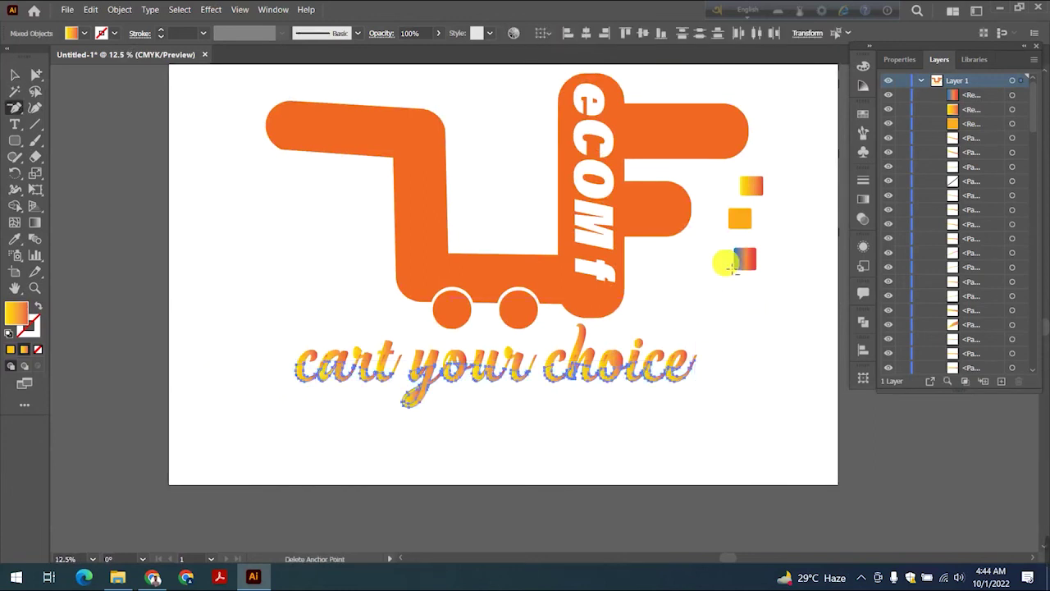
{"action": "key", "text": "i"}
{"action": "left_click", "coordinate": [741, 267]}
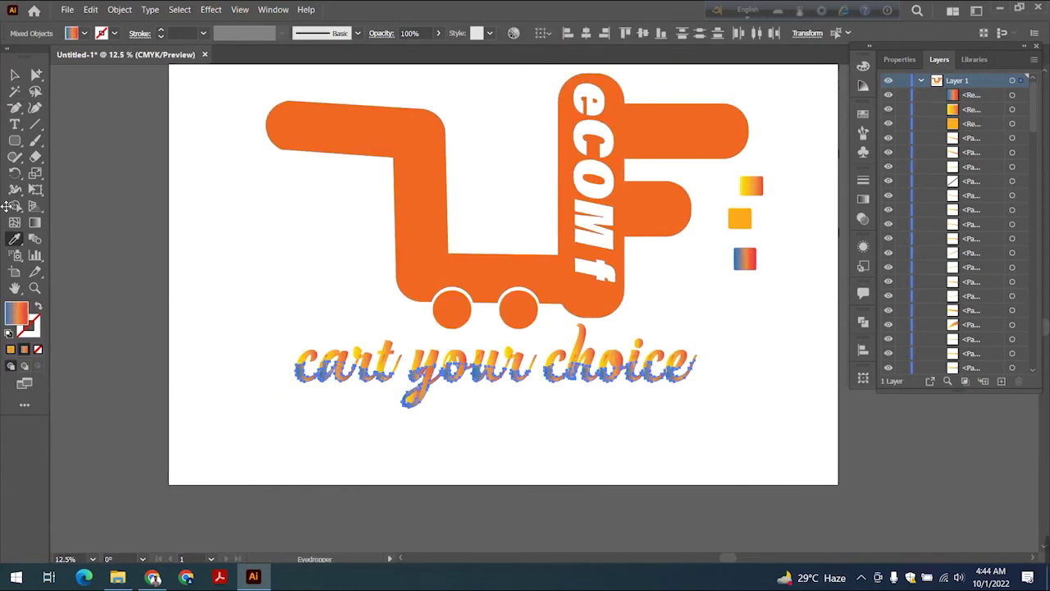
{"action": "left_click", "coordinate": [11, 77]}
Step: Group all the tagline pieces and move the tagline slightly right and down beneath the cart
{"action": "left_click", "coordinate": [526, 456]}
{"action": "left_click", "coordinate": [579, 371]}
{"action": "right_click", "coordinate": [581, 361]}
{"action": "left_click", "coordinate": [621, 445]}
{"action": "mouse_move", "coordinate": [566, 369]}
{"action": "left_mouse_down"}
{"action": "mouse_move", "coordinate": [591, 378]}
{"action": "mouse_move", "coordinate": [580, 375]}
{"action": "left_mouse_up"}
Step: Delete the three gradient and colour sample squares and centre the cart logo and tagline horizontally on each other
{"action": "left_click_drag", "start_coordinate": [720, 169], "coordinate": [781, 286]}
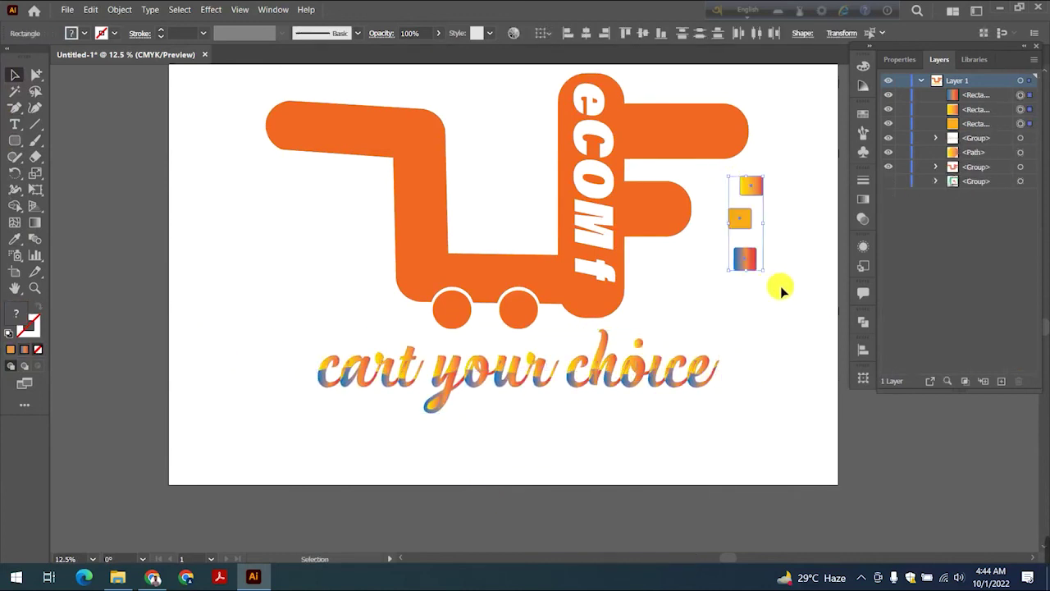
{"action": "key", "text": "Delete"}
{"action": "left_click_drag", "start_coordinate": [258, 117], "coordinate": [728, 414]}
{"action": "left_click", "coordinate": [585, 33]}
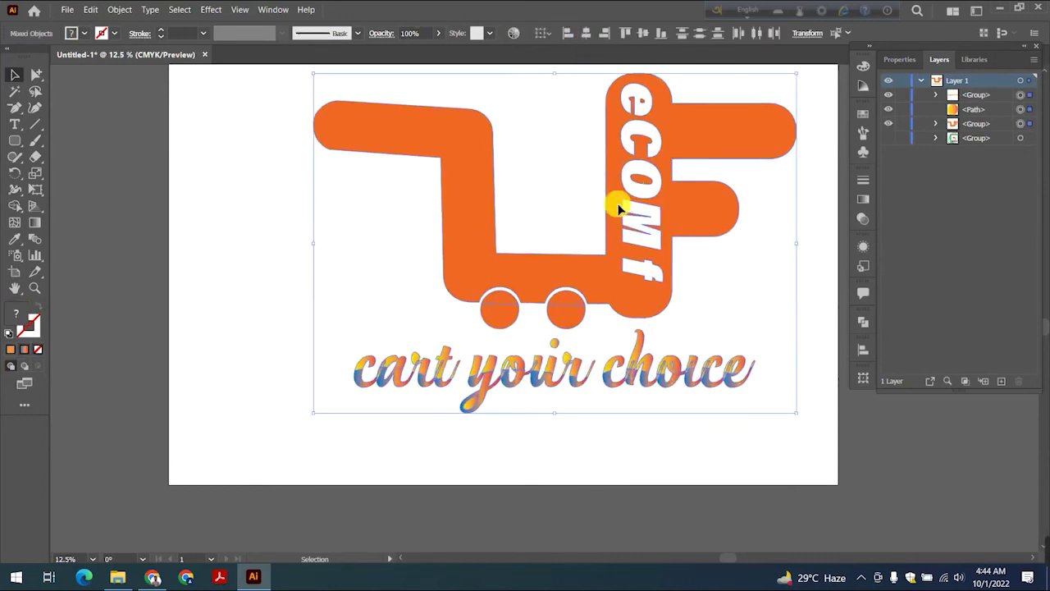
{"action": "left_click", "coordinate": [211, 206]}
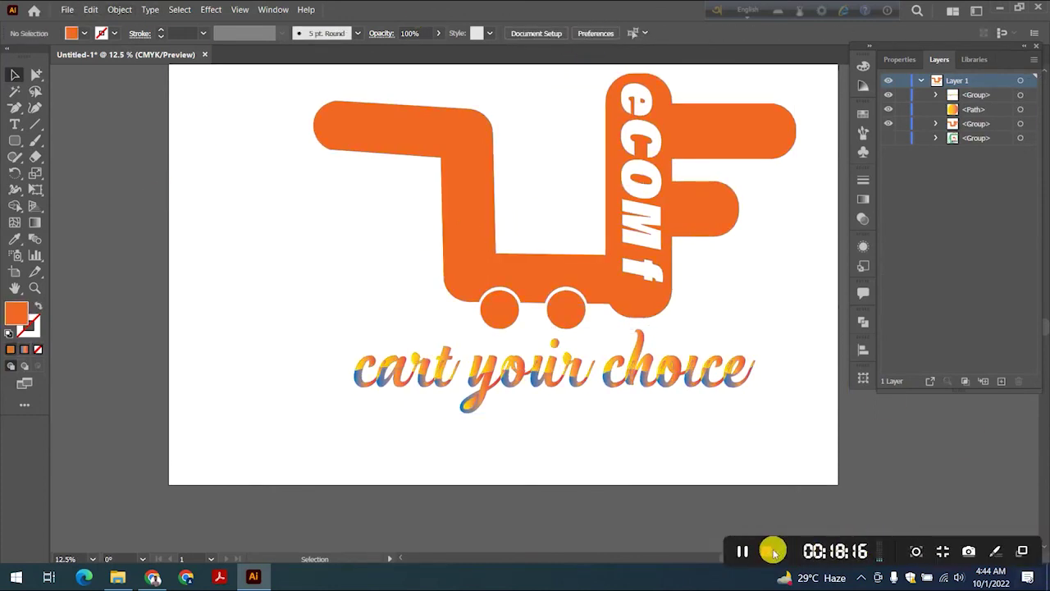